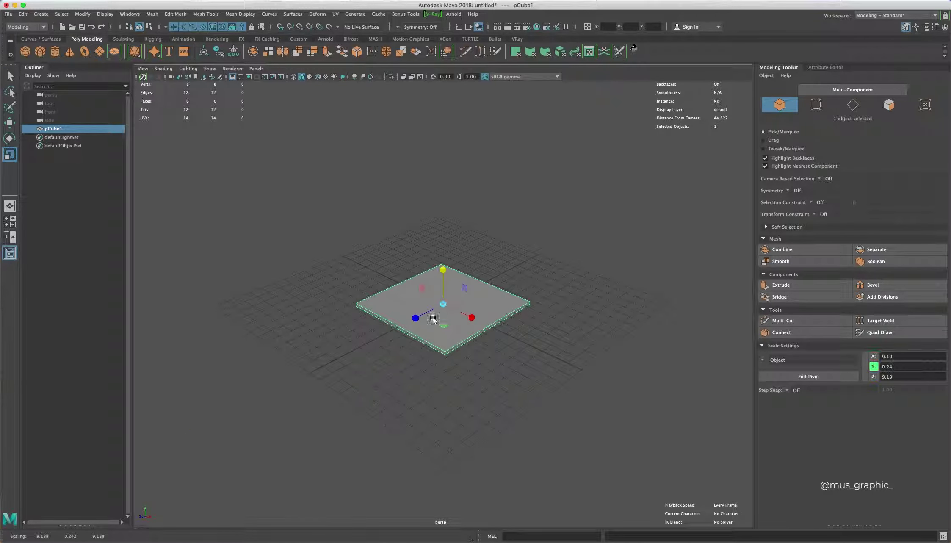
Insert an edge loop on the slab and select both short end faces.
click(205, 13)
click(288, 59)
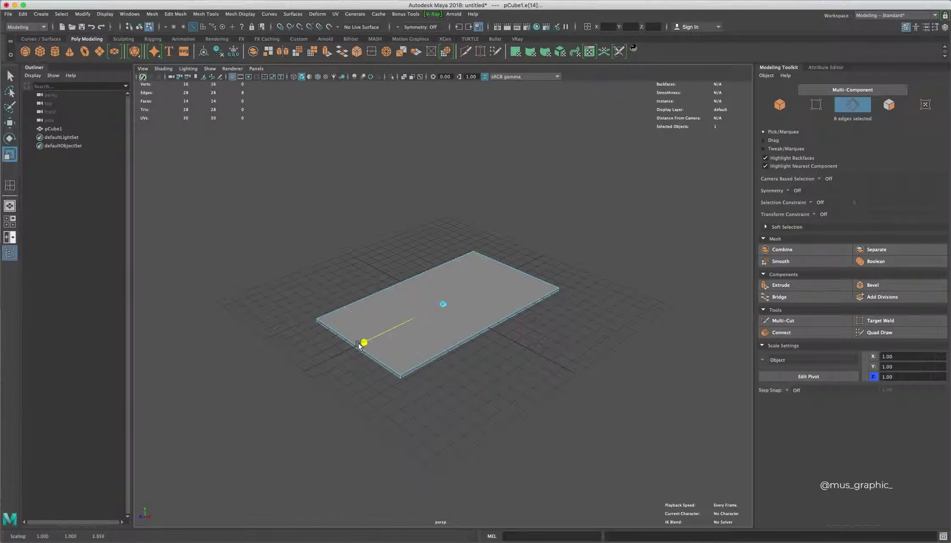
shift+click(536, 292)
Extrude both end faces twice and pull them up into tall side walls.
key(ctrl+e)
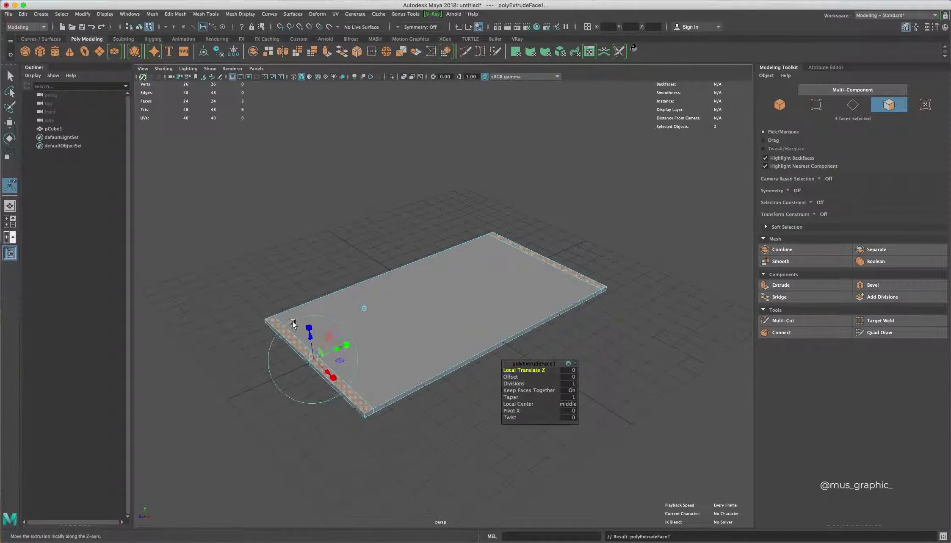
key(ctrl+e)
middle_drag(456, 282, 393, 259)
alt+drag(392, 258, 256, 209)
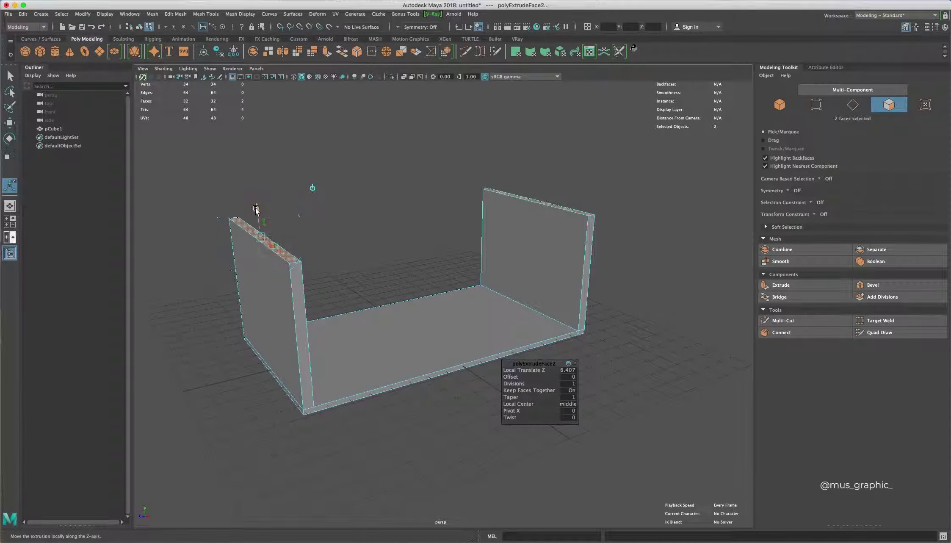
key(F8)
shift+right_drag(296, 231, 289, 236)
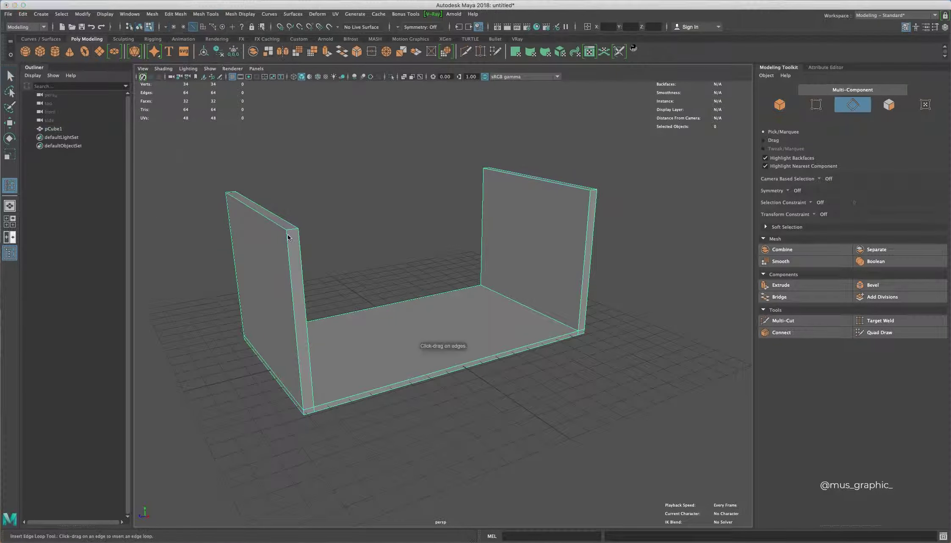
Add edge loops across the walls and test bridging the top edges, then undo it.
click(587, 235)
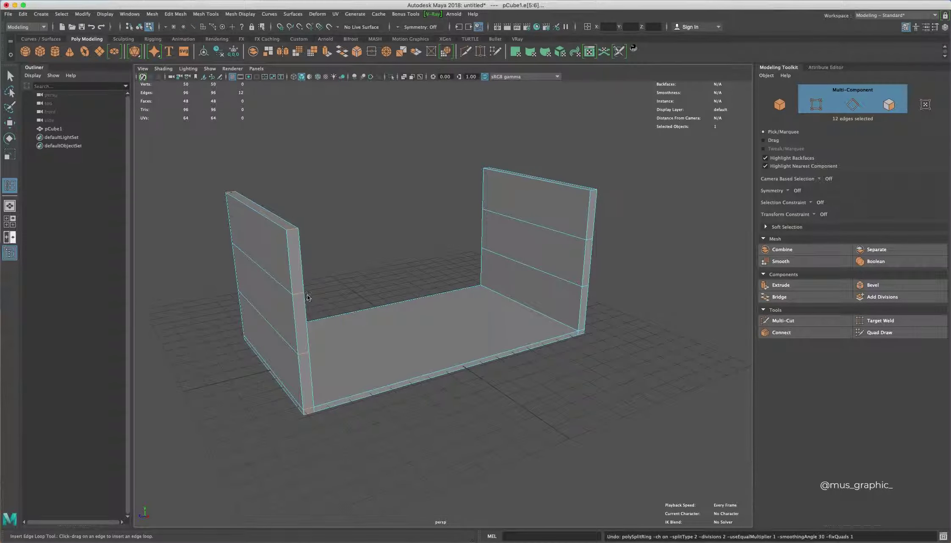
key(F8)
alt+drag(307, 298, 486, 268)
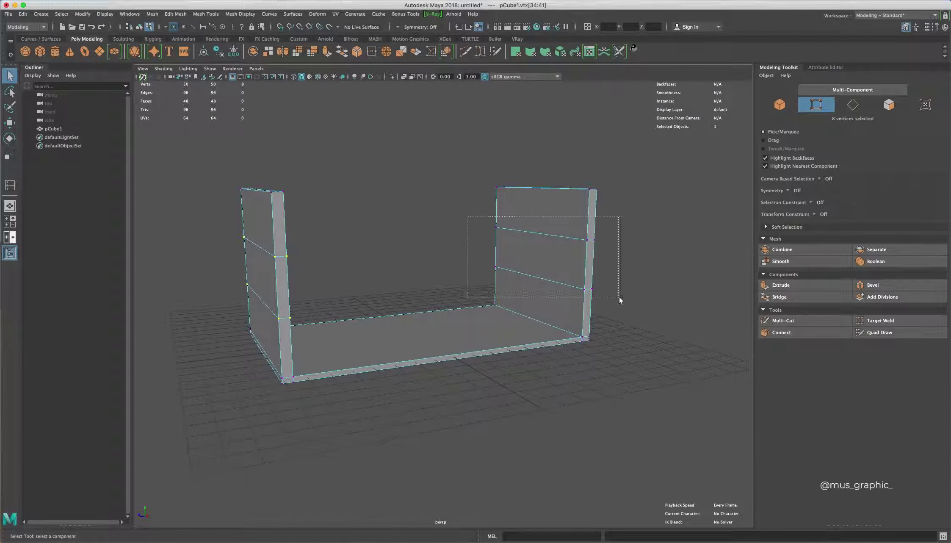
click(779, 296)
mouse_move(515, 172)
alt+mouse_down()
mouse_move(452, 174)
mouse_move(460, 226)
alt+mouse_up()
key(ctrl+z)
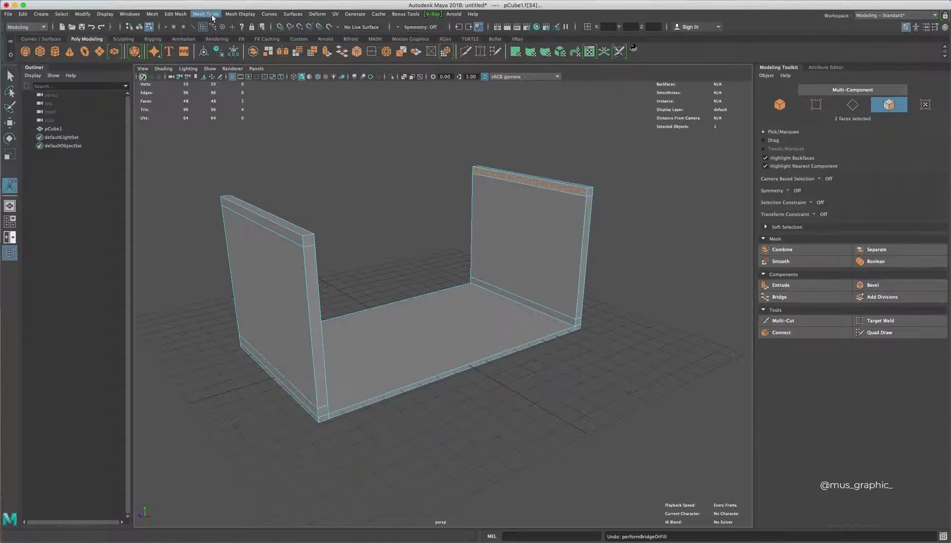
Insert an edge loop across the floor and extrude the middle strip into a divider wall.
click(212, 14)
click(224, 74)
click(463, 362)
key(r)
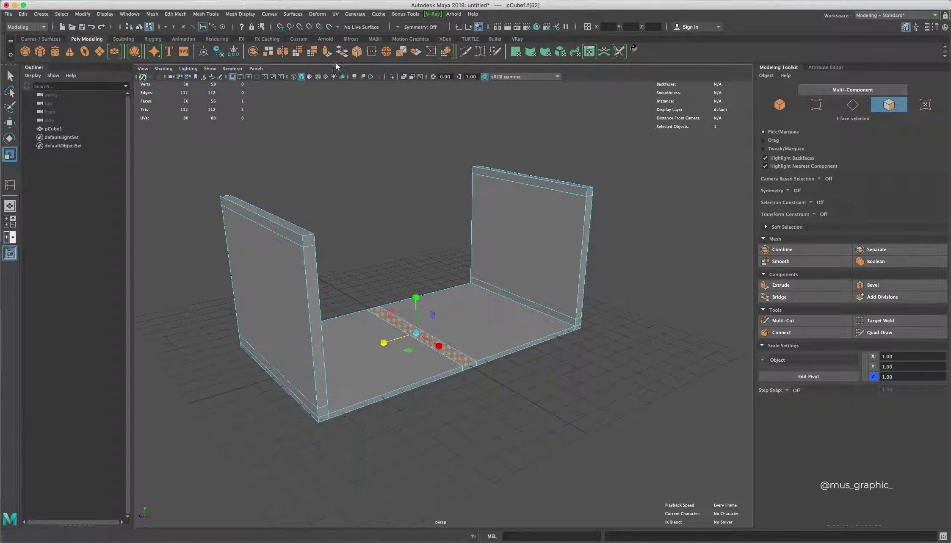
key(ctrl+e)
drag(416, 333, 425, 176)
Select the top vertices of the end walls and divider and adjust them in side view.
key(F9)
mouse_move(186, 142)
mouse_down()
mouse_move(638, 242)
mouse_move(602, 221)
mouse_move(467, 239)
mouse_up()
shift+drag(445, 182, 483, 212)
key(r)
alt+drag(475, 178, 424, 282)
key(space)
scroll(447, 272, up, 3)
scroll(423, 297, down, 3)
drag(538, 262, 568, 292)
key(w)
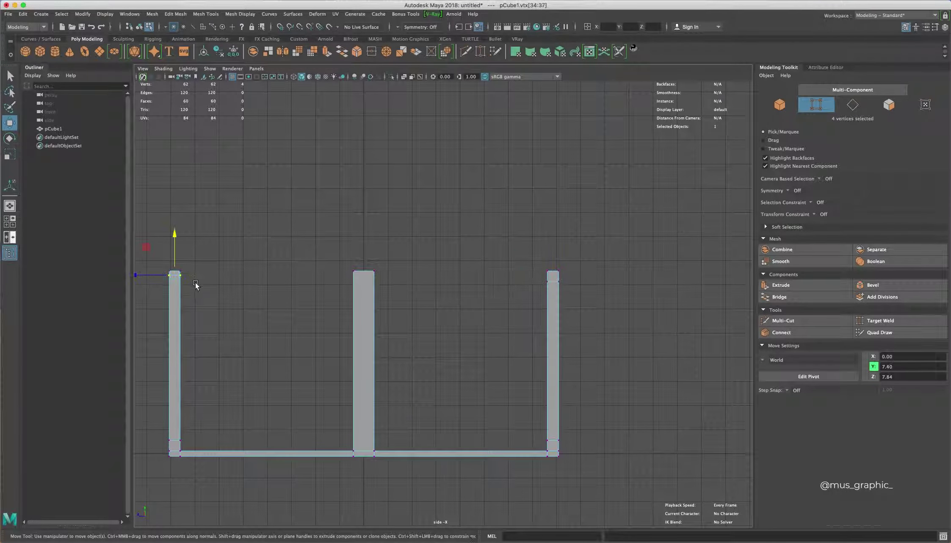
Split the divider with edge loops and move the wall-top faces to close the roof.
click(206, 14)
click(220, 72)
click(374, 286)
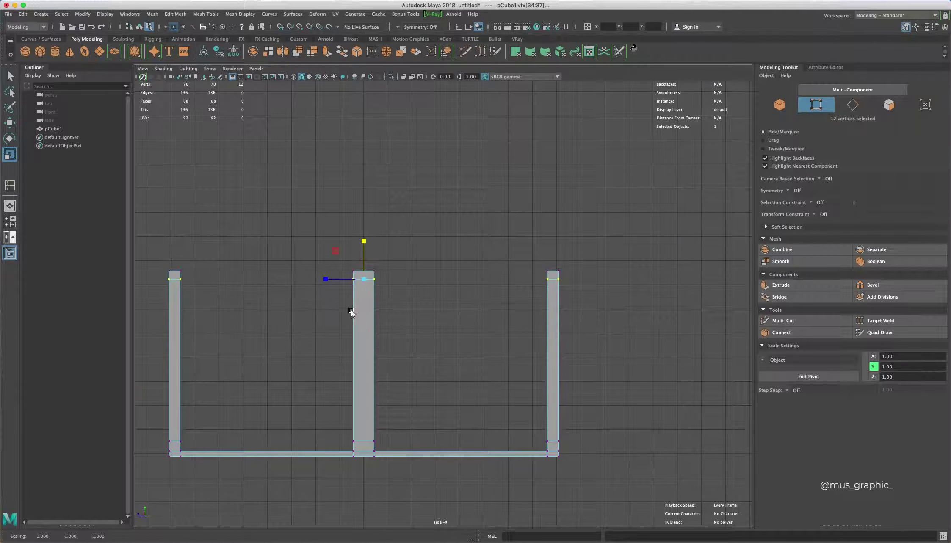
key(space)
alt+drag(448, 312, 381, 263)
key(F11)
click(362, 251)
key(w)
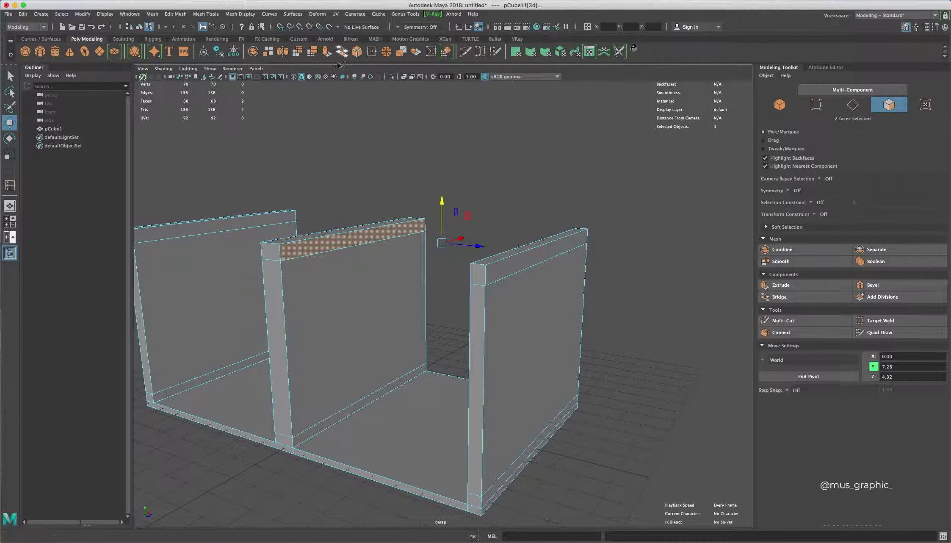
alt+drag(217, 206, 466, 297)
right_drag(502, 365, 504, 373)
Bevel all edges of the whole cabinet.
alt+drag(563, 230, 480, 266)
key(q)
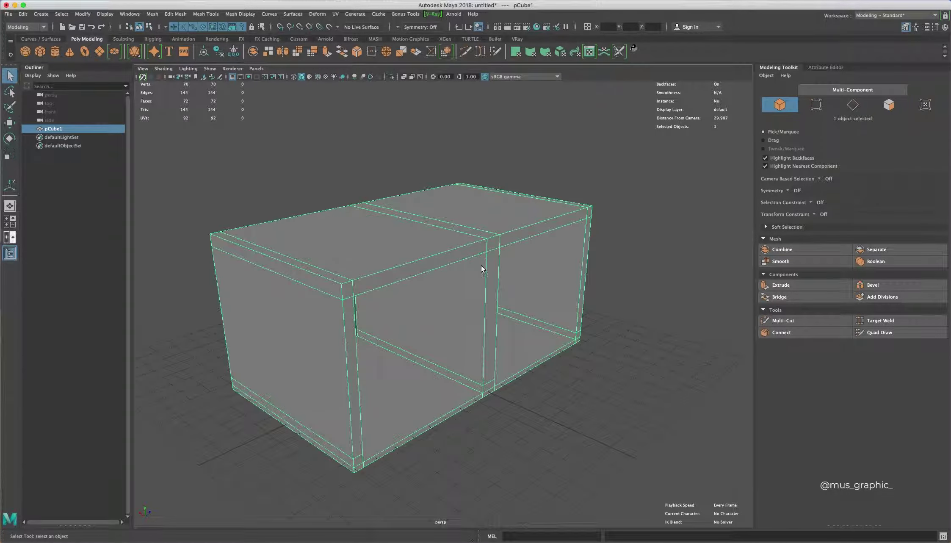
key(ctrl+b)
scroll(481, 266, up, 5)
mouse_move(354, 235)
alt+mouse_down()
mouse_move(465, 365)
mouse_move(513, 370)
alt+mouse_up()
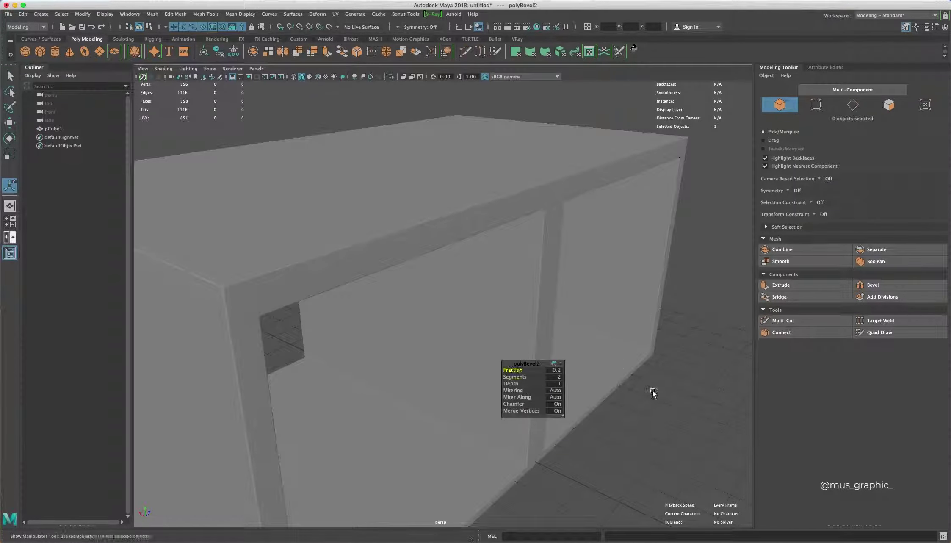
scroll(652, 393, down, 5)
In side view, select the cabinet's lower vertices and pull them slightly inward.
key(space)
drag(462, 307, 448, 290)
click(409, 253)
right_drag(409, 253, 347, 255)
drag(430, 316, 436, 317)
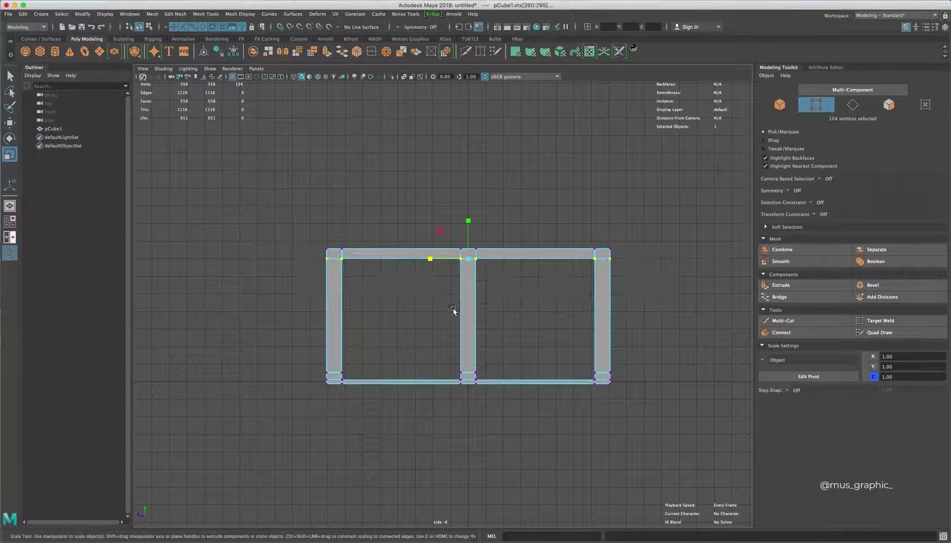
key(space)
alt+drag(488, 348, 483, 344)
Try narrowing the bottom vertex rows, undo it, and add a new polygon plane.
key(space)
click(491, 345)
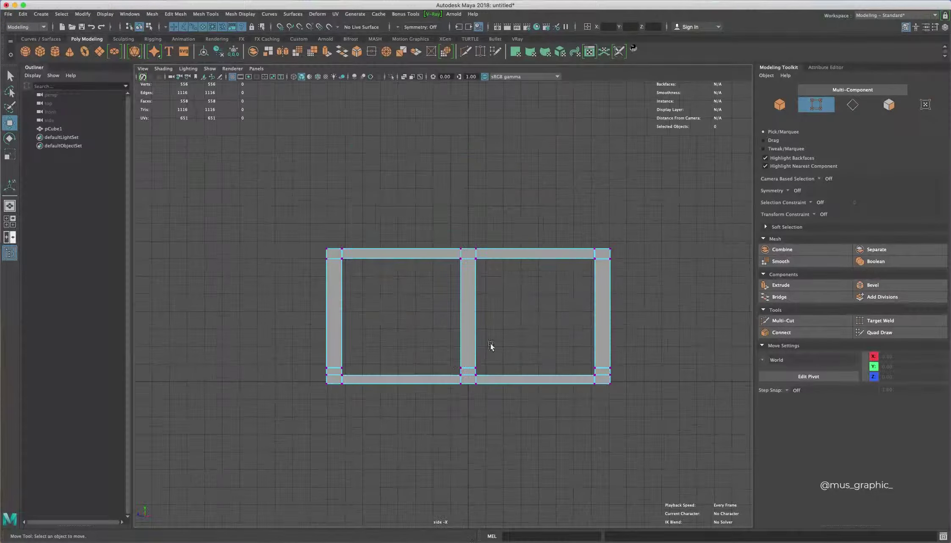
drag(663, 371, 664, 371)
key(space)
key(r)
drag(428, 324, 417, 329)
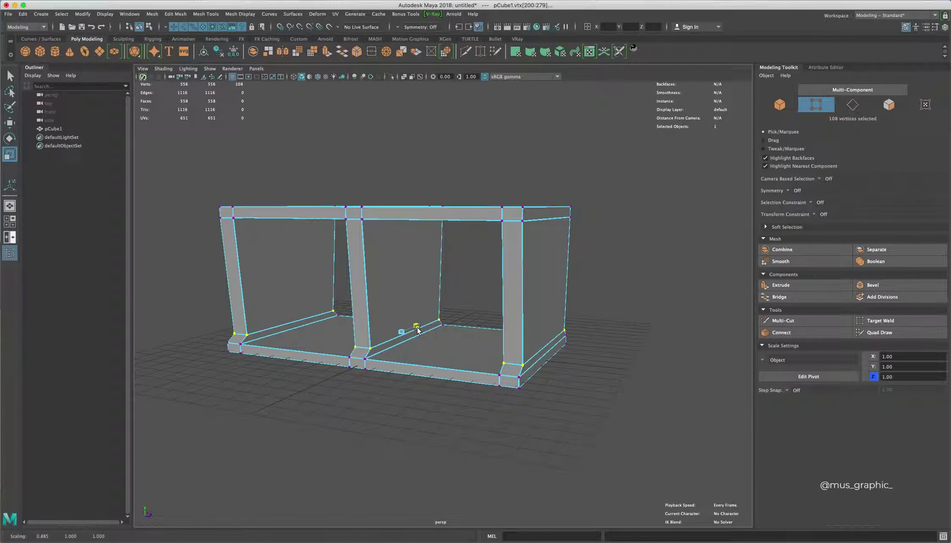
key(ctrl+z)
key(ctrl+z)
key(ctrl+z)
key(ctrl+z)
key(ctrl+z)
click(462, 382)
key(space)
key(space)
click(40, 51)
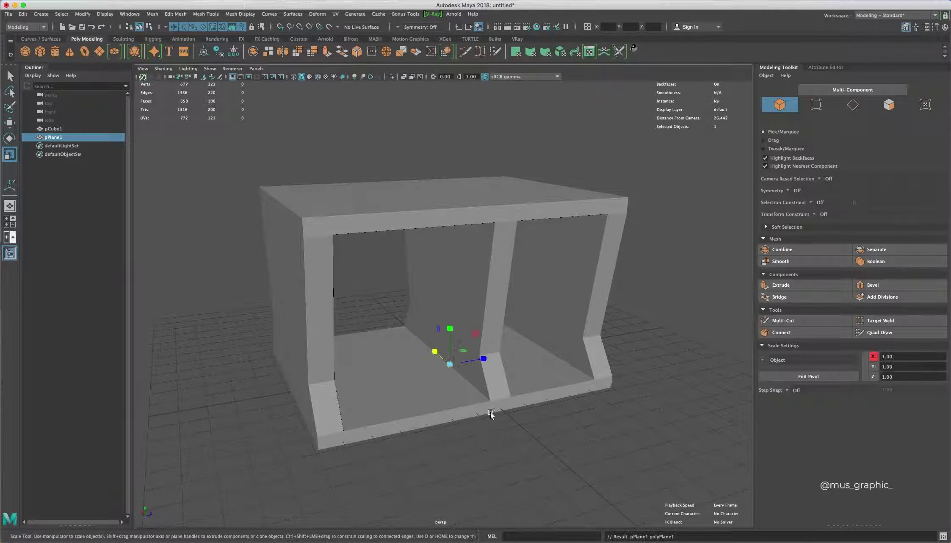
Scale the plane to fit the left bay and set its subdivisions to 1.
key(r)
alt+drag(406, 370, 383, 369)
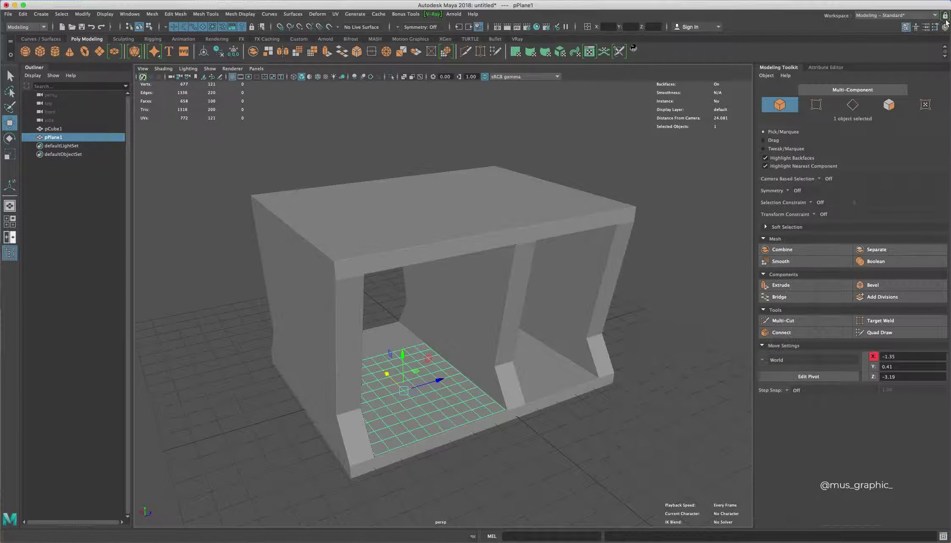
click(926, 27)
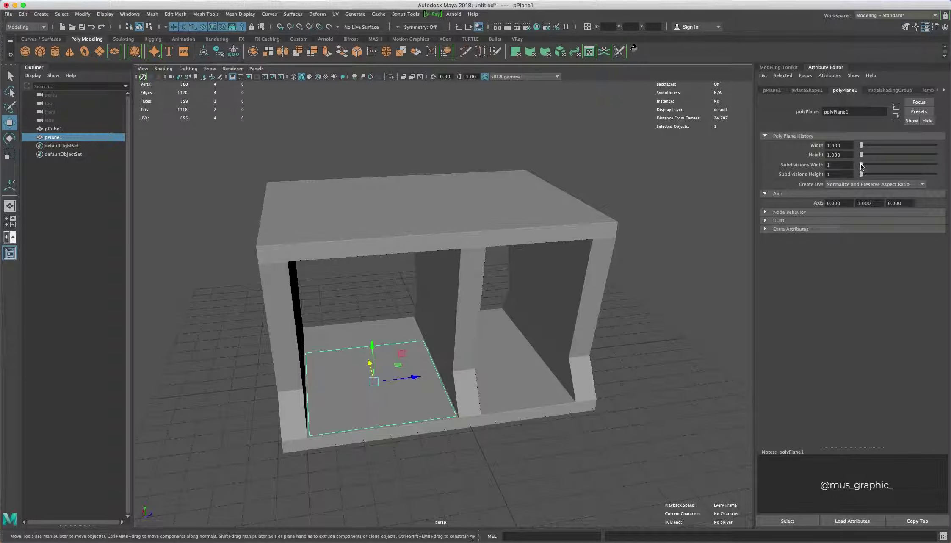
right_drag(373, 373, 341, 365)
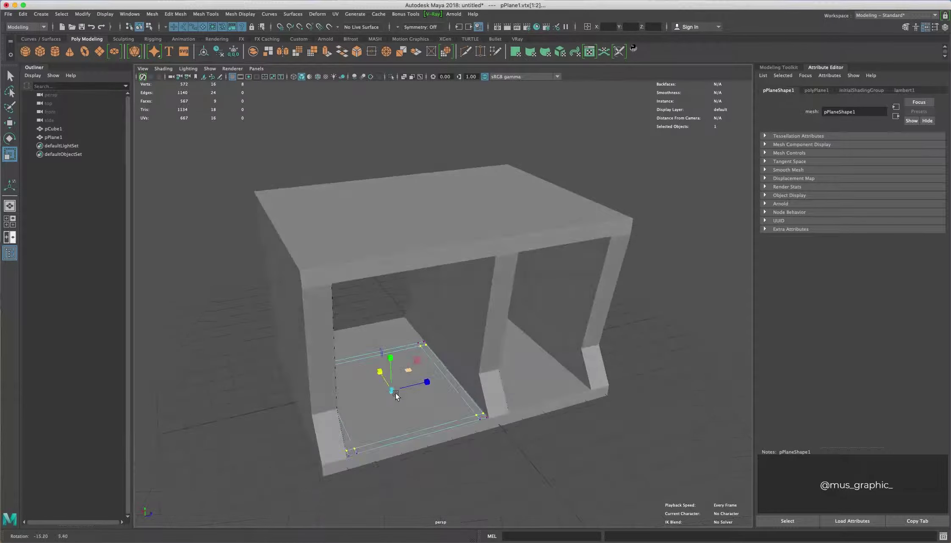
Select the plane's face and extrude it upward into an open drawer box.
alt+drag(381, 311, 384, 421)
right_drag(384, 420, 424, 423)
click(478, 416)
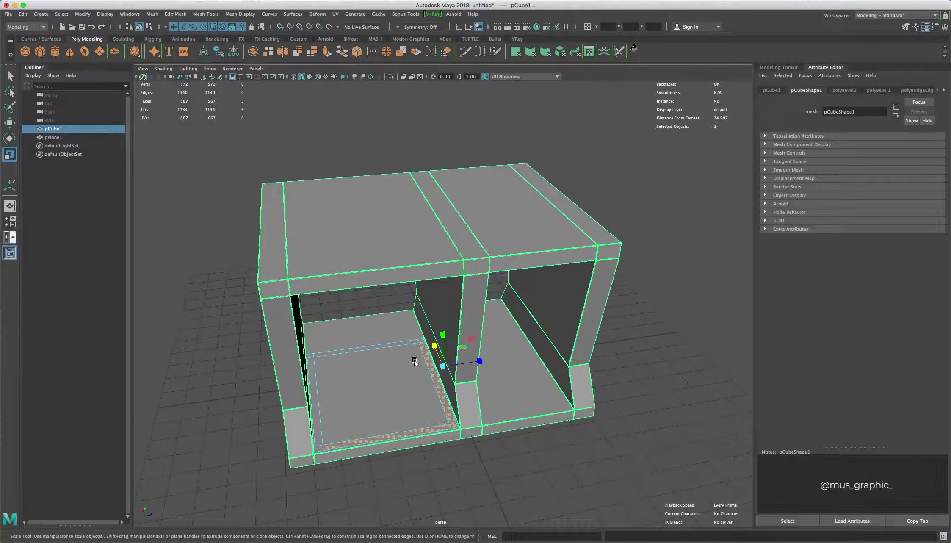
key(f)
key(ctrl+e)
mouse_move(500, 390)
mouse_down()
mouse_move(513, 328)
mouse_move(431, 355)
mouse_up()
right_drag(431, 355, 449, 327)
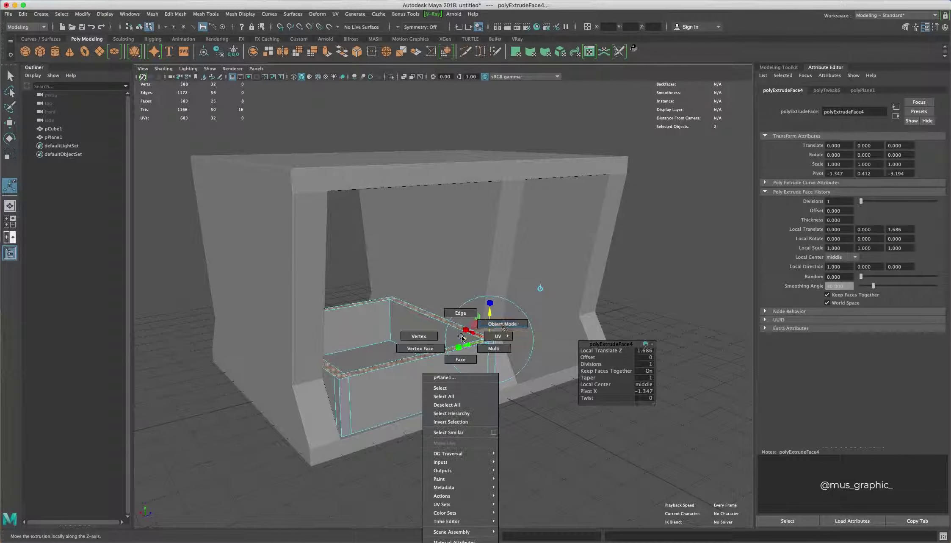
Bevel the drawer box's edges and frame it in the front view.
key(ctrl+b)
drag(589, 357, 567, 350)
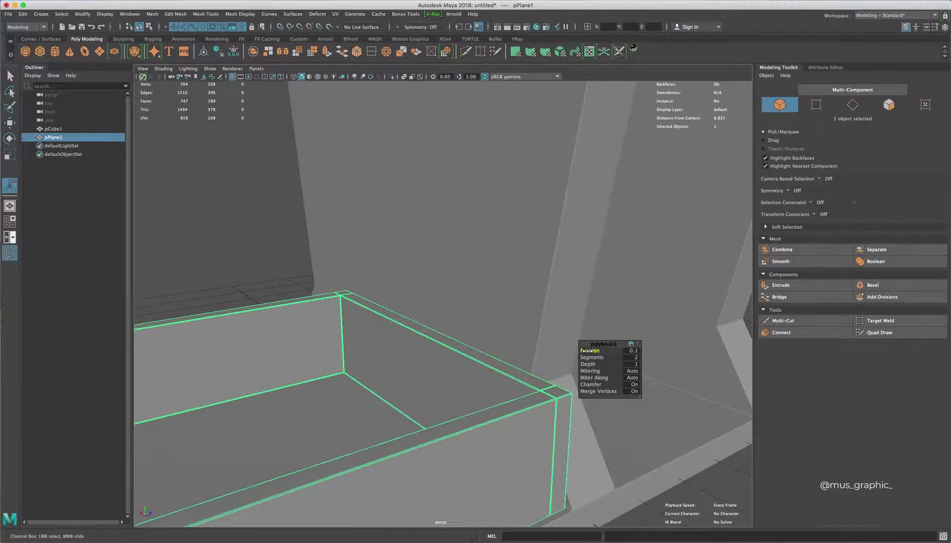
scroll(415, 407, down, 5)
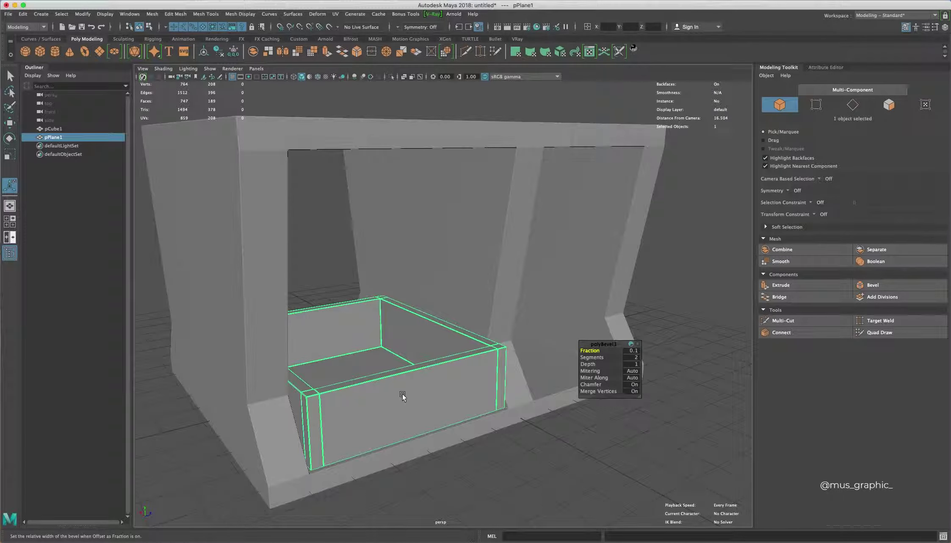
key(space)
key(q)
scroll(447, 391, up, 5)
Lower the drawer's top vertices slightly and nudge them along X in wireframe.
key(F9)
mouse_move(432, 335)
mouse_down()
mouse_move(457, 365)
mouse_move(503, 351)
mouse_up()
key(w)
key(4)
drag(495, 308, 510, 354)
alt+middle_drag(734, 358, 694, 349)
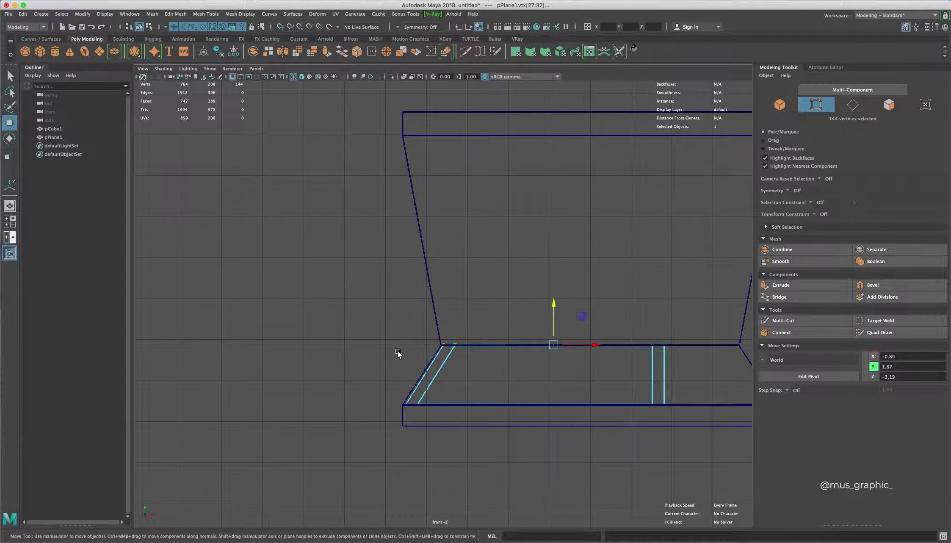
key(r)
Select the whole drawer box and duplicate it.
right_drag(398, 354, 423, 334)
key(5)
mouse_move(423, 334)
alt+mouse_down()
mouse_move(436, 339)
mouse_move(399, 396)
alt+mouse_up()
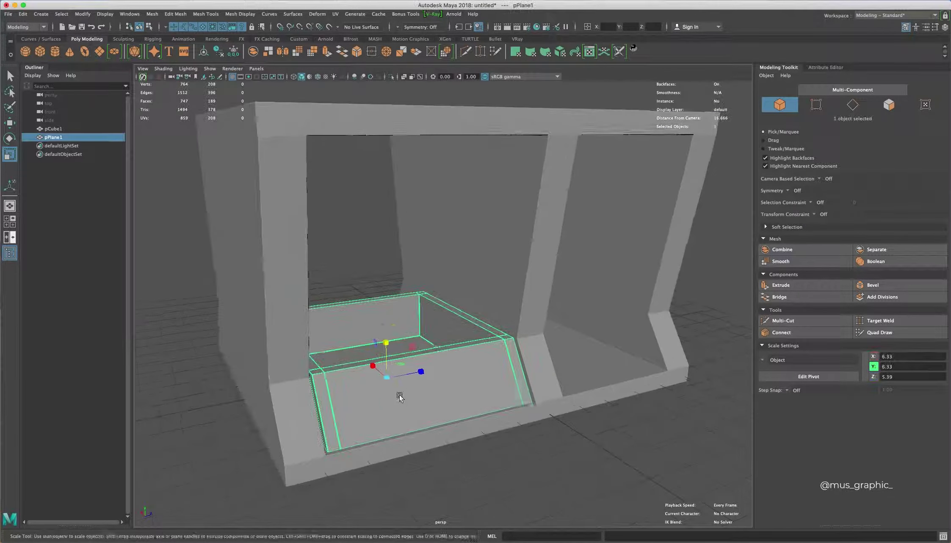
alt+right_drag(400, 396, 415, 381)
alt+drag(415, 381, 428, 369)
key(ctrl+d)
key(w)
Position the duplicate drawer using the front view in wireframe.
key(space)
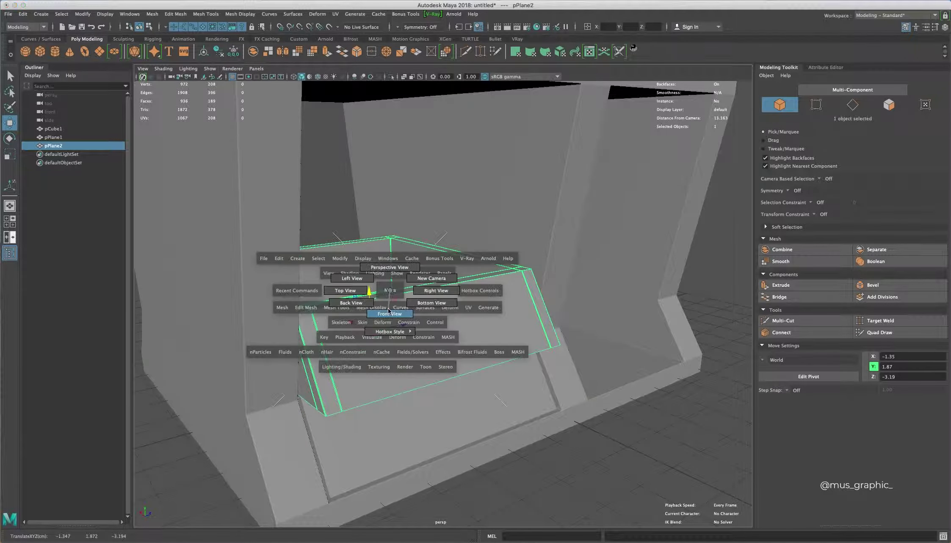
click(389, 311)
key(4)
key(space)
key(5)
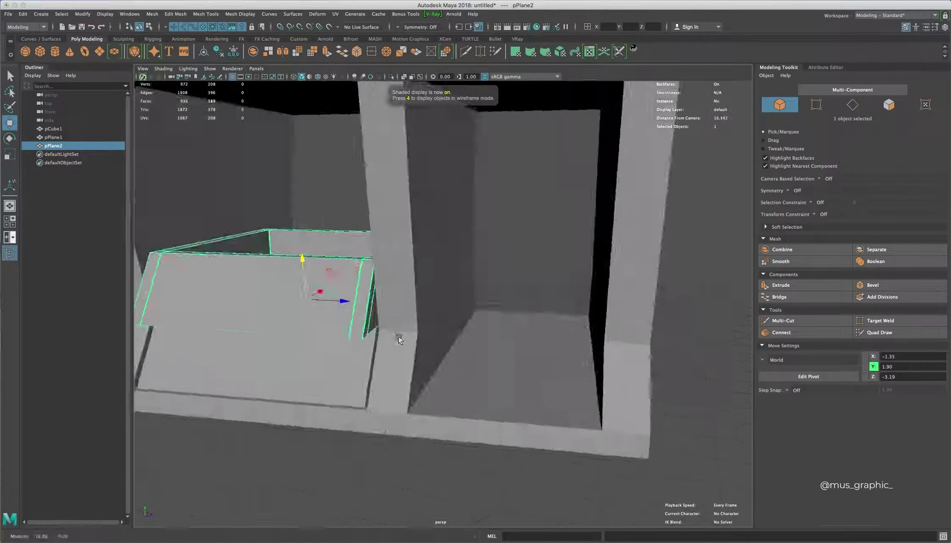
key(space)
click(400, 339)
scroll(407, 347, up, 5)
scroll(410, 360, up, 3)
key(4)
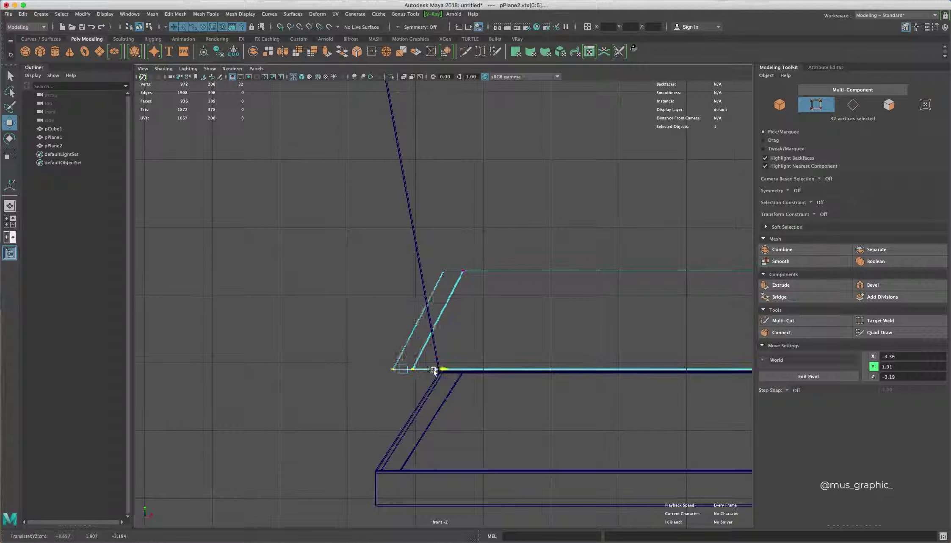
scroll(471, 285, down, 4)
scroll(415, 277, down, 3)
Copy the drawer panel upward to make another drawer front and check the stack.
drag(593, 164, 656, 390)
right_drag(453, 278, 466, 266)
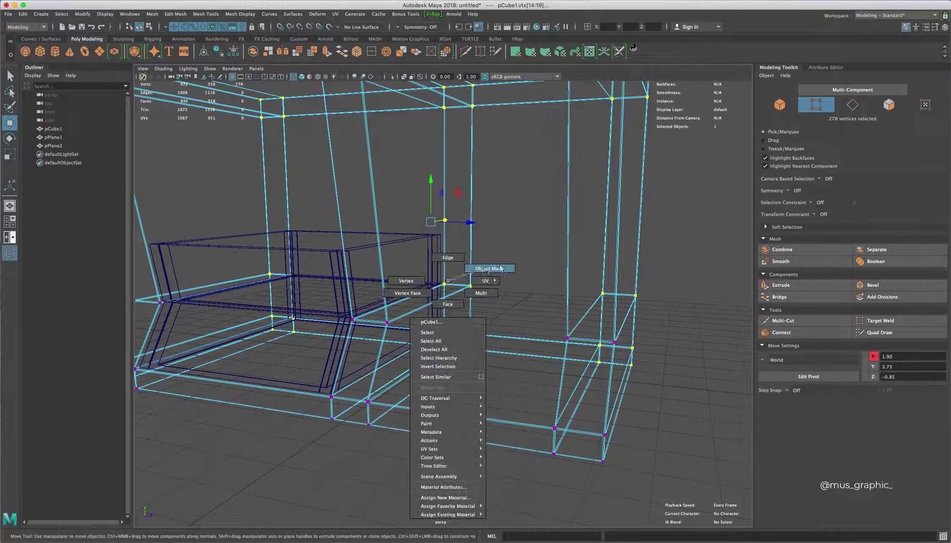
key(5)
click(545, 325)
key(f)
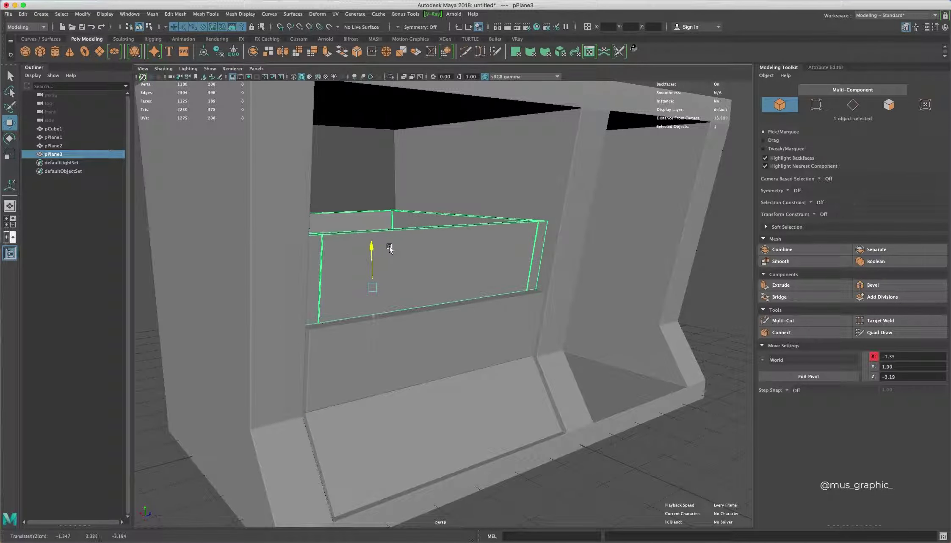
shift+drag(375, 315, 384, 258)
scroll(685, 256, down, 5)
click(643, 265)
alt+drag(685, 256, 637, 266)
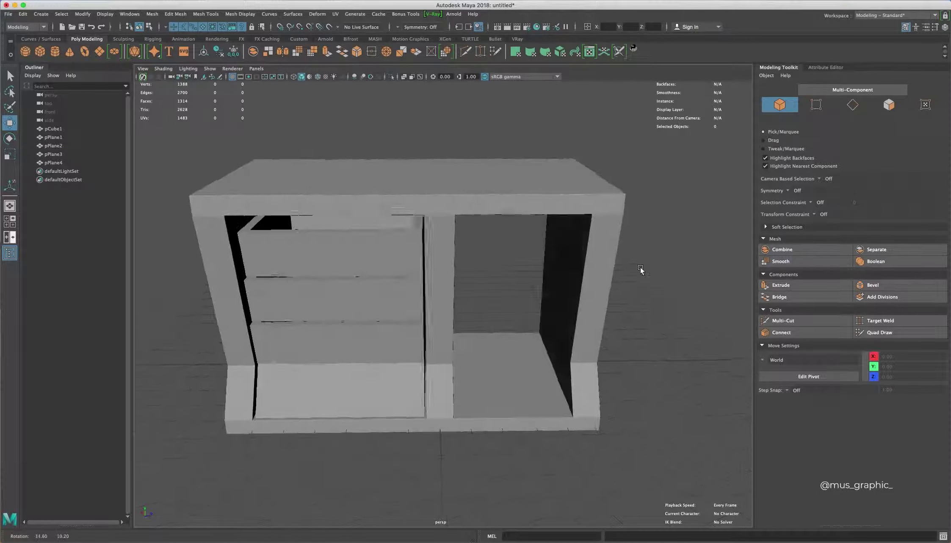
Select the drawer panels' upper vertices in the front wireframe view.
key(4)
key(space)
key(F9)
scroll(435, 264, up, 3)
drag(331, 156, 435, 264)
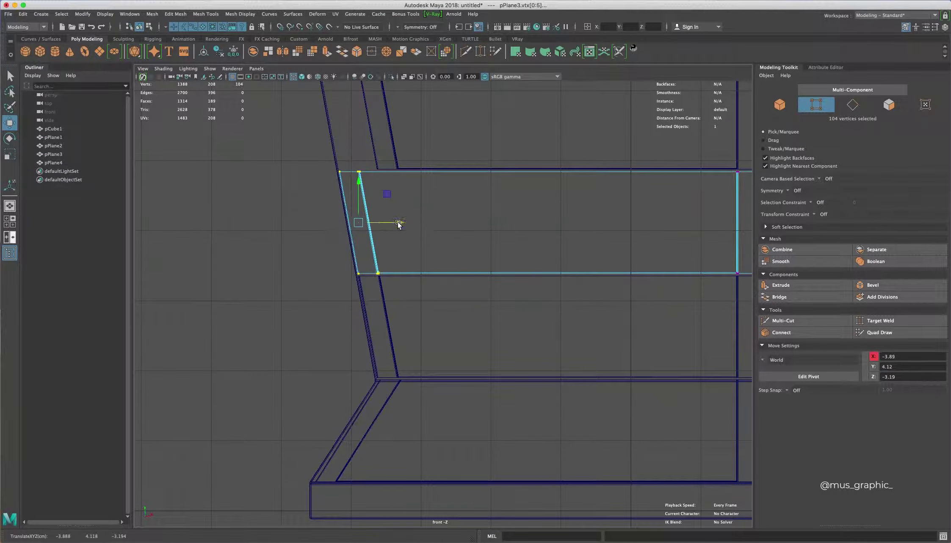
alt+middle_drag(398, 224, 421, 186)
mouse_move(428, 246)
mouse_down()
mouse_move(333, 122)
mouse_move(651, 210)
mouse_up()
scroll(398, 190, down, 5)
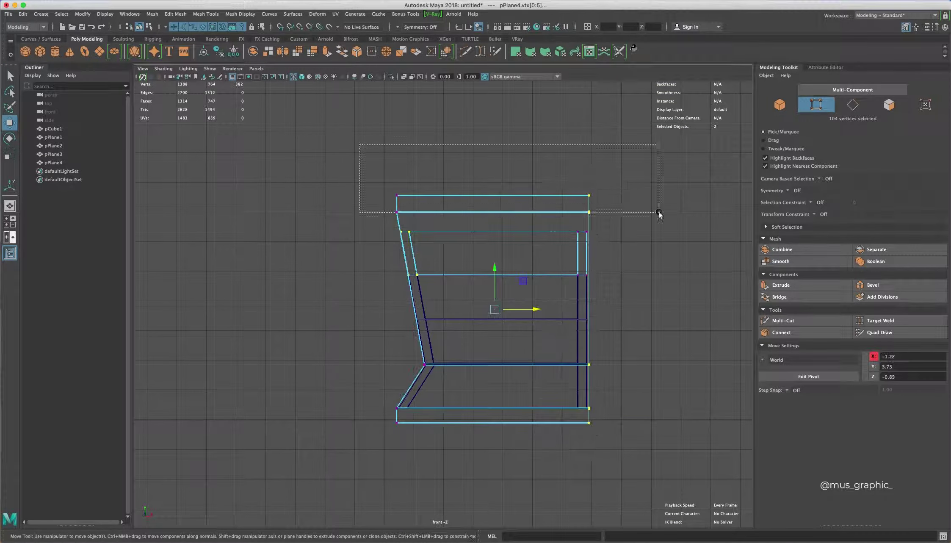
scroll(494, 182, up, 5)
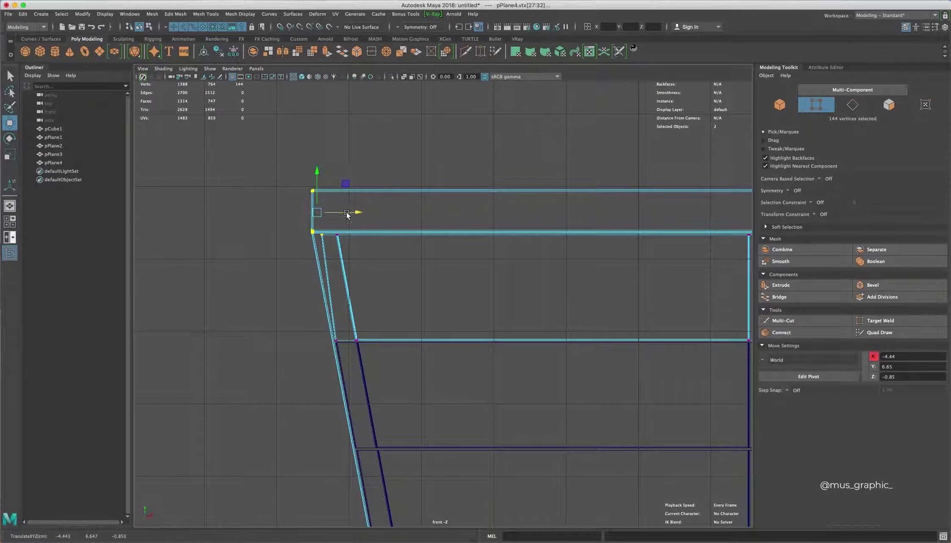
Line the top drawer panel up with the cabinet frame in perspective.
key(space)
drag(335, 218, 336, 186)
alt+drag(381, 254, 424, 246)
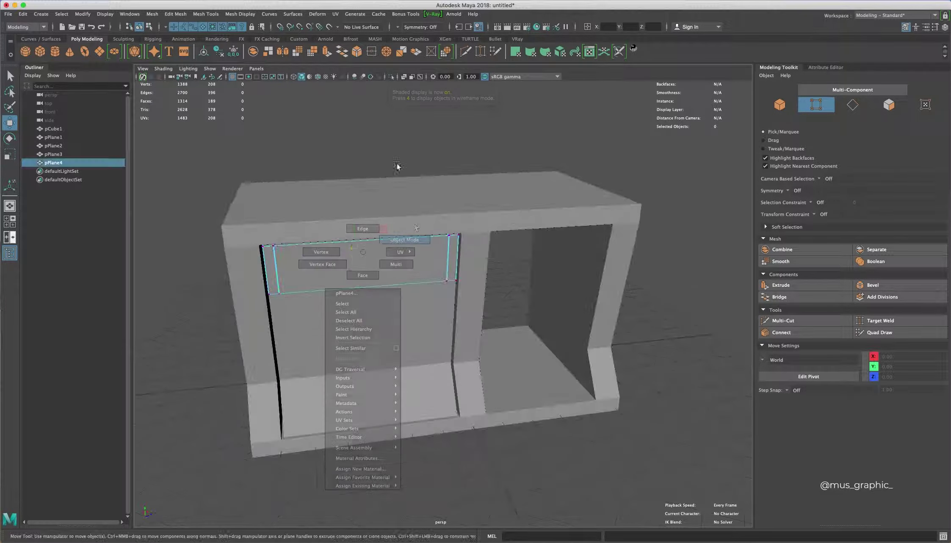
right_drag(365, 250, 502, 231)
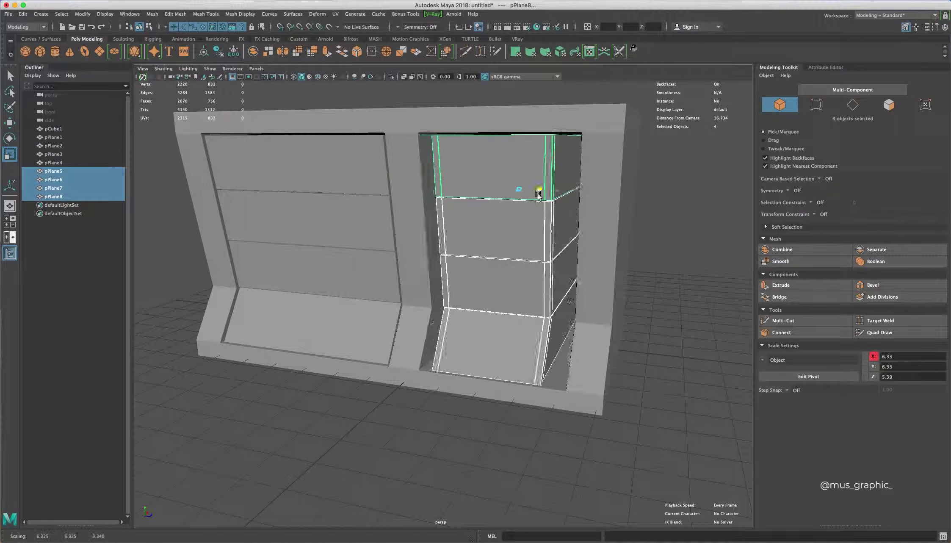
scroll(417, 248, up, 3)
drag(417, 248, 413, 251)
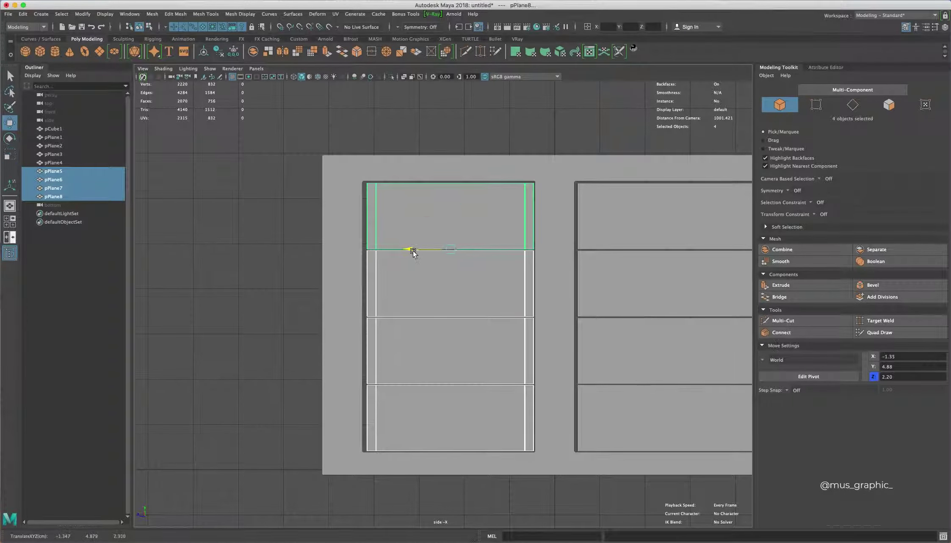
click(332, 246)
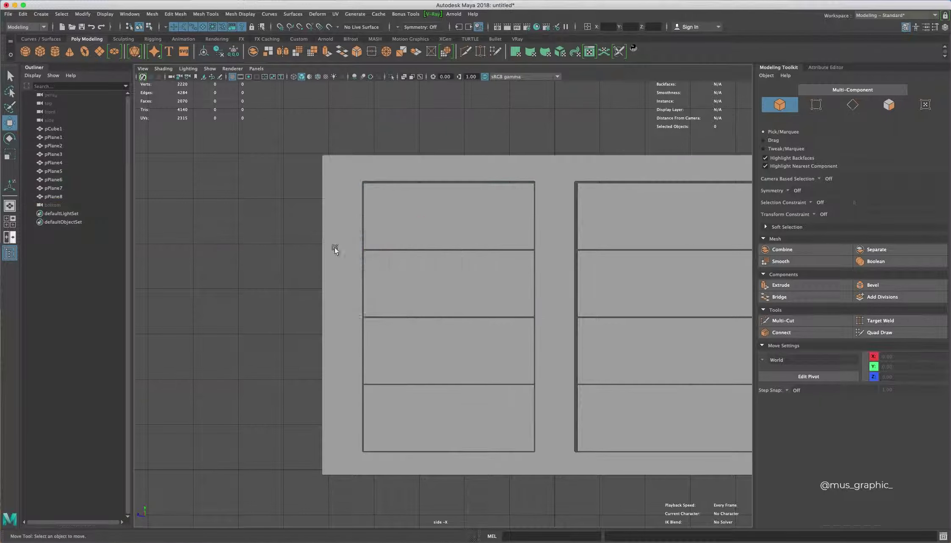
Select the left column of drawer panels in side view and squash them toward the bottom.
key(space)
drag(456, 258, 463, 444)
key(r)
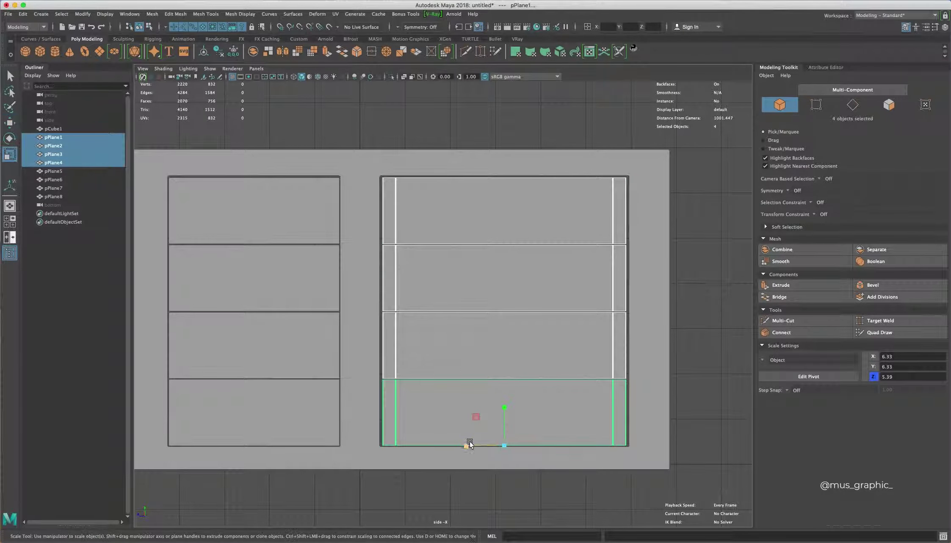
click(463, 367)
mouse_move(463, 367)
alt+mouse_down()
mouse_move(430, 375)
mouse_move(467, 364)
alt+mouse_up()
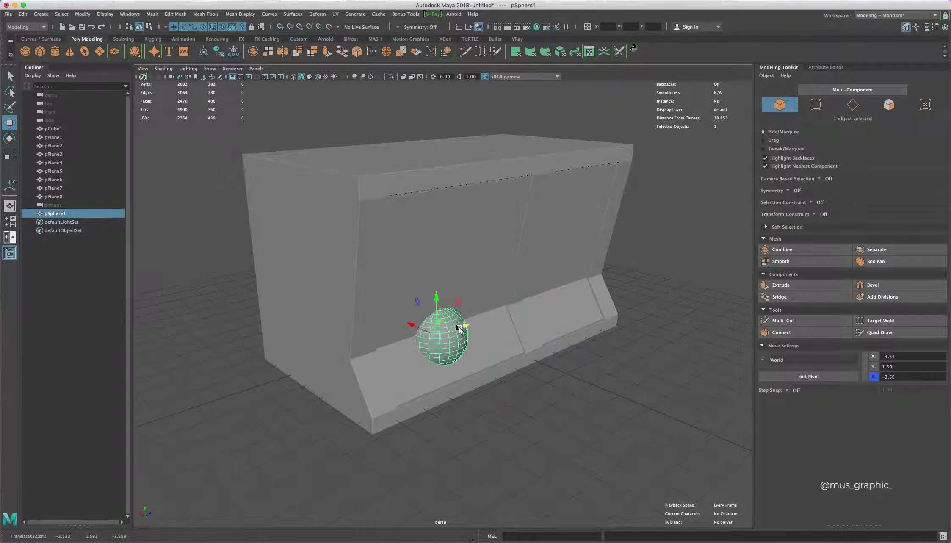
Shrink the new poly sphere down to drawer-knob size.
key(ctrl+a)
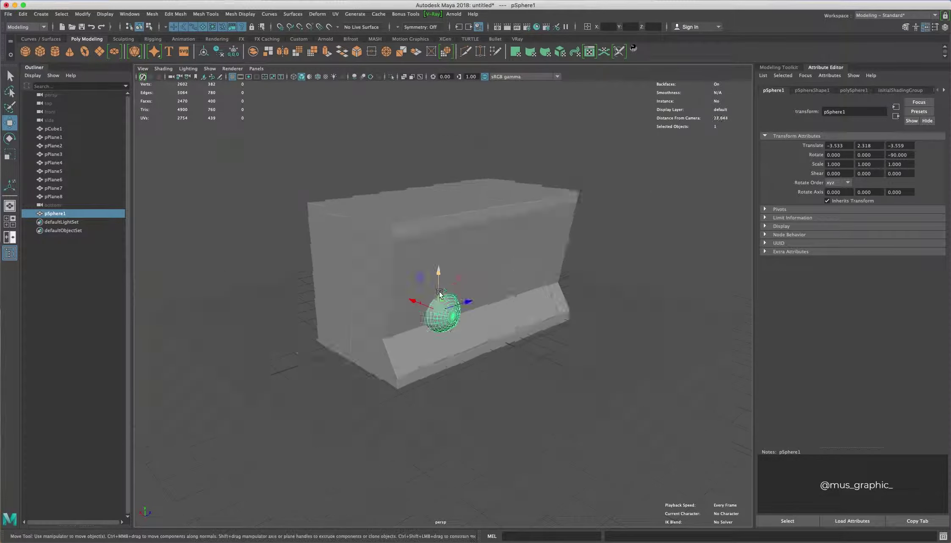
scroll(440, 293, up, 5)
key(r)
drag(421, 338, 275, 354)
Select half of the sphere's faces in Face mode to trim it to a dome.
scroll(441, 352, up, 2)
scroll(444, 281, up, 3)
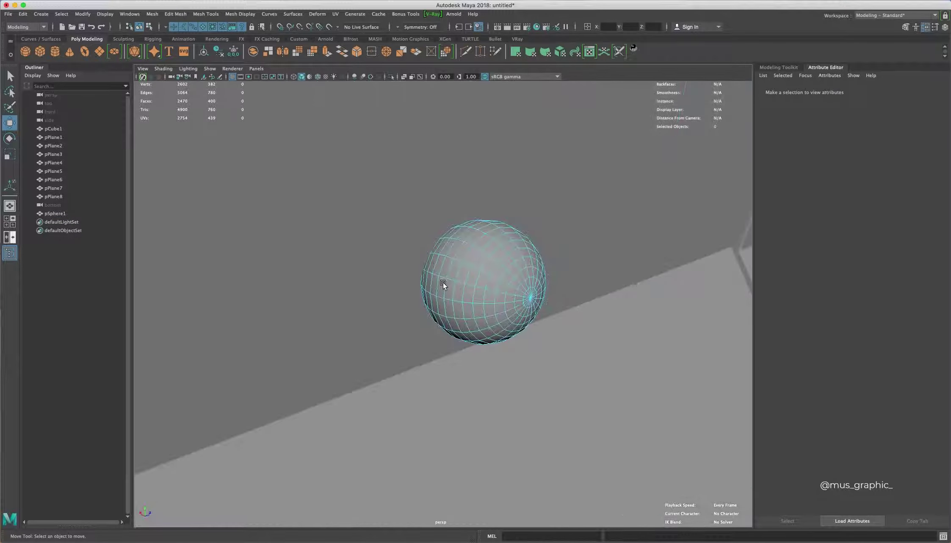
click(450, 261)
scroll(456, 266, up, 2)
right_drag(456, 265, 450, 301)
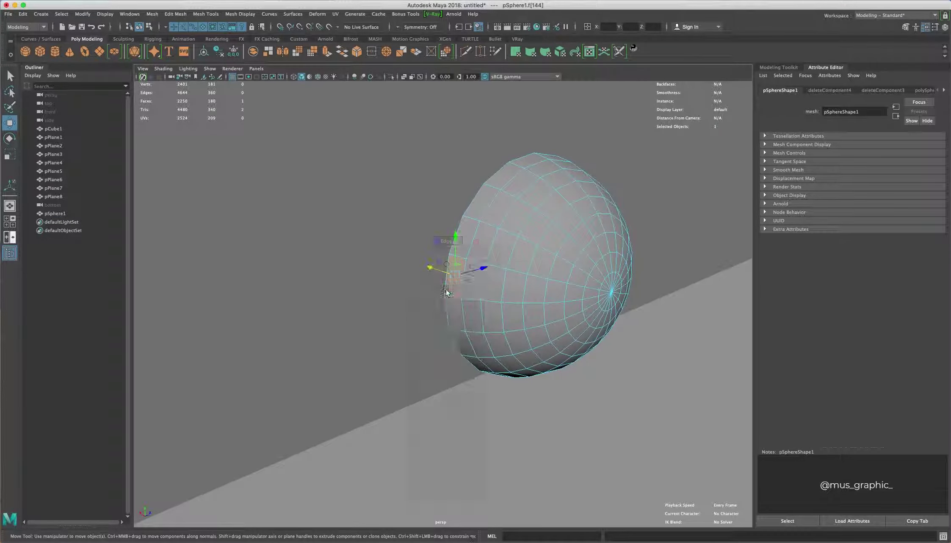
Cap the half-sphere's open border edge loop with Fill Hole.
key(q)
scroll(456, 207, up, 5)
double_click(452, 220)
click(152, 14)
click(167, 77)
Isolate the half-sphere and extrude its flat cap face twice into a short stem.
alt+drag(466, 254, 504, 265)
click(470, 307)
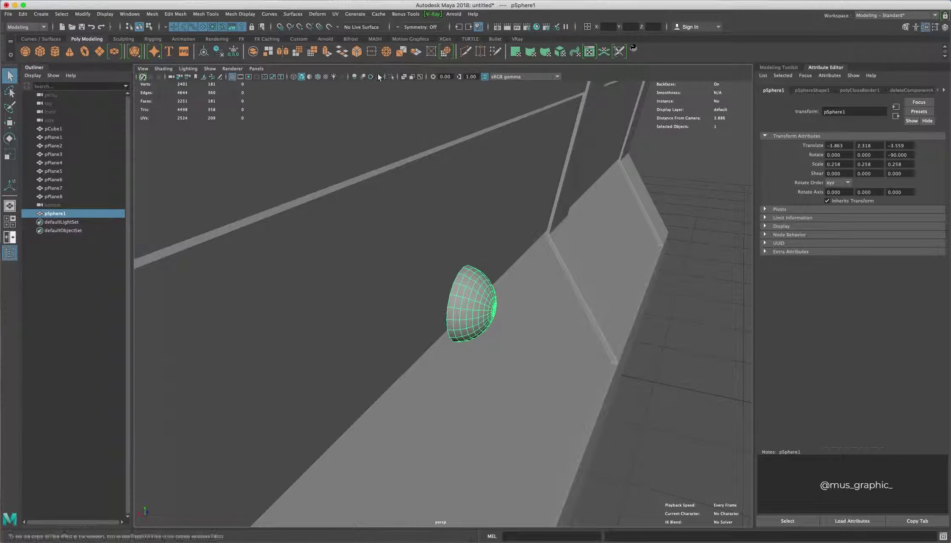
key(ctrl+1)
key(f)
key(ctrl+e)
mouse_move(588, 357)
mouse_down()
mouse_move(606, 357)
mouse_move(588, 357)
mouse_up()
key(ctrl+e)
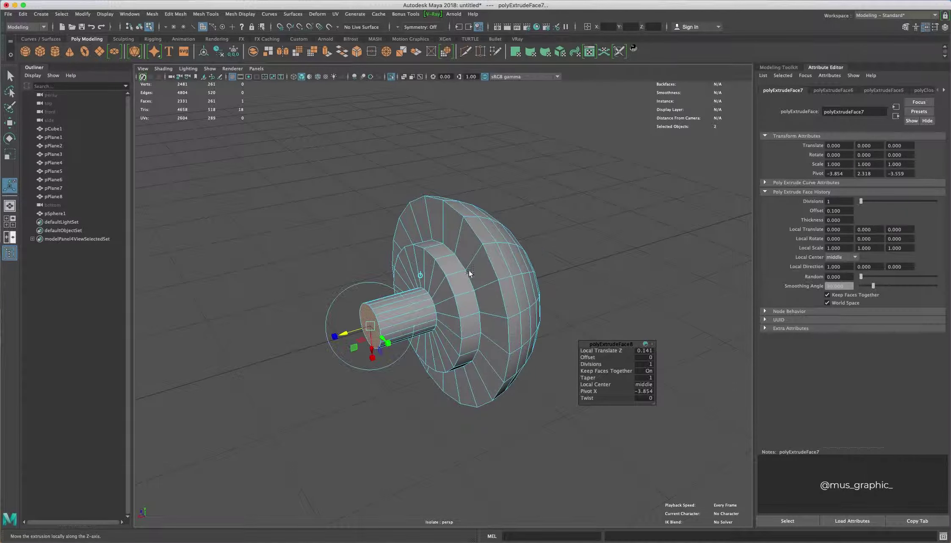
Insert edge loops on the knob, then return to object mode with the full scene shown.
click(206, 14)
click(308, 74)
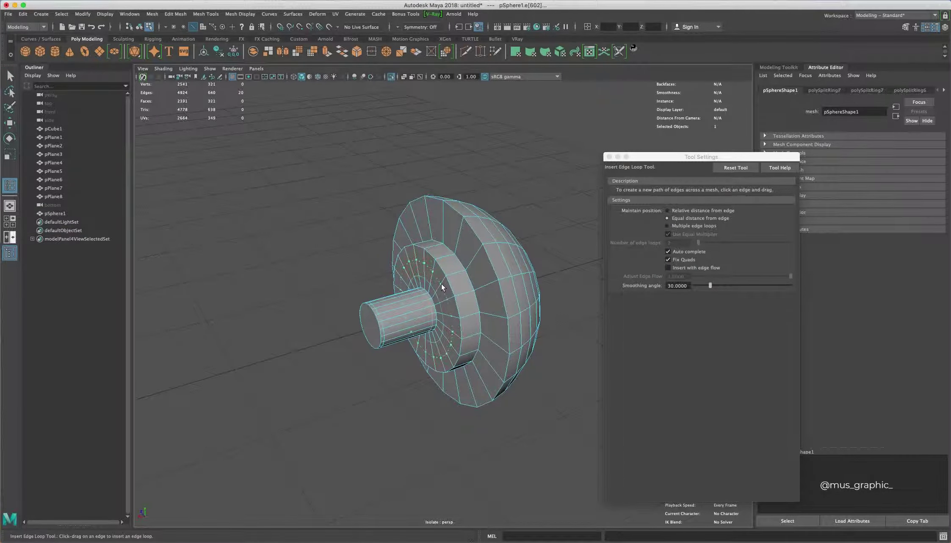
key(F8)
scroll(416, 246, down, 5)
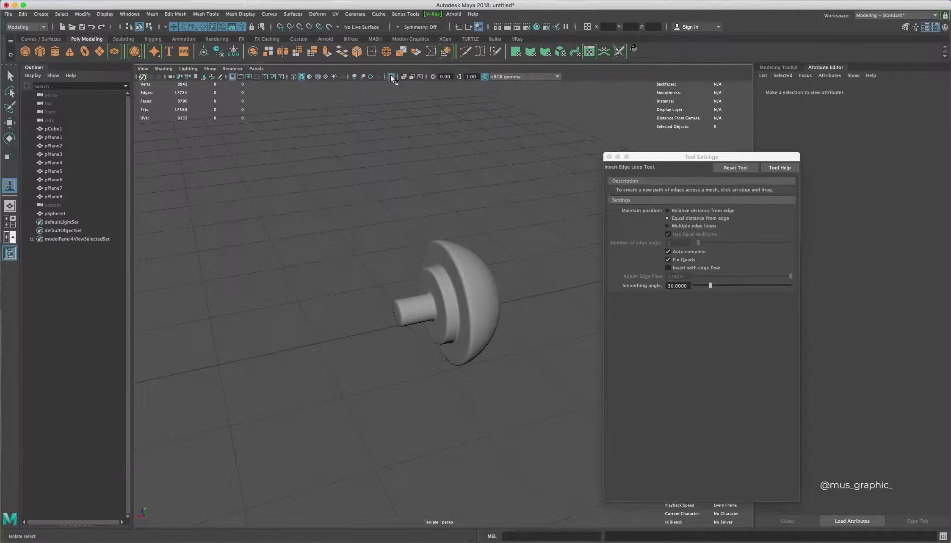
key(ctrl+1)
scroll(441, 301, up, 5)
Position and size the knob centred on the first drawer front.
key(w)
drag(410, 299, 447, 300)
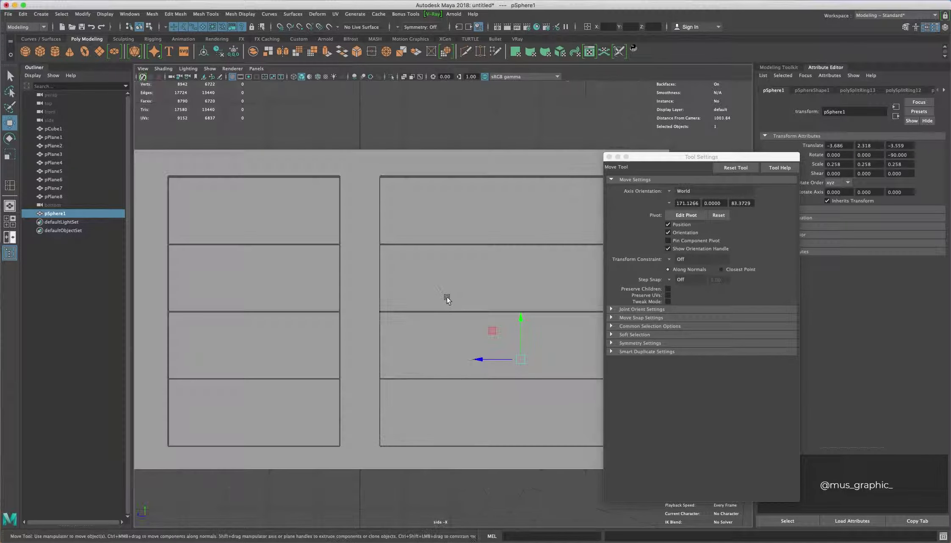
key(space)
drag(406, 274, 408, 274)
key(space)
mouse_move(325, 260)
alt+mouse_down()
mouse_move(436, 326)
mouse_move(449, 296)
mouse_move(440, 258)
alt+mouse_up()
key(r)
key(w)
alt+drag(440, 297, 462, 288)
scroll(462, 288, down, 5)
Copy the knob up onto the next drawer using the wireframe front view.
key(space)
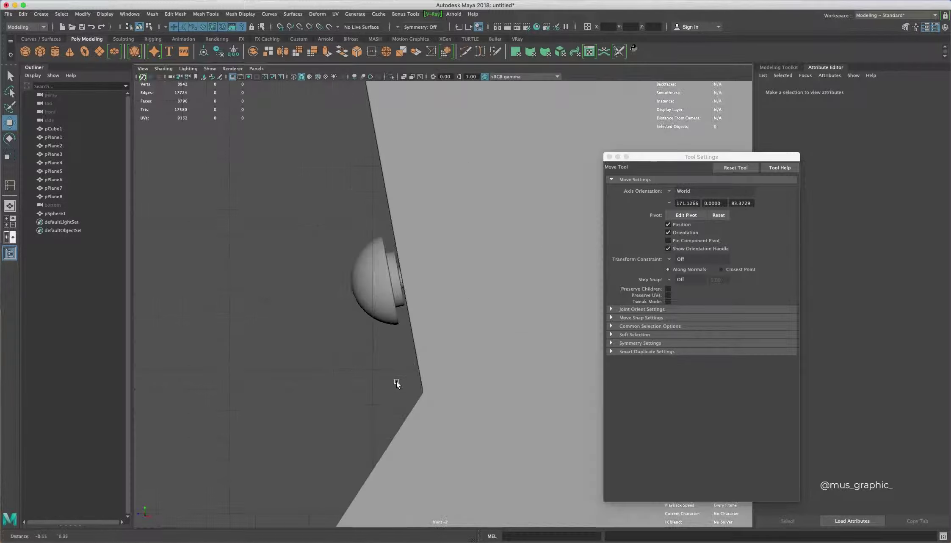
key(4)
click(427, 332)
shift+drag(426, 331, 416, 270)
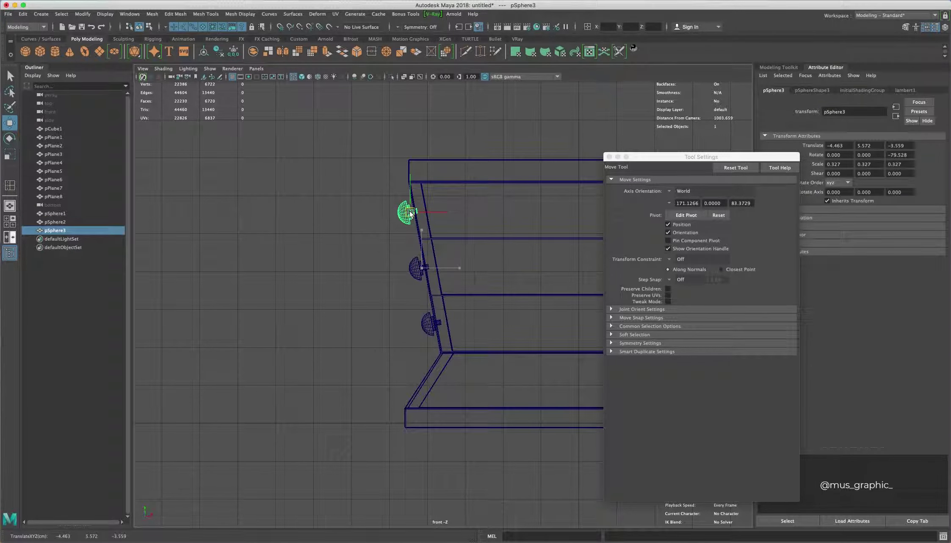
key(space)
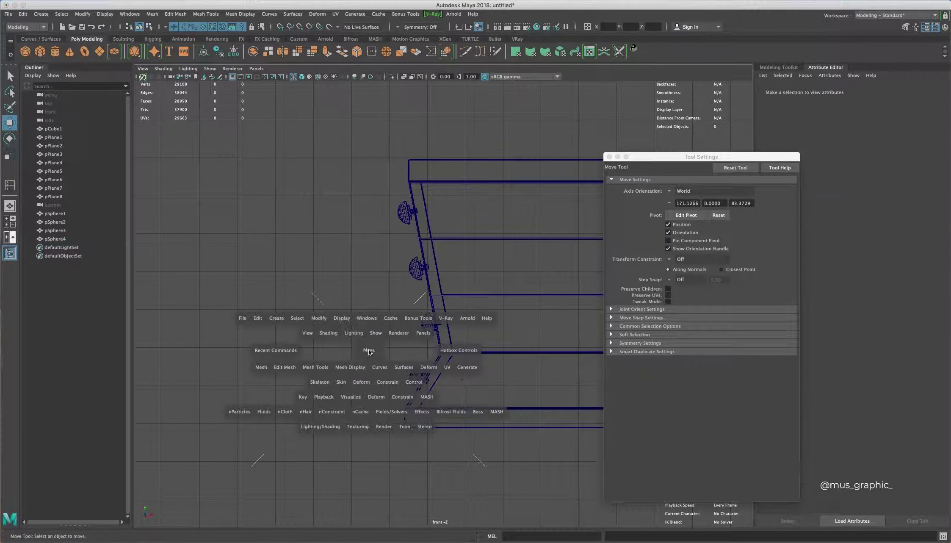
key(5)
mouse_move(371, 372)
mouse_down()
mouse_move(286, 425)
mouse_move(380, 415)
mouse_move(319, 403)
mouse_move(374, 245)
mouse_move(448, 236)
mouse_move(343, 318)
mouse_up()
Duplicate the four left-side knobs and move the copies onto the right drawers.
key(r)
key(ctrl+d)
key(w)
mouse_move(375, 409)
mouse_down()
mouse_move(575, 418)
mouse_move(433, 368)
mouse_up()
Pull several drawers and their knobs partly open.
click(537, 419)
scroll(537, 419, down, 5)
shift+click(461, 385)
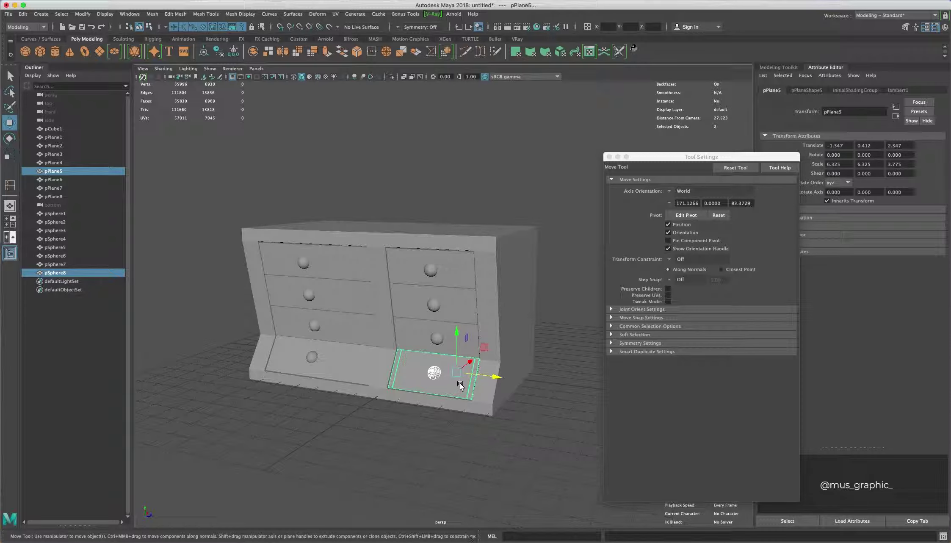
click(322, 442)
alt+drag(322, 441, 360, 328)
click(359, 328)
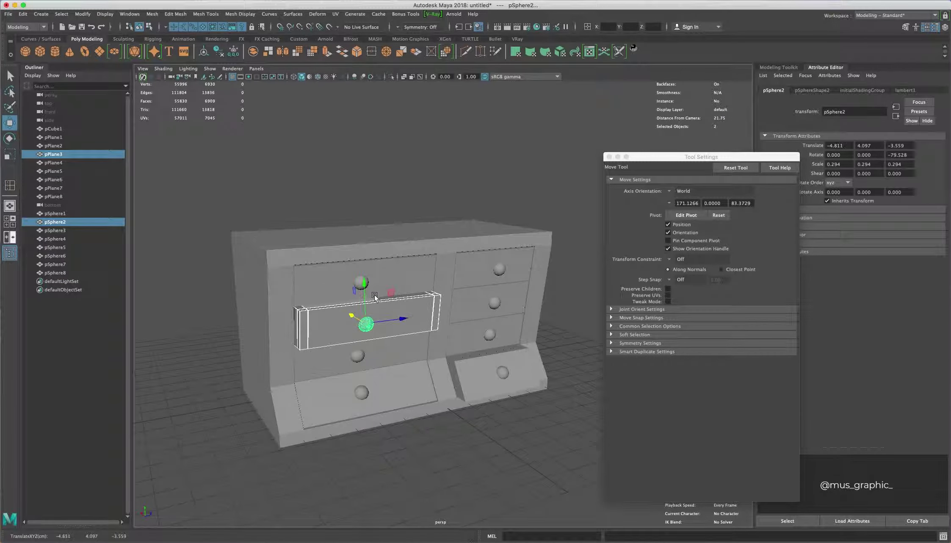
click(406, 442)
click(468, 268)
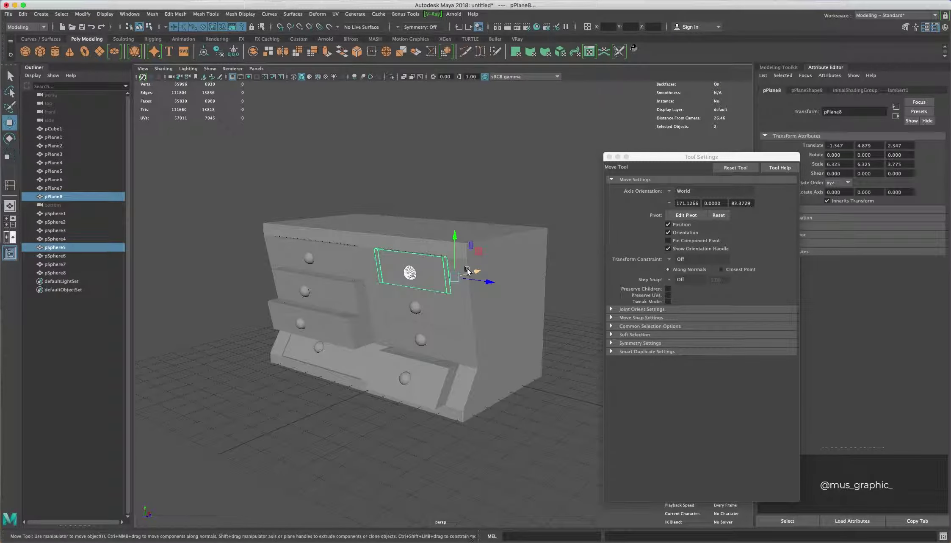
click(403, 423)
Add a new polygon plane beside the dresser.
click(358, 469)
mouse_move(358, 469)
alt+mouse_down()
mouse_move(366, 477)
mouse_move(374, 384)
alt+mouse_up()
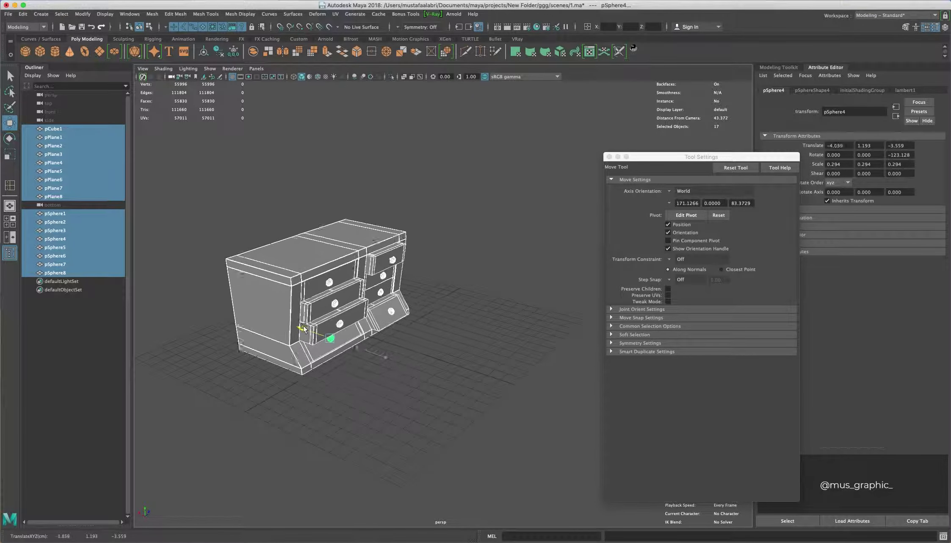
click(374, 383)
scroll(339, 339, up, 5)
click(98, 58)
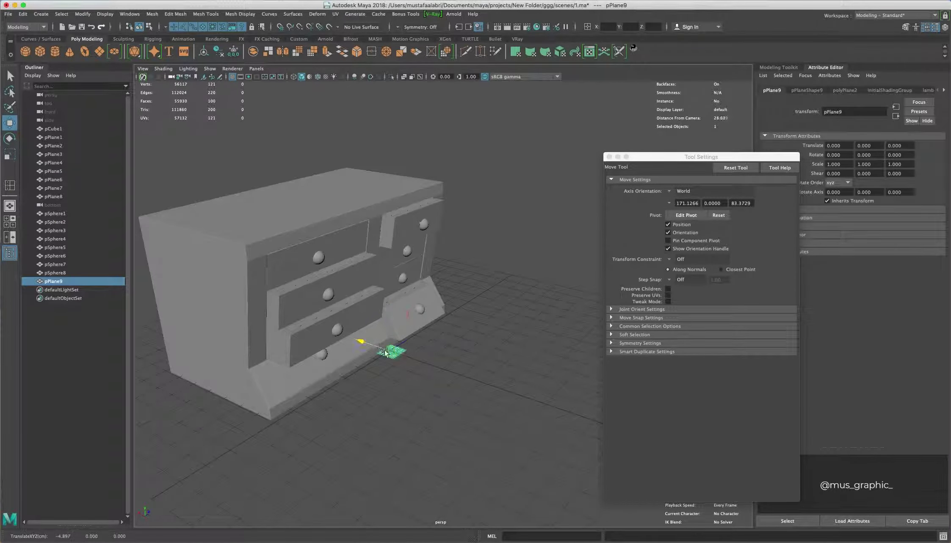
Scale up the new plane for the chair seat.
alt+drag(472, 327, 424, 339)
key(r)
scroll(423, 338, up, 3)
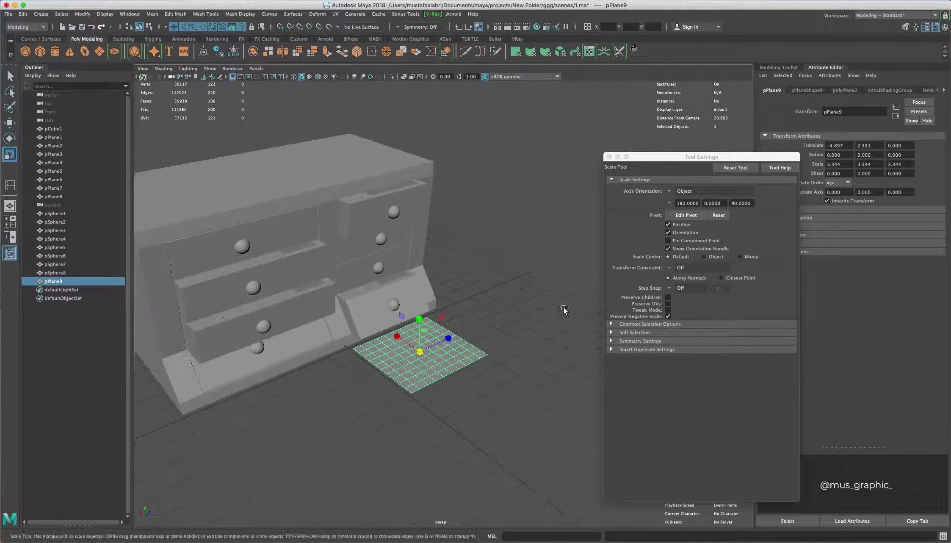
click(845, 90)
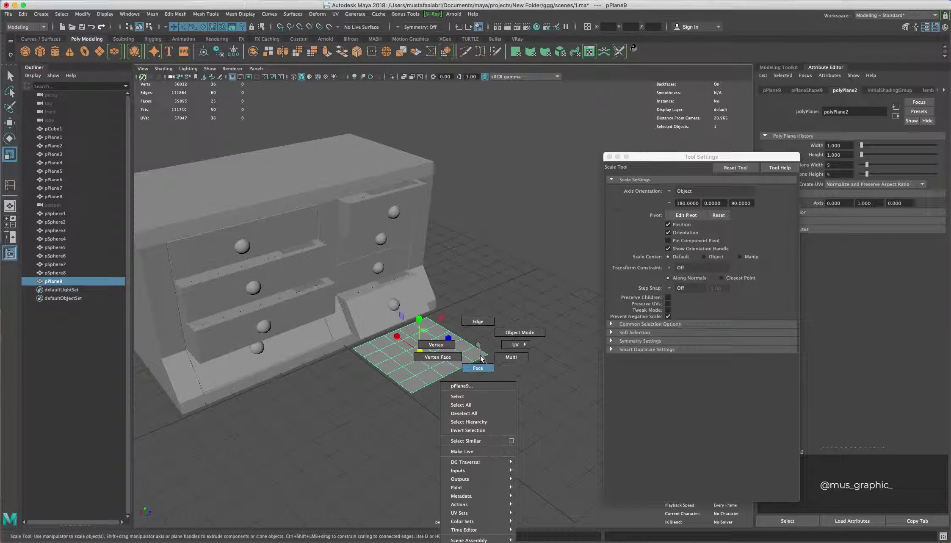
scroll(423, 360, up, 3)
Extrude one edge of the plane upward into a backrest.
key(q)
right_click(479, 389)
click(480, 389)
right_click(503, 381)
click(499, 405)
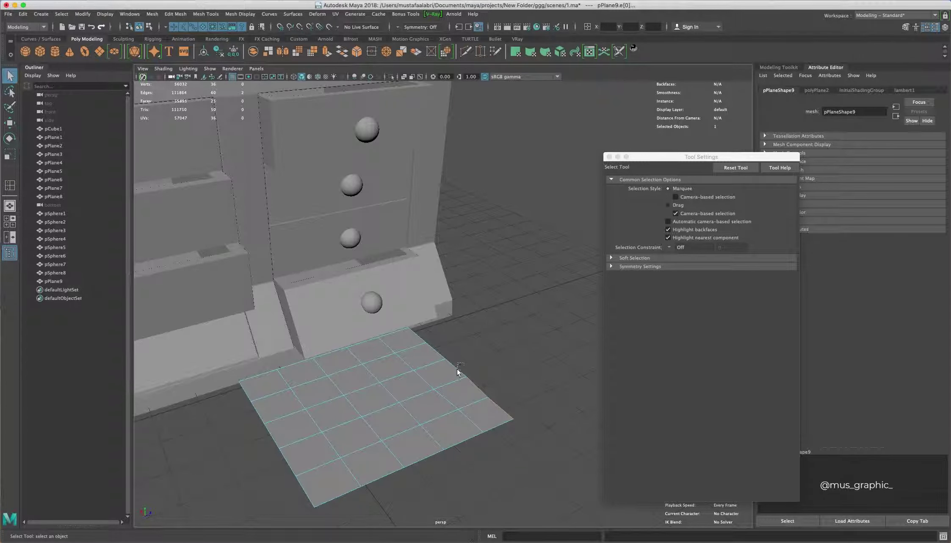
click(328, 54)
mouse_move(466, 347)
mouse_down()
mouse_move(502, 255)
mouse_move(483, 250)
mouse_up()
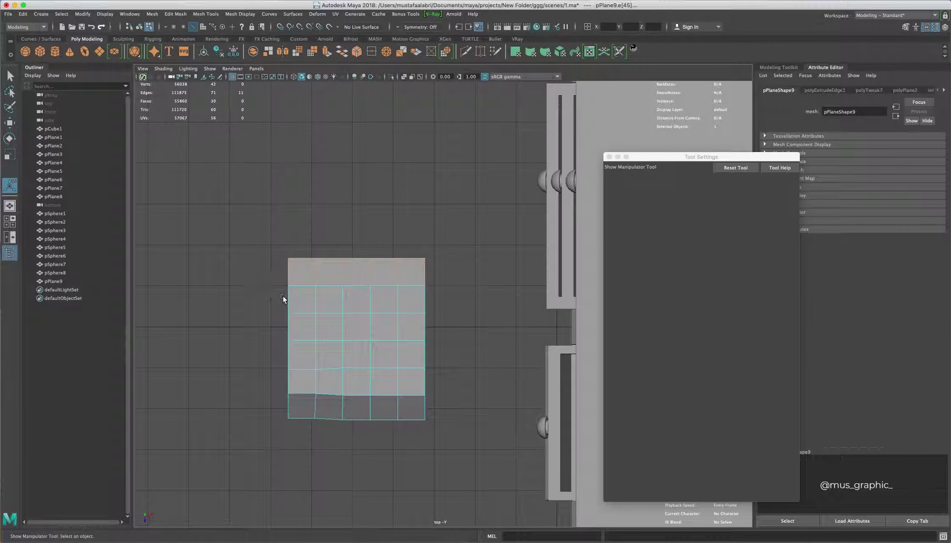
Narrow the backrest's top edge and select its six top-row vertices.
key(r)
middle_drag(400, 273, 379, 273)
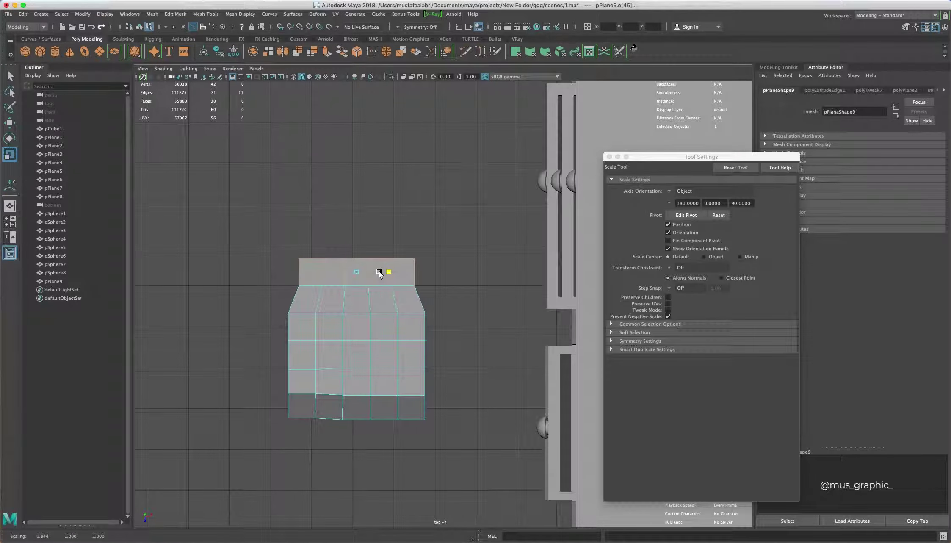
key(F9)
drag(292, 250, 436, 271)
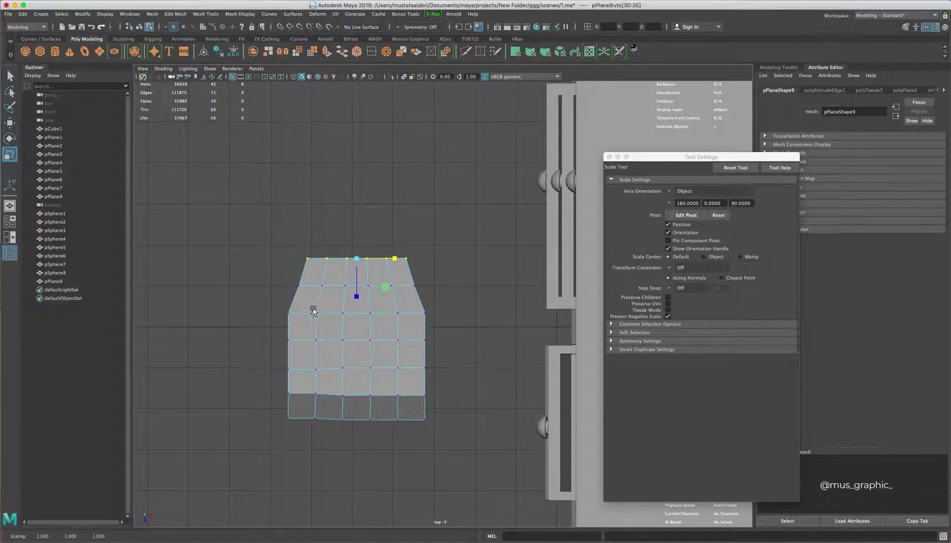
key(space)
scroll(466, 330, up, 3)
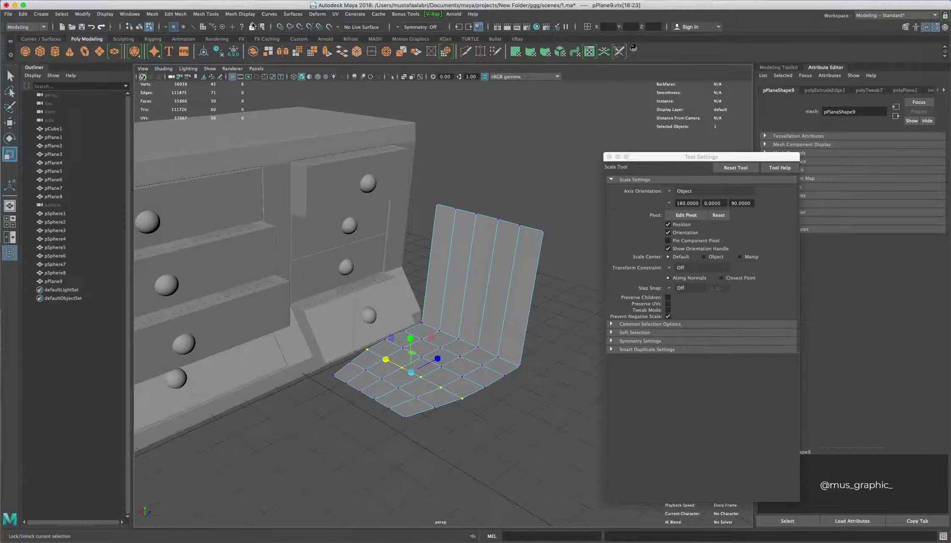
Insert two edge loops on the backrest and delete two faces to cut holes.
click(205, 14)
click(221, 72)
click(517, 242)
key(q)
key(F11)
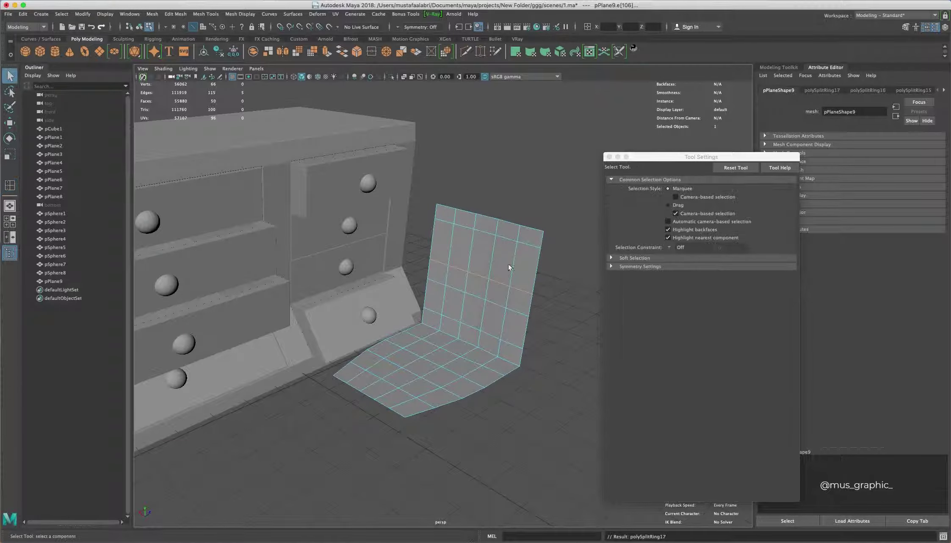
shift+click(451, 278)
key(Delete)
Scale the vertices around the holes, then extrude the shell for thickness and smooth it.
click(492, 264)
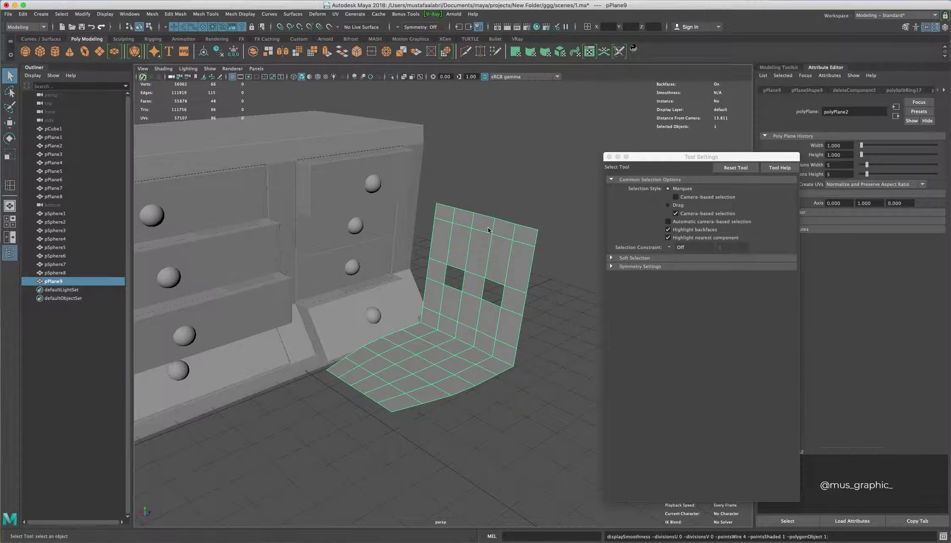
key(F9)
key(r)
drag(476, 235, 521, 253)
key(F8)
click(476, 337)
key(ctrl+e)
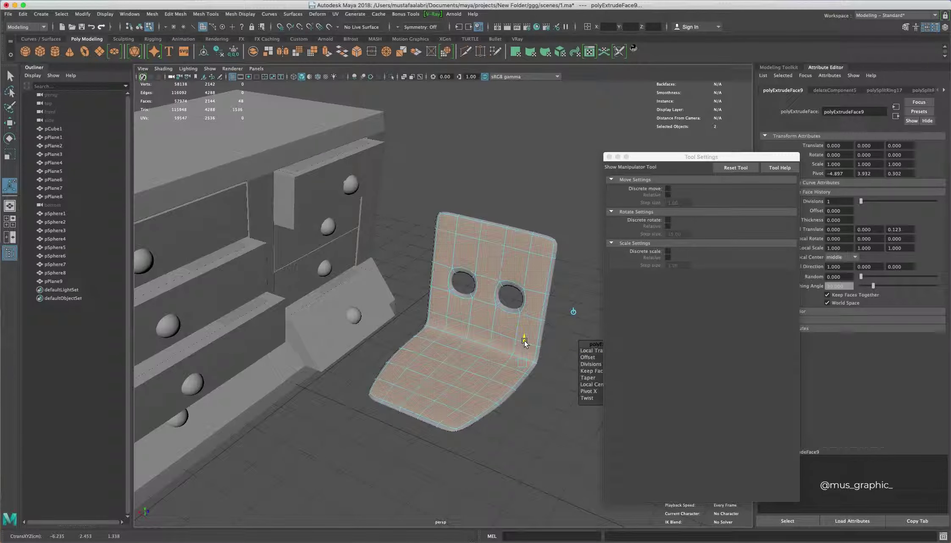
Move the chair shell up into place beside the dresser.
alt+drag(342, 408, 463, 269)
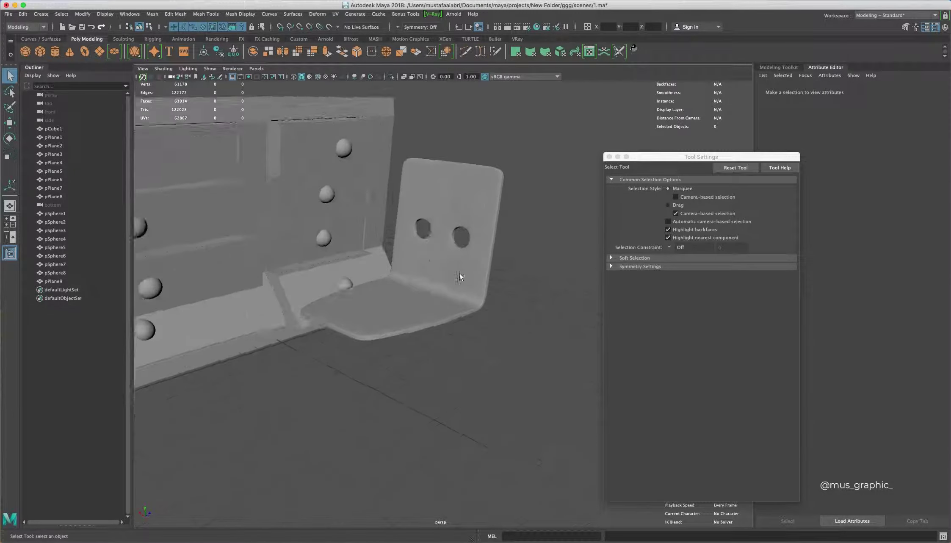
key(F8)
key(q)
mouse_move(425, 318)
mouse_down()
mouse_move(380, 313)
mouse_move(402, 269)
mouse_up()
key(4)
key(w)
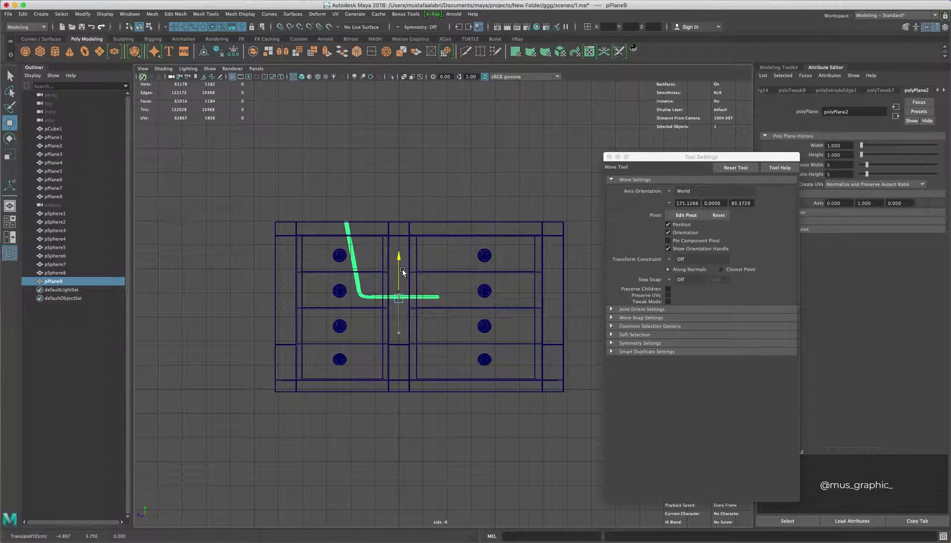
key(space)
key(5)
mouse_move(342, 275)
alt+mouse_down()
mouse_move(392, 325)
mouse_move(451, 254)
mouse_move(425, 241)
alt+mouse_up()
click(426, 241)
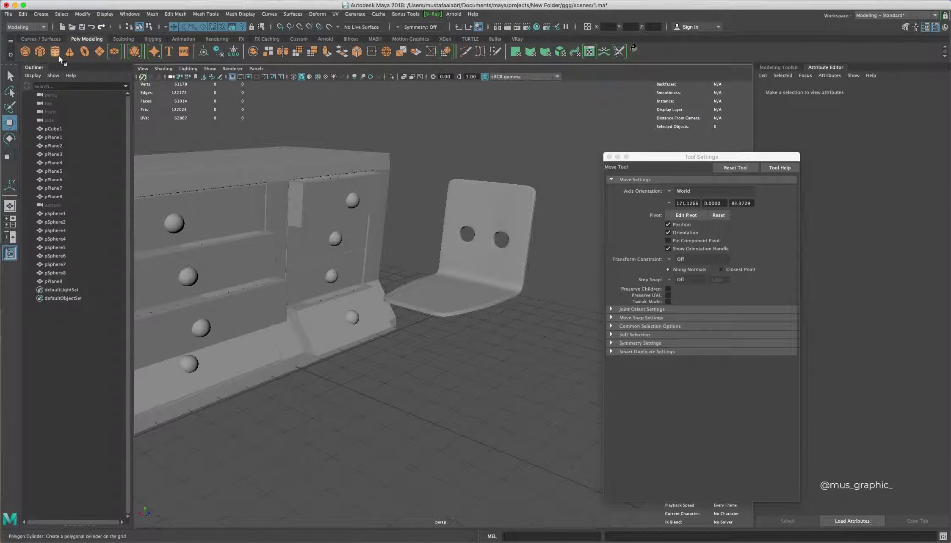
click(487, 262)
Create a small polygon cylinder as a chair foot and move it left.
key(ctrl+1)
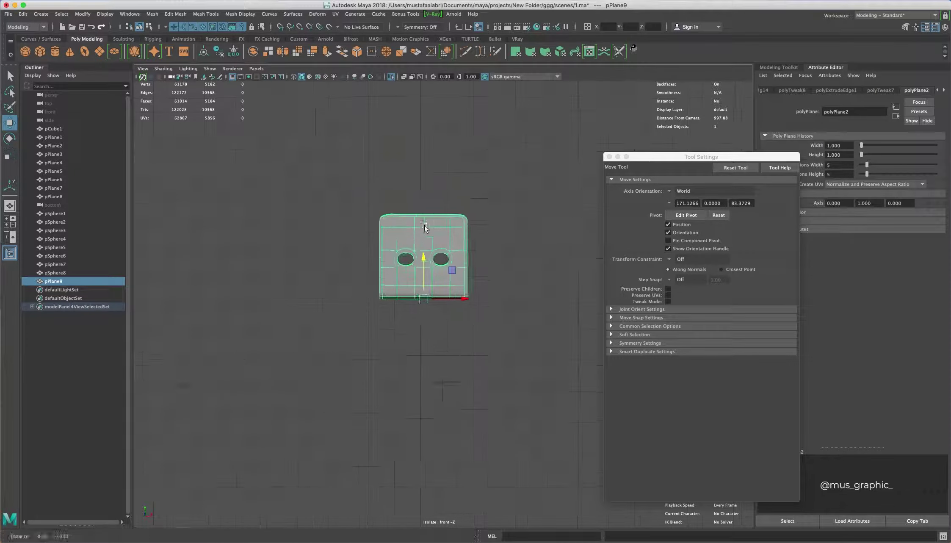
click(292, 226)
click(60, 56)
key(r)
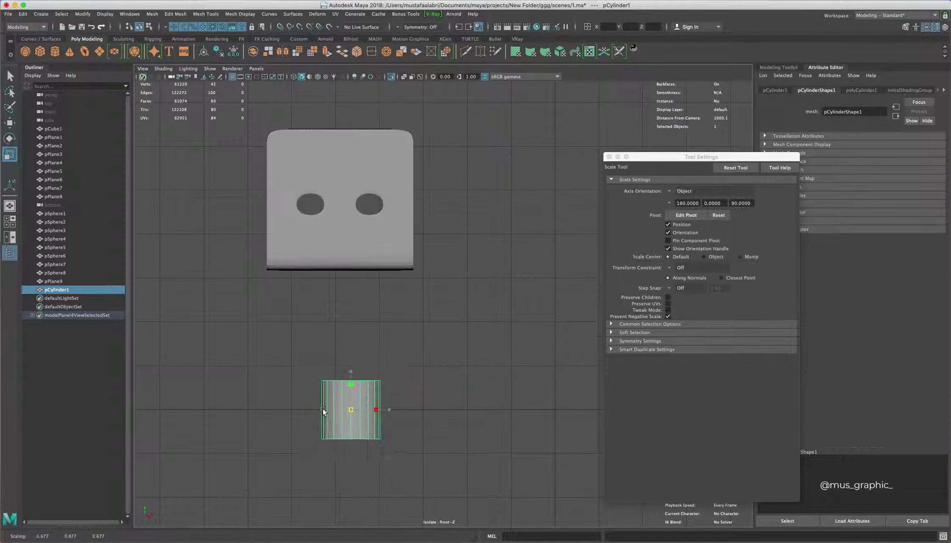
drag(476, 410, 439, 407)
key(w)
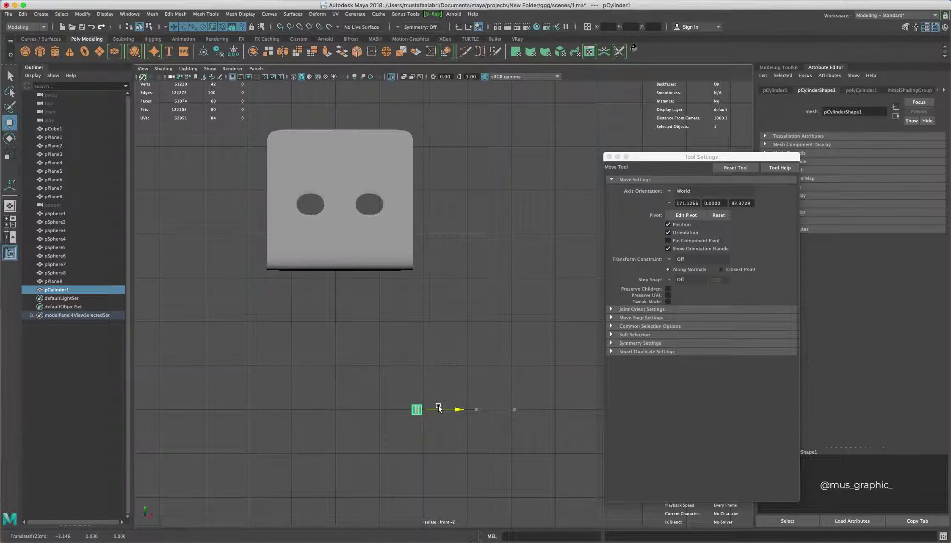
alt+middle_drag(414, 378, 462, 369)
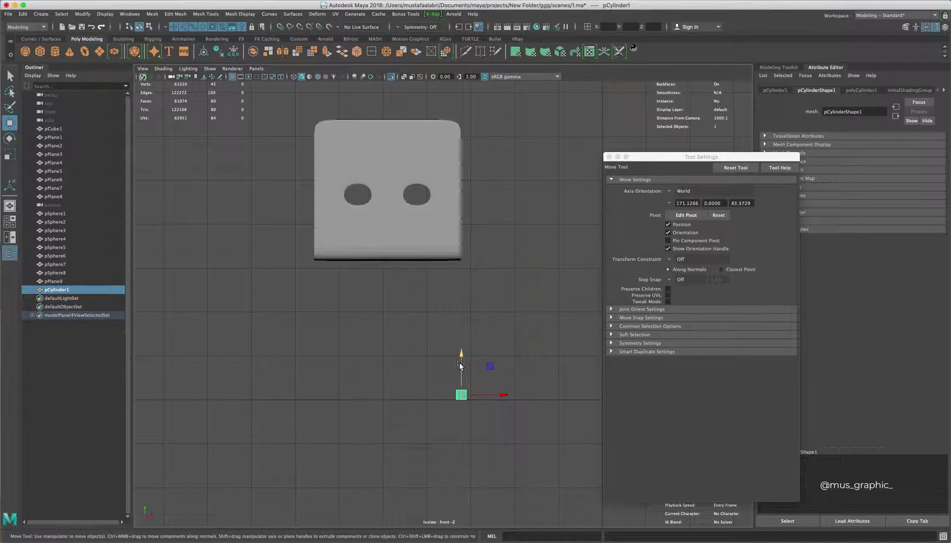
Duplicate the cylinder into a second foot and a third piece under the seat, rotating it.
click(862, 90)
shift+drag(474, 407, 328, 408)
mouse_move(315, 373)
shift+mouse_down()
mouse_move(315, 254)
mouse_move(407, 270)
shift+mouse_up()
key(e)
click(847, 155)
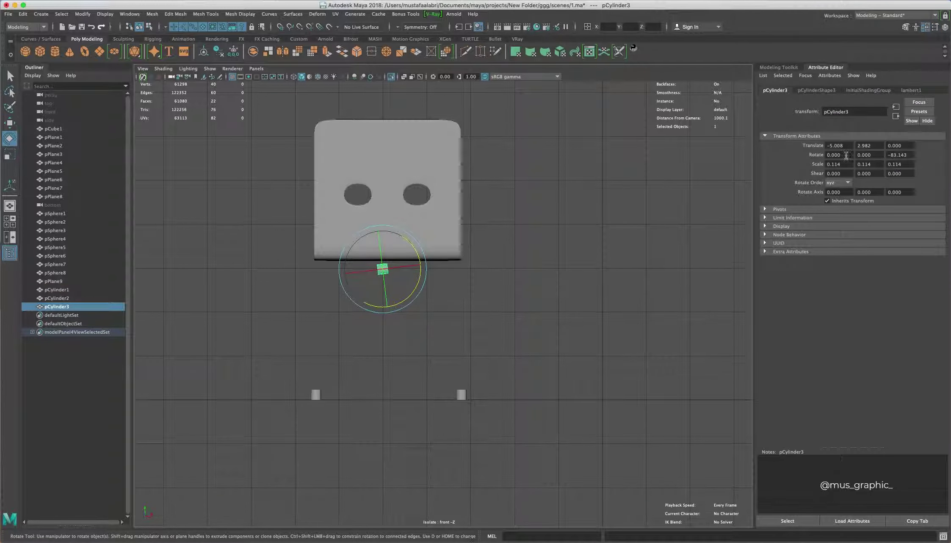
Extrude the horizontal cylinder's end faces to lengthen it into a tube.
right_drag(382, 270, 403, 288)
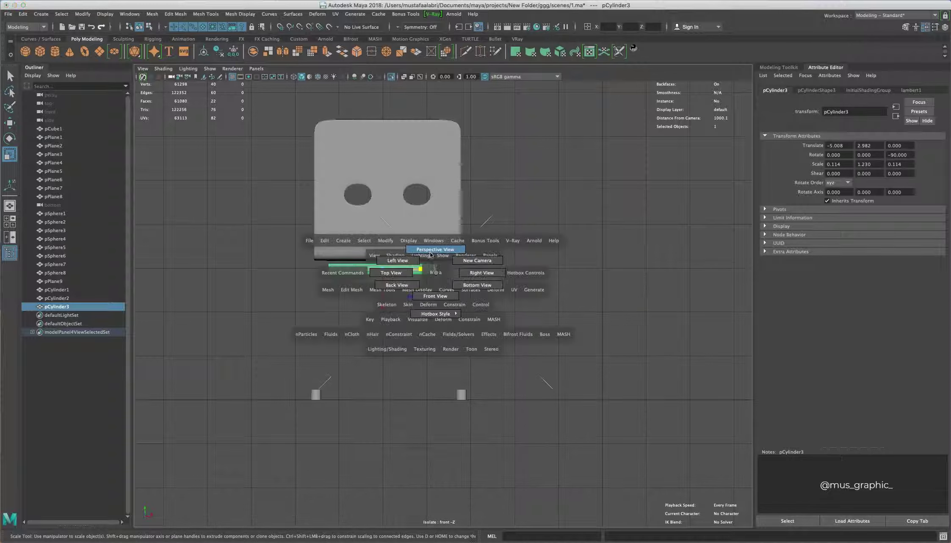
alt+drag(457, 274, 466, 250)
click(506, 256)
alt+drag(507, 277, 466, 244)
key(ctrl+e)
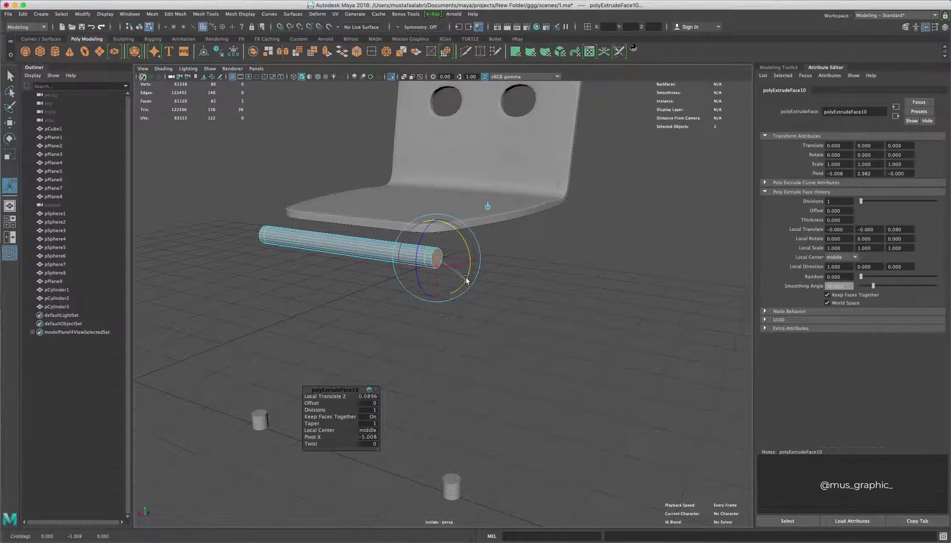
Adjust the vertices at the tube's left end in the front view.
key(F9)
drag(371, 246, 370, 288)
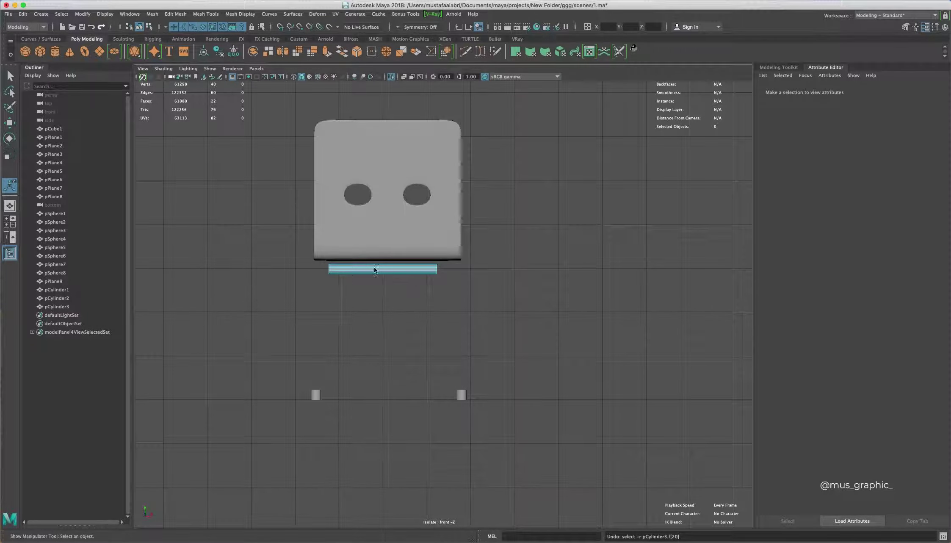
drag(320, 256, 337, 282)
key(w)
key(space)
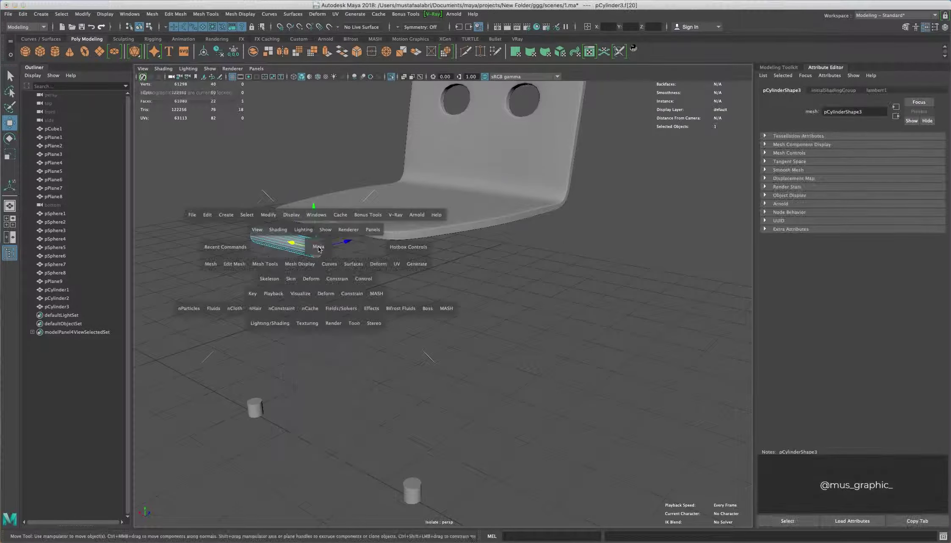
Extrude the tube's right end face twice and pull the extrusion down toward the right foot.
key(ctrl+F11)
alt+drag(439, 268, 465, 271)
key(space)
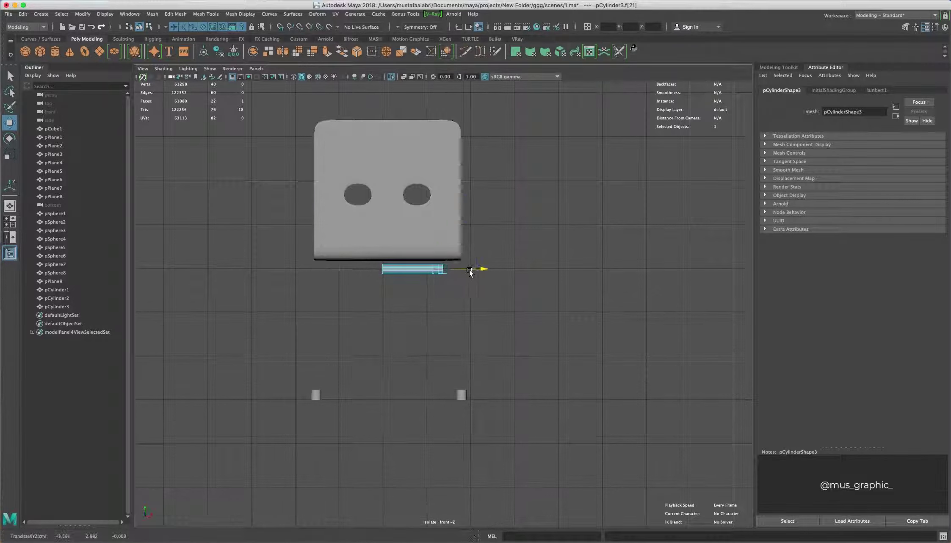
scroll(474, 245, up, 3)
key(ctrl+e)
key(w)
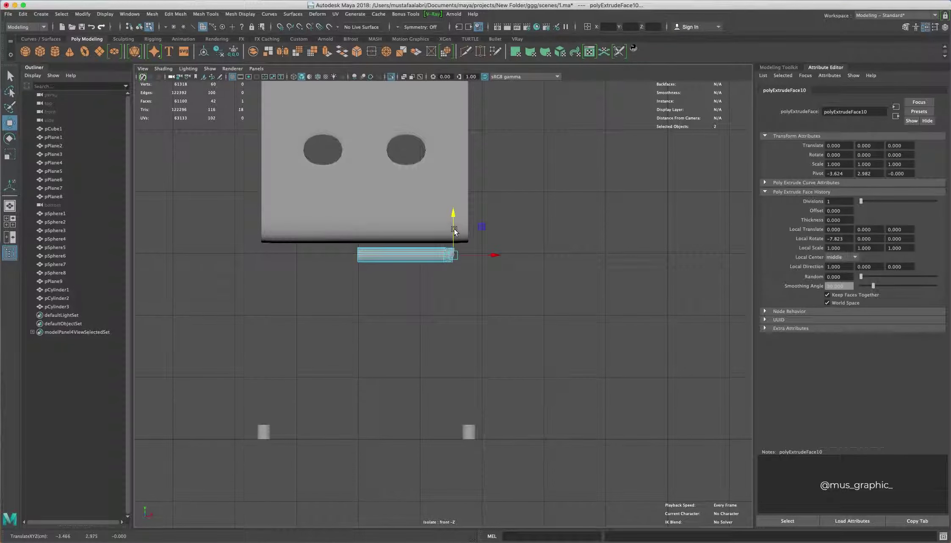
key(ctrl+e)
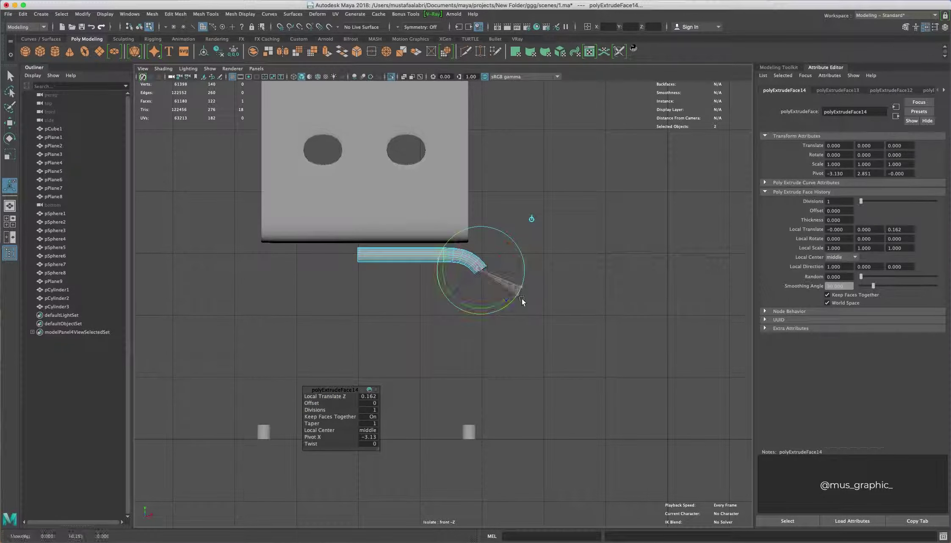
middle_drag(506, 413, 513, 470)
Shift the tube's vertical section left by moving its vertices.
click(455, 428)
click(486, 432)
key(F9)
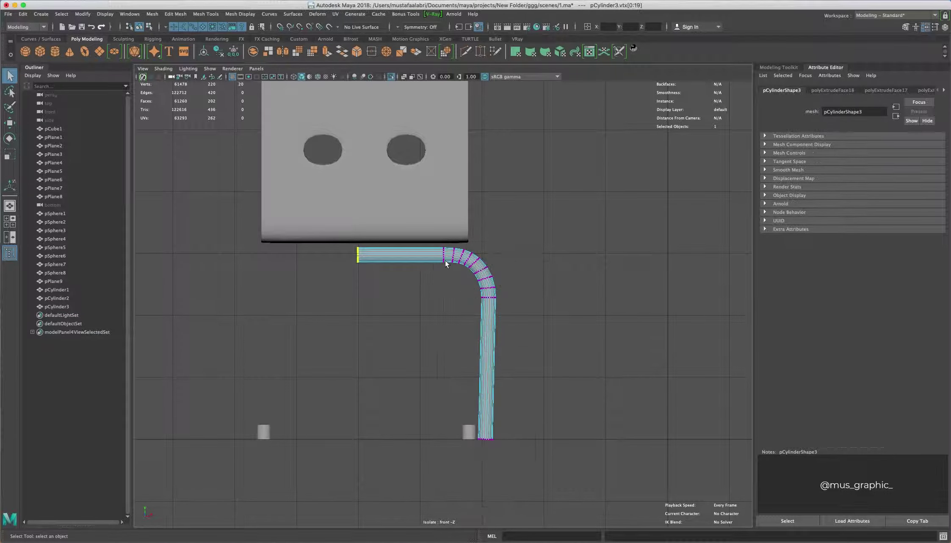
key(ctrl+shift+i)
key(w)
drag(504, 345, 479, 345)
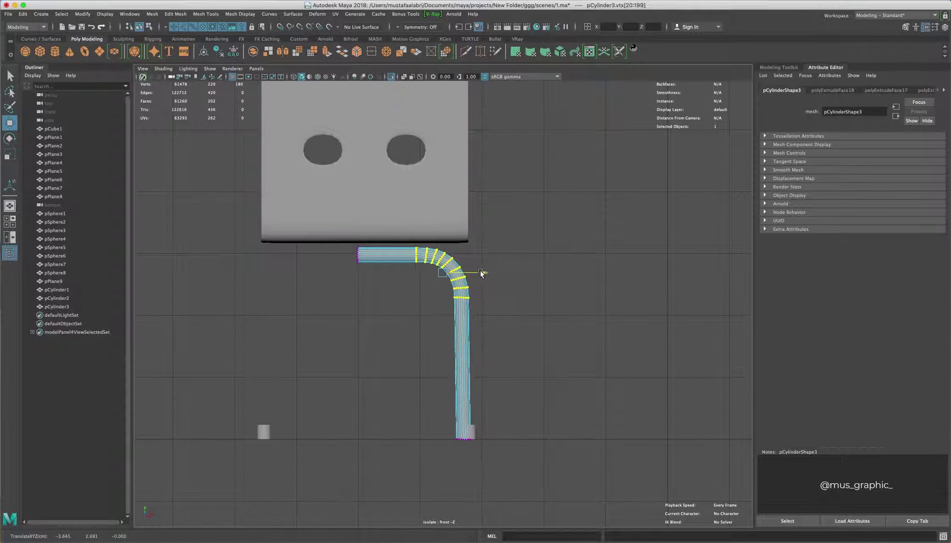
Reposition the bend and leg vertices so the leg lines up over the right foot.
mouse_move(454, 265)
alt+mouse_down()
mouse_move(525, 301)
mouse_move(423, 305)
alt+mouse_up()
click(326, 289)
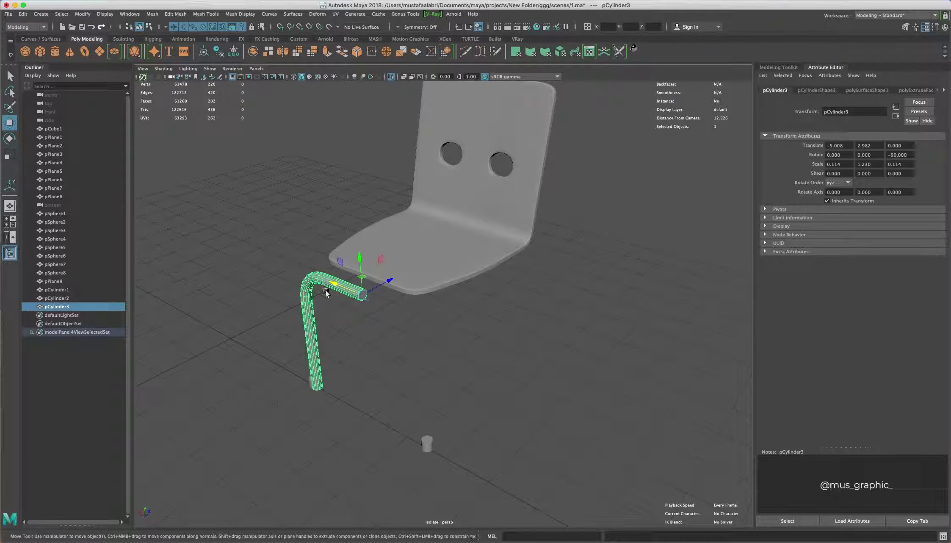
key(r)
key(space)
right_drag(405, 275, 364, 271)
drag(428, 244, 351, 282)
key(w)
drag(407, 263, 376, 234)
drag(436, 301, 482, 303)
right_drag(458, 284, 498, 272)
right_click(457, 284)
Mirror the bent tube to create the opposite chair leg.
click(398, 237)
click(442, 250)
click(149, 16)
click(237, 123)
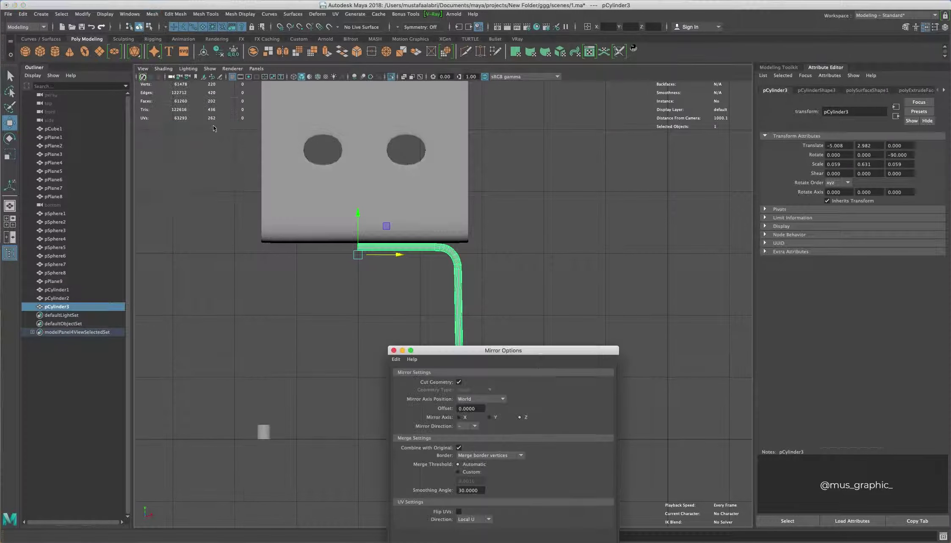
click(567, 423)
key(t)
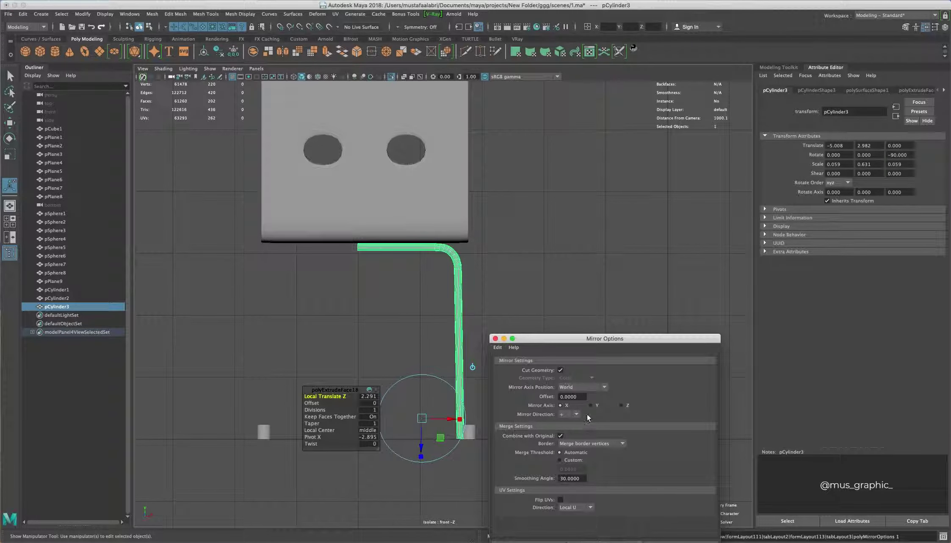
click(530, 541)
Rotate the mirrored tube to run left and select the vertices at the tube join.
click(447, 237)
click(461, 268)
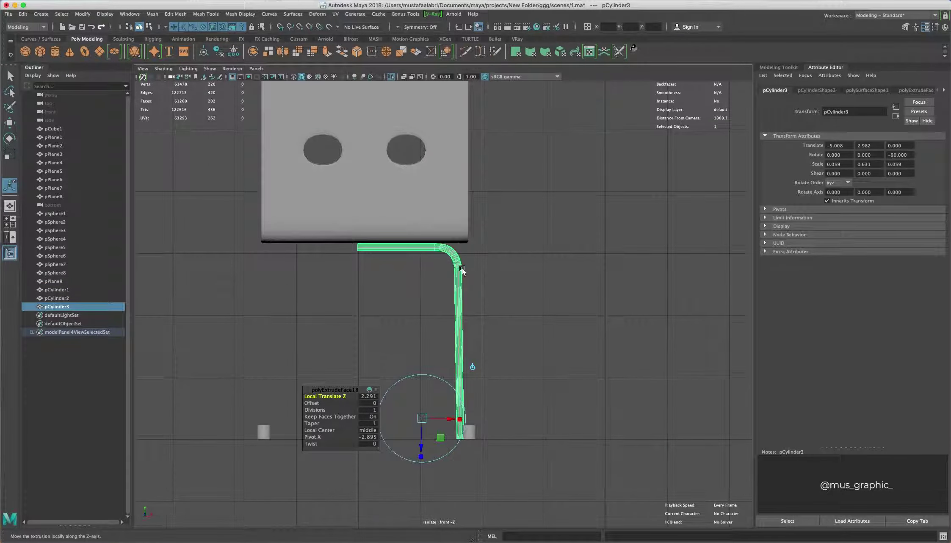
key(e)
drag(381, 254, 383, 229)
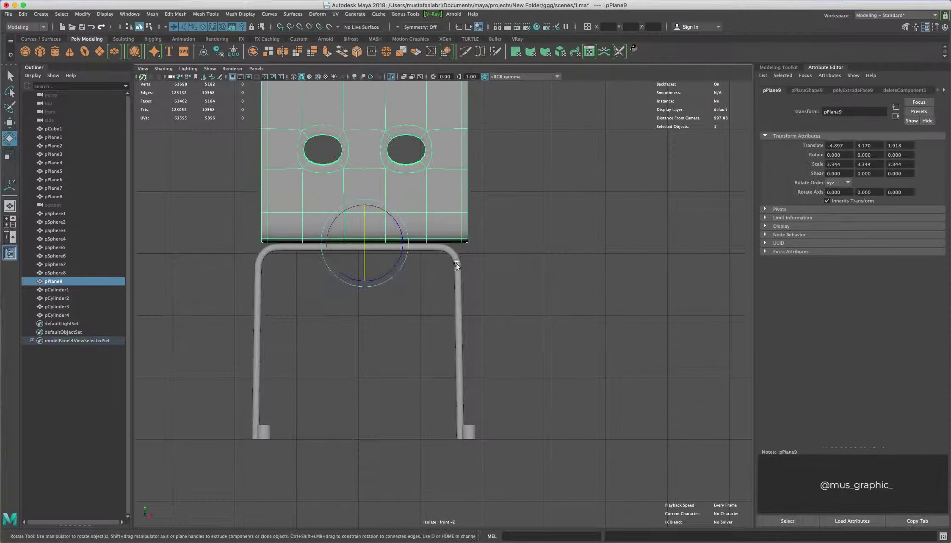
shift+click(444, 247)
scroll(410, 259, up, 3)
scroll(410, 259, up, 3)
key(F9)
drag(448, 275, 474, 313)
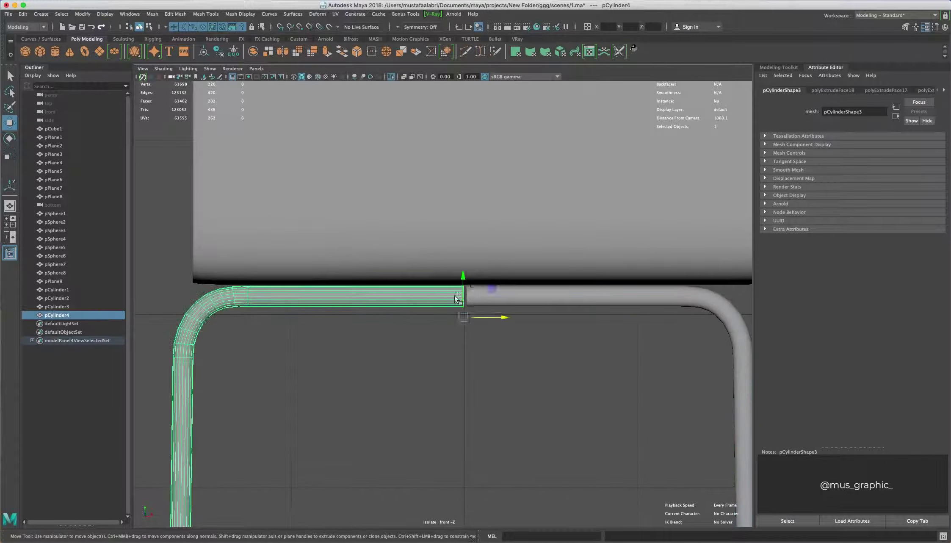
key(w)
Isolate the two tube pieces and merge them into one mesh.
key(F8)
click(392, 78)
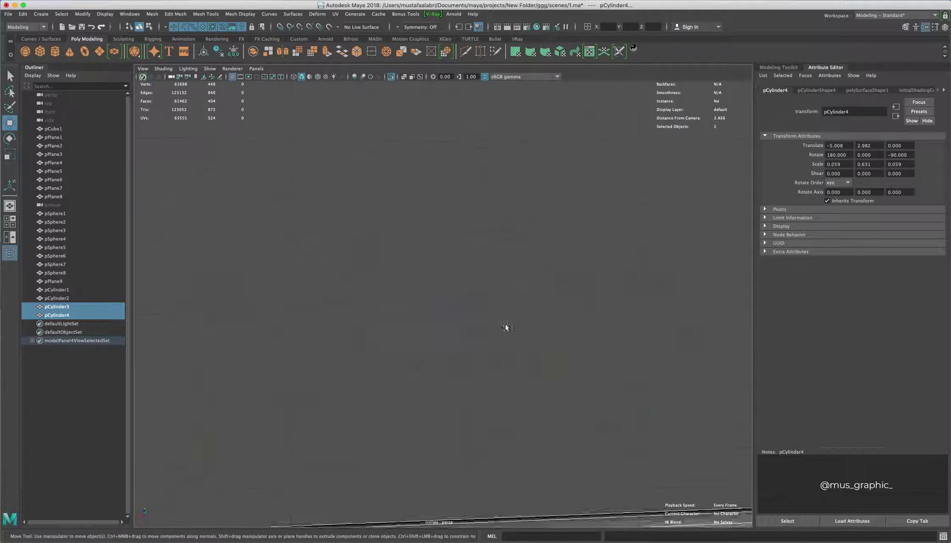
key(f)
alt+drag(381, 254, 423, 263)
click(398, 318)
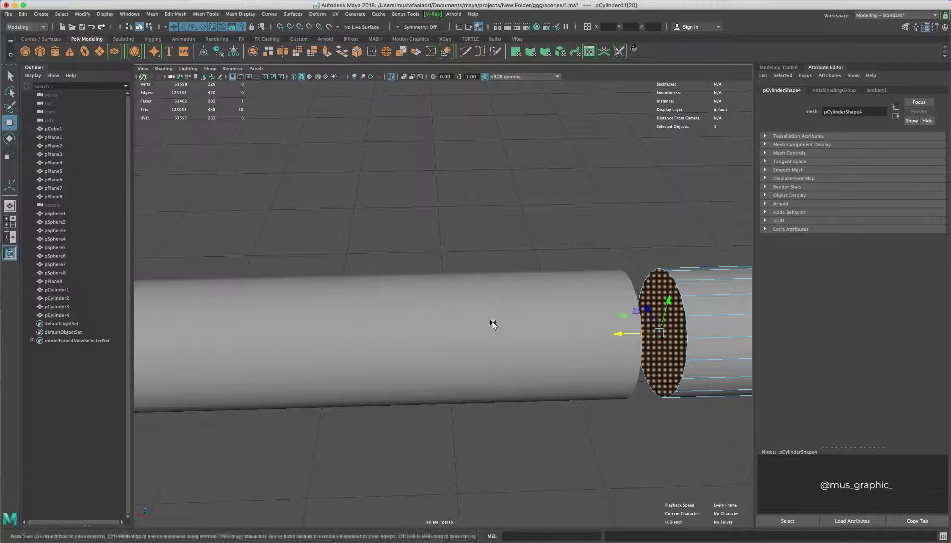
click(152, 14)
click(183, 48)
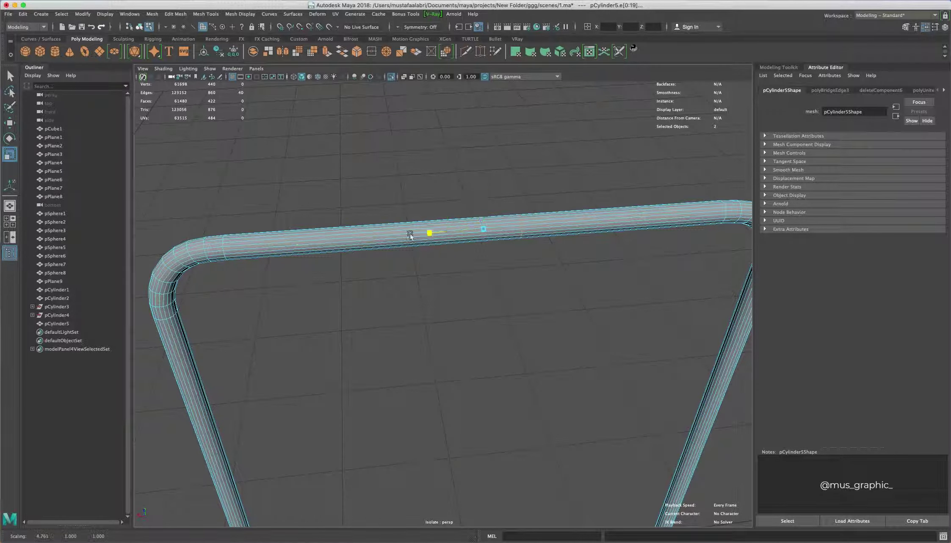
right_drag(443, 236, 422, 177)
click(502, 241)
key(ctrl+1)
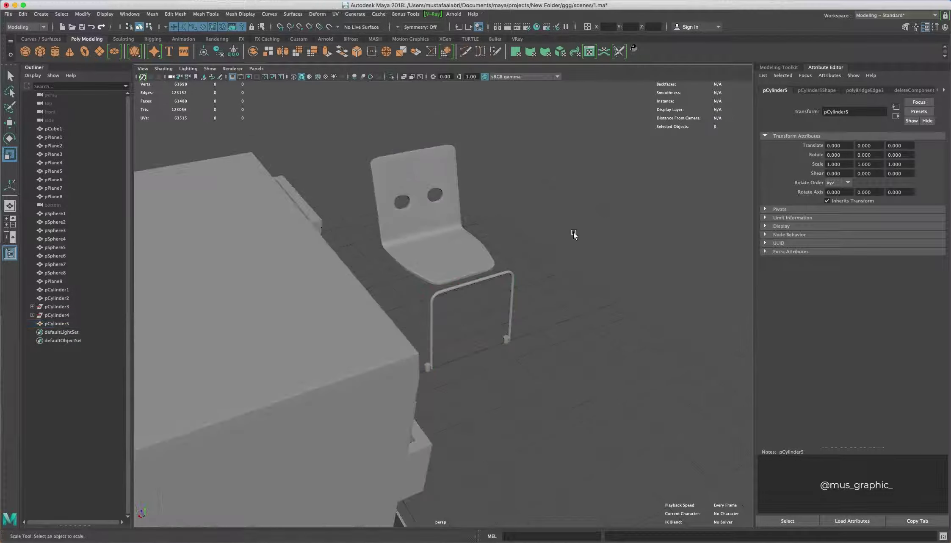
Move the tube frame under the seat and scale the legs outward.
click(511, 296)
key(w)
drag(382, 276, 406, 275)
alt+drag(466, 254, 466, 257)
right_drag(482, 224, 379, 215)
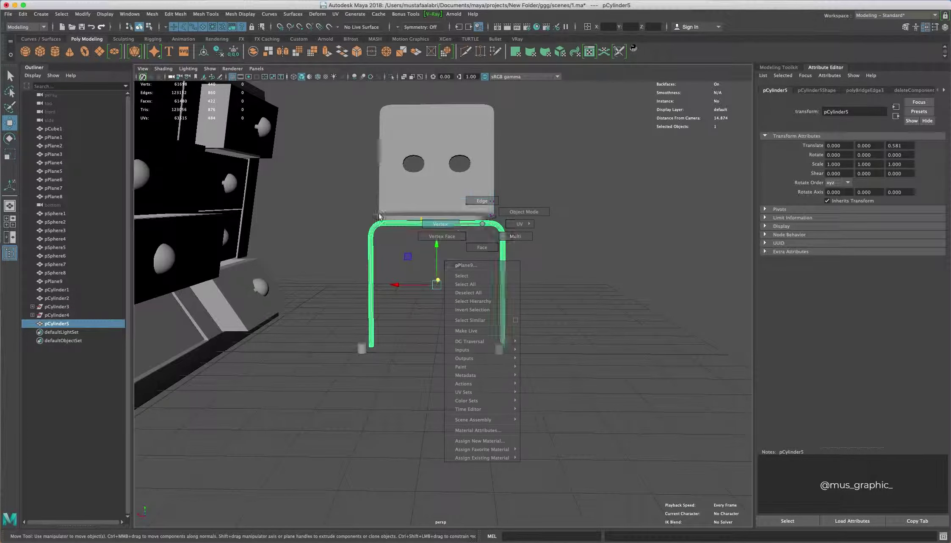
key(r)
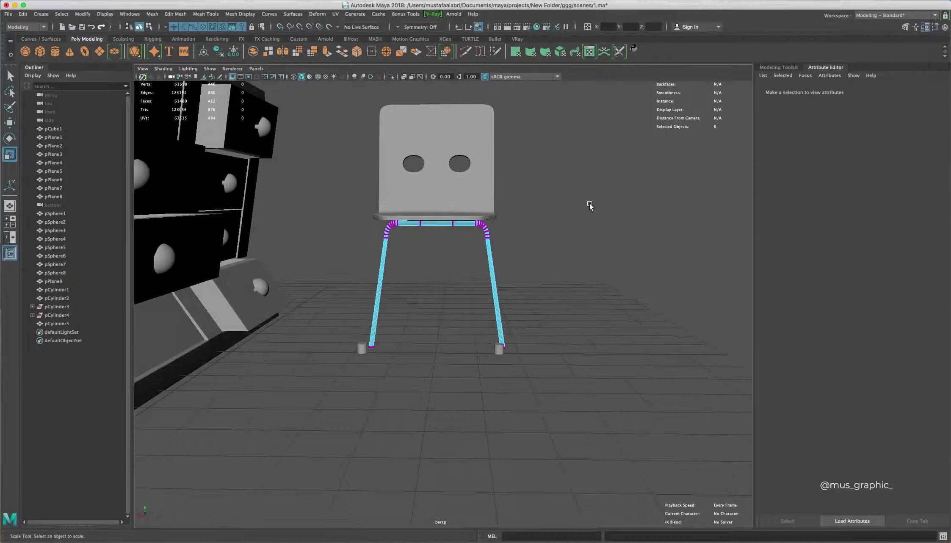
alt+drag(590, 206, 422, 284)
Place the foot cap cylinder under the leg end and adjust its cylinder settings.
click(423, 284)
key(space)
key(w)
drag(416, 368, 386, 414)
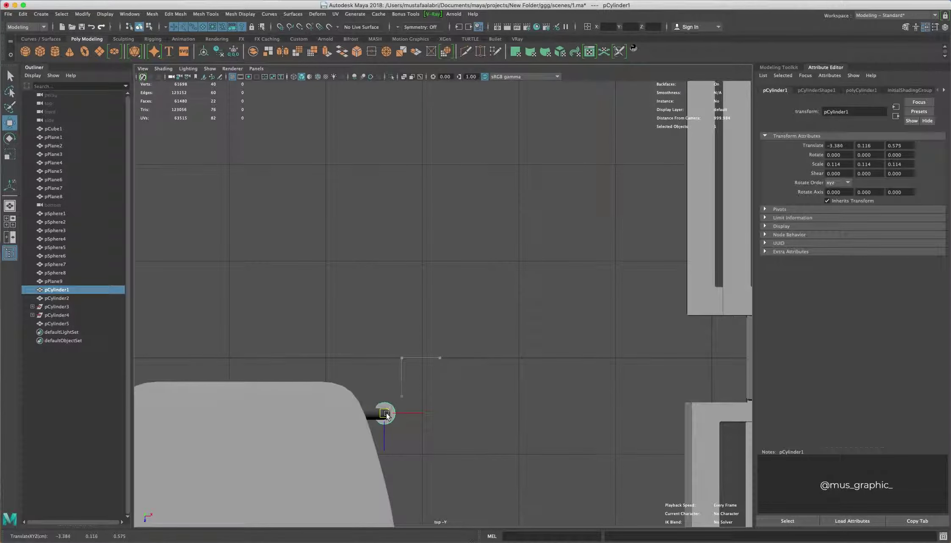
key(space)
click(442, 395)
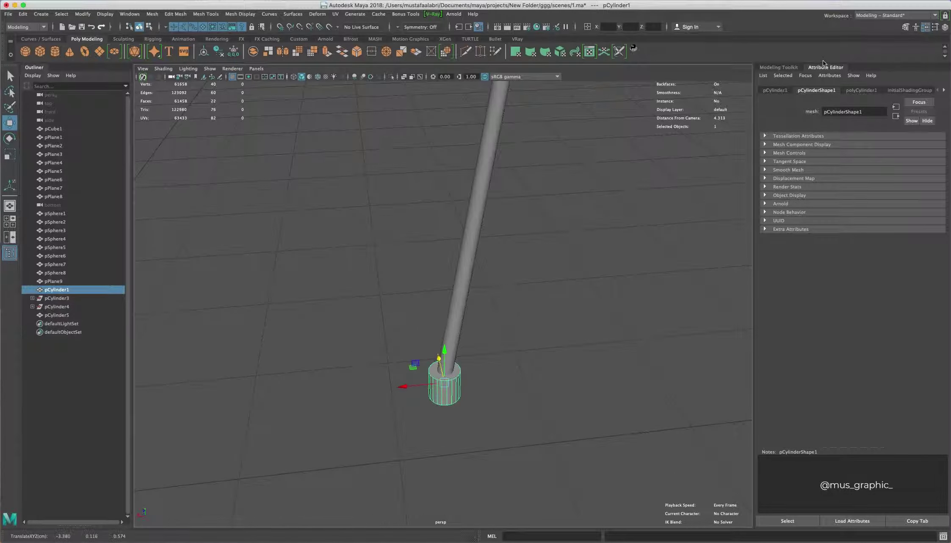
click(861, 90)
click(569, 261)
scroll(568, 261, down, 5)
click(468, 339)
Scale the foot cap to fit the leg and move it onto the leg end.
key(r)
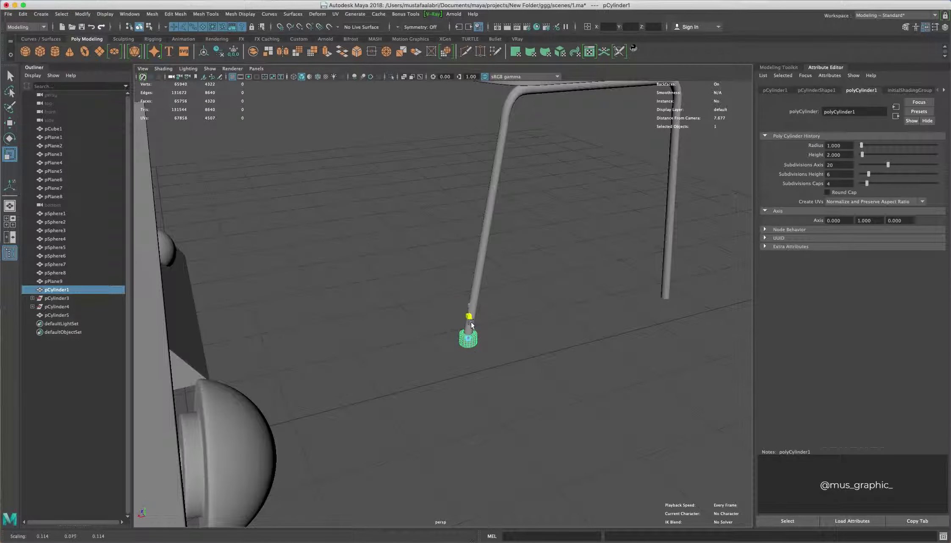
alt+drag(471, 325, 479, 345)
key(f)
key(w)
mouse_move(441, 385)
alt+mouse_down()
mouse_move(472, 312)
mouse_move(435, 323)
mouse_move(471, 365)
mouse_move(659, 298)
alt+mouse_up()
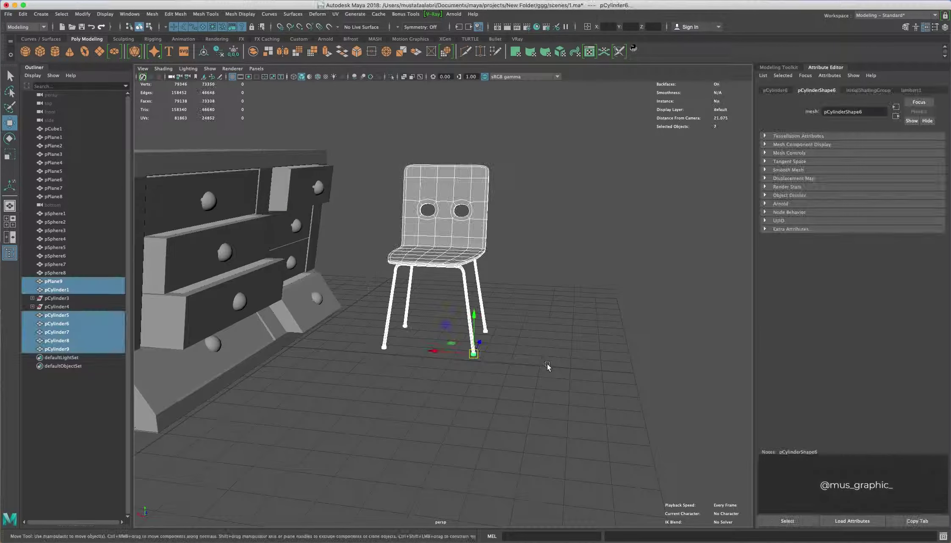
Group the chair parts and move and turn the chair beside the dresser.
key(ctrl+g)
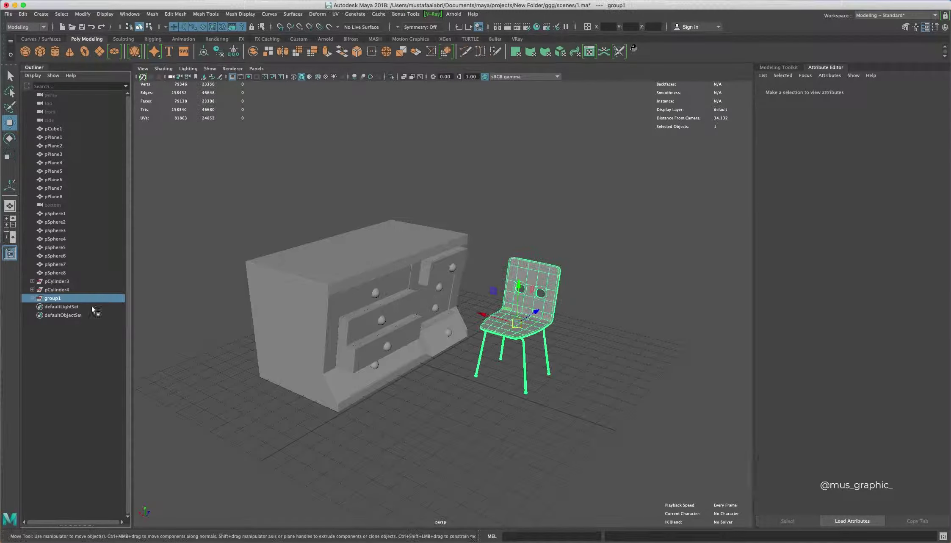
drag(514, 347, 506, 307)
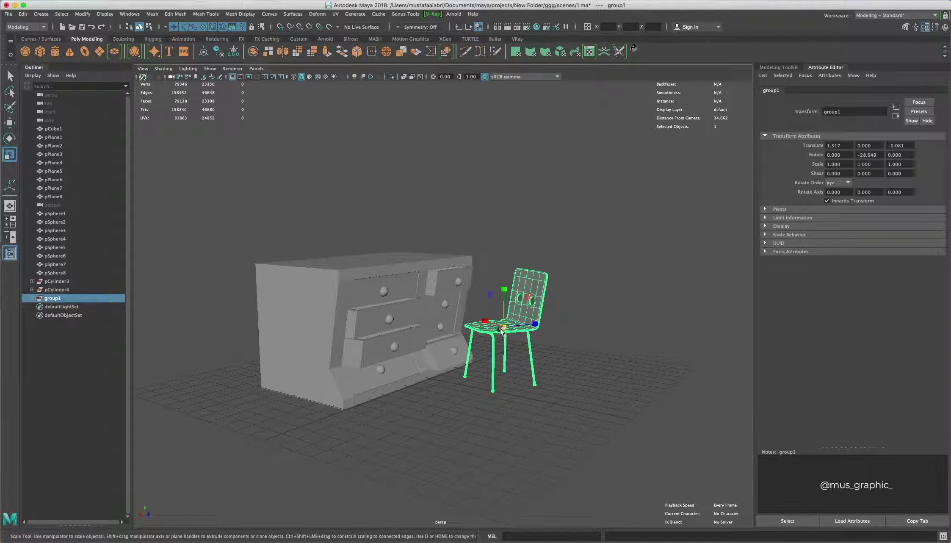
key(space)
drag(500, 332, 500, 364)
key(w)
click(518, 254)
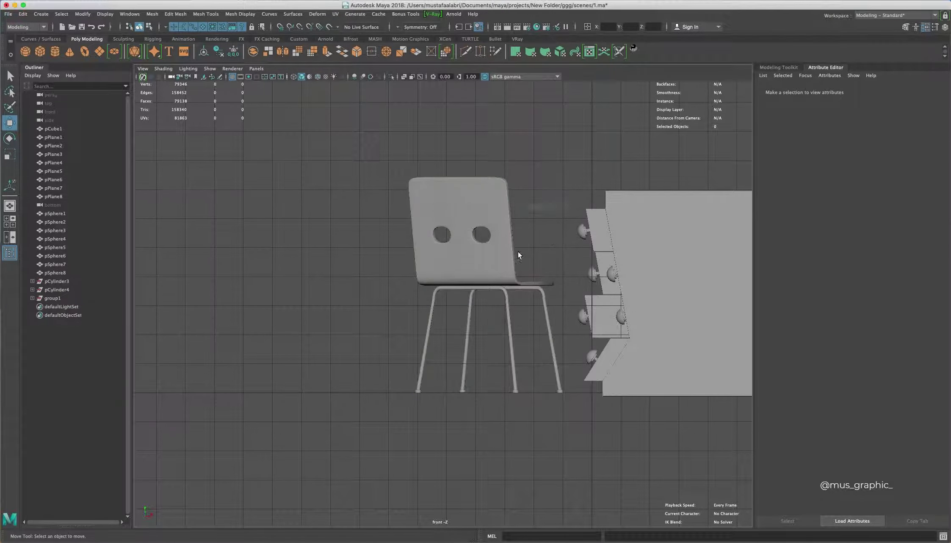
key(space)
drag(518, 251, 472, 307)
Create a polygon plane and scale it into a large floor under the furniture.
click(99, 52)
mouse_move(430, 383)
mouse_down()
mouse_move(720, 396)
mouse_move(650, 344)
mouse_up()
key(r)
right_drag(650, 344, 649, 372)
click(648, 372)
alt+drag(648, 372, 659, 394)
right_click(658, 394)
key(q)
right_click(662, 396)
click(666, 400)
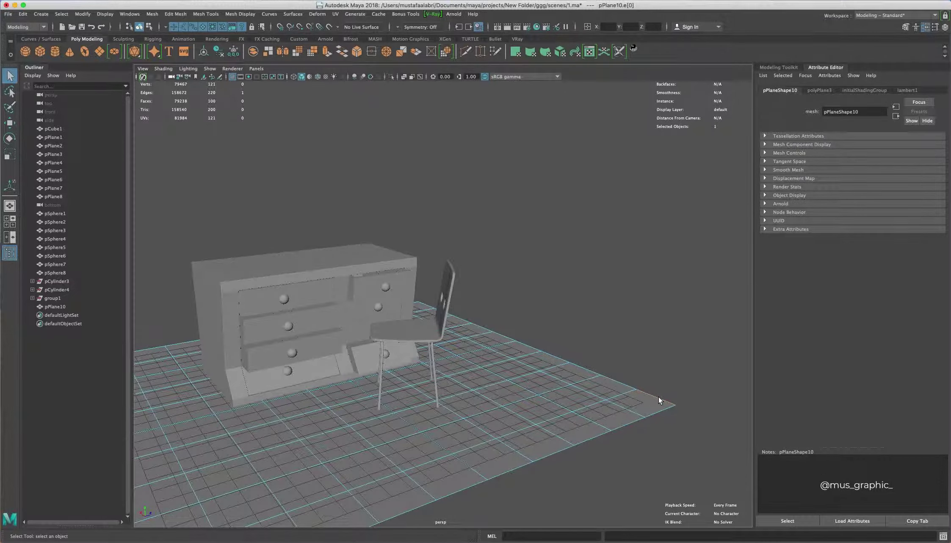
Extrude the floor's outer border edges upward into tall walls.
right_drag(564, 396, 562, 408)
key(space)
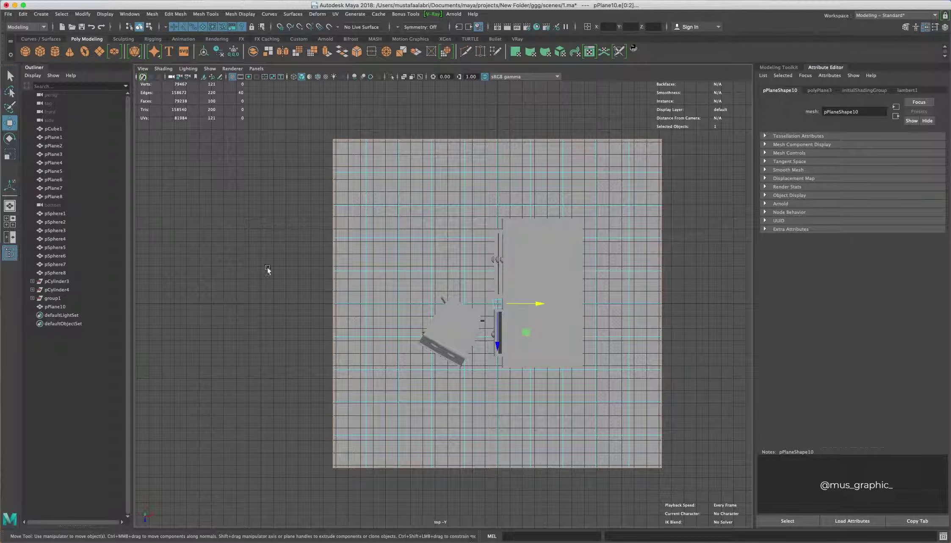
key(space)
alt+drag(537, 398, 551, 394)
key(ctrl+e)
mouse_move(628, 364)
mouse_down()
mouse_move(633, 255)
mouse_move(615, 29)
mouse_up()
key(F8)
key(space)
mouse_move(606, 424)
alt+mouse_down()
mouse_move(424, 276)
mouse_move(420, 208)
alt+mouse_up()
Insert an edge loop across the room's wall mesh.
key(w)
key(4)
scroll(419, 191, up, 2)
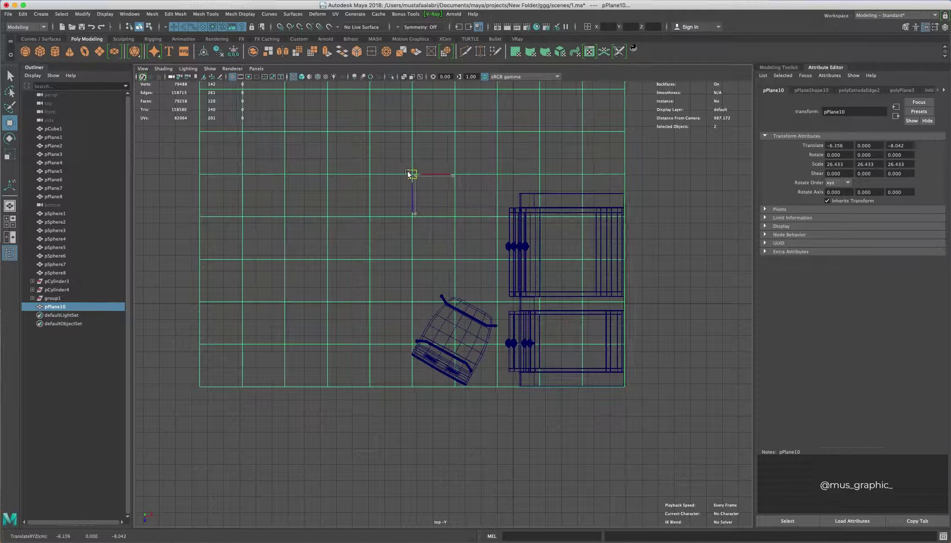
key(space)
drag(403, 157, 555, 197)
key(5)
click(206, 14)
click(220, 74)
click(583, 427)
key(f)
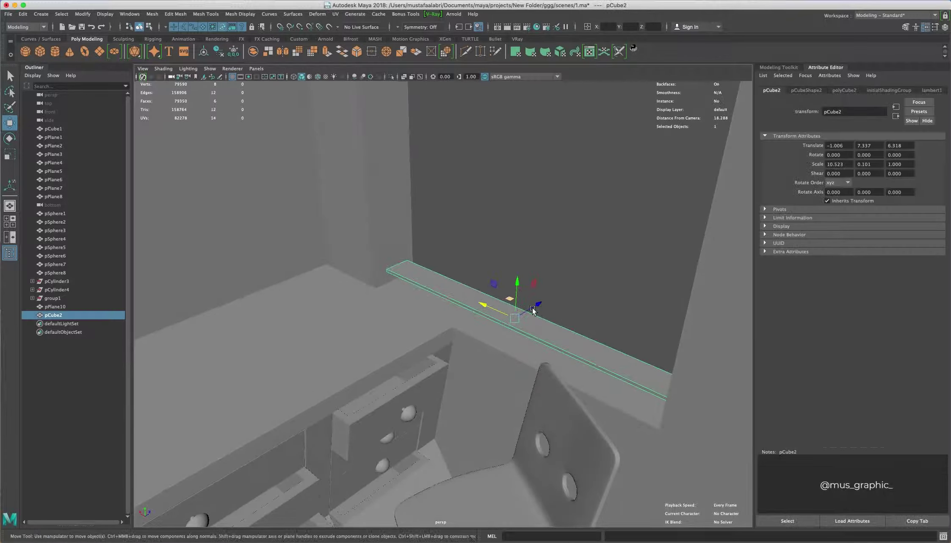
Duplicate the wall board into a stack of blind slats and raise the top slat.
click(905, 27)
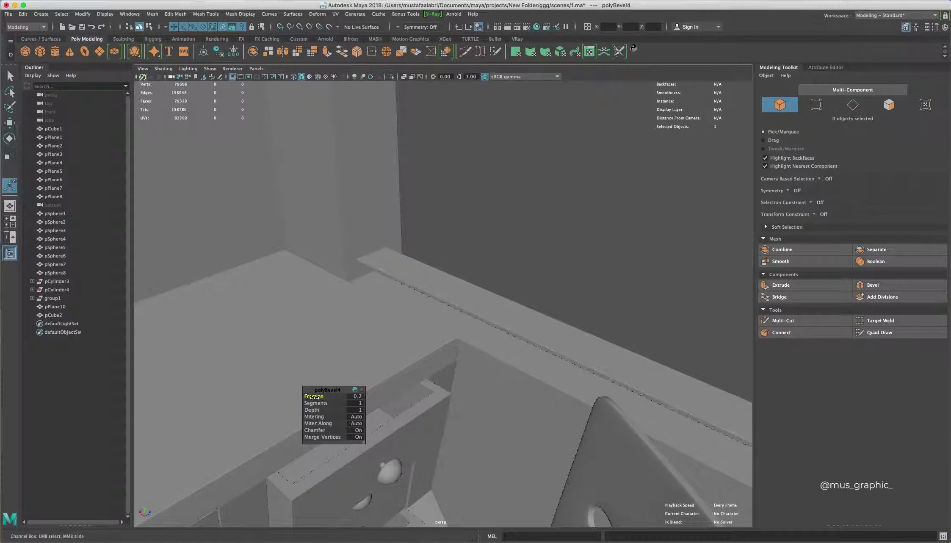
key(w)
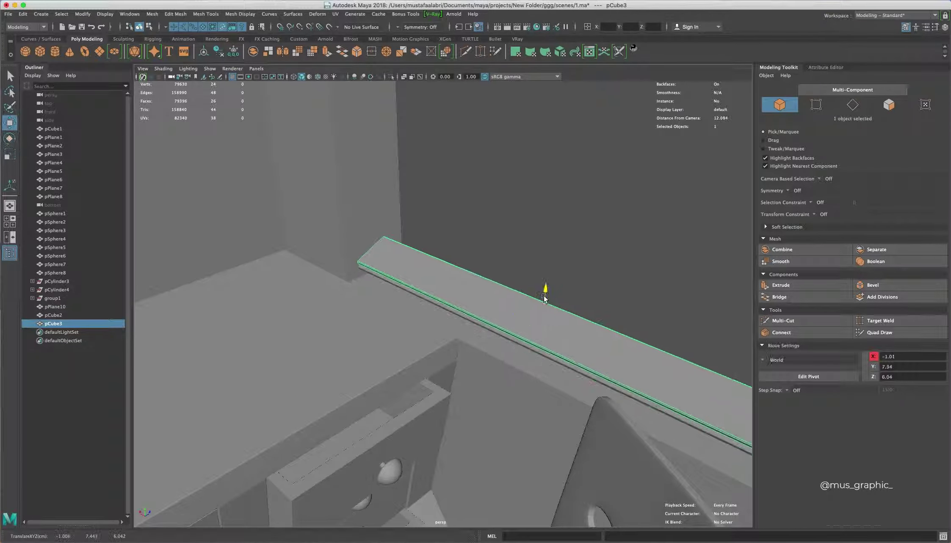
key(shift+d)
key(shift+d)
key(shift+d)
scroll(546, 292, down, 5)
key(shift+d)
key(shift+d)
key(shift+d)
alt+drag(555, 290, 564, 278)
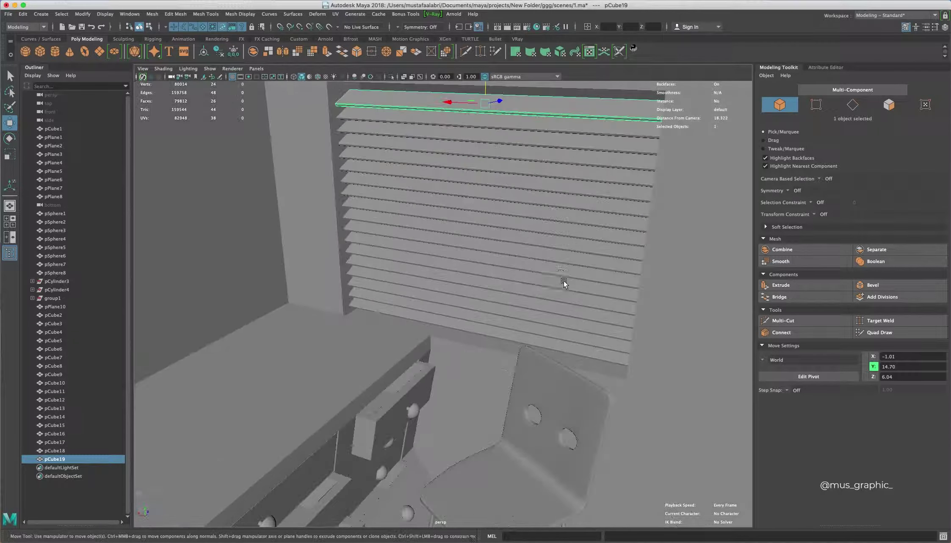
scroll(518, 289, up, 3)
mouse_move(441, 113)
mouse_down()
mouse_move(443, 105)
mouse_move(448, 220)
mouse_up()
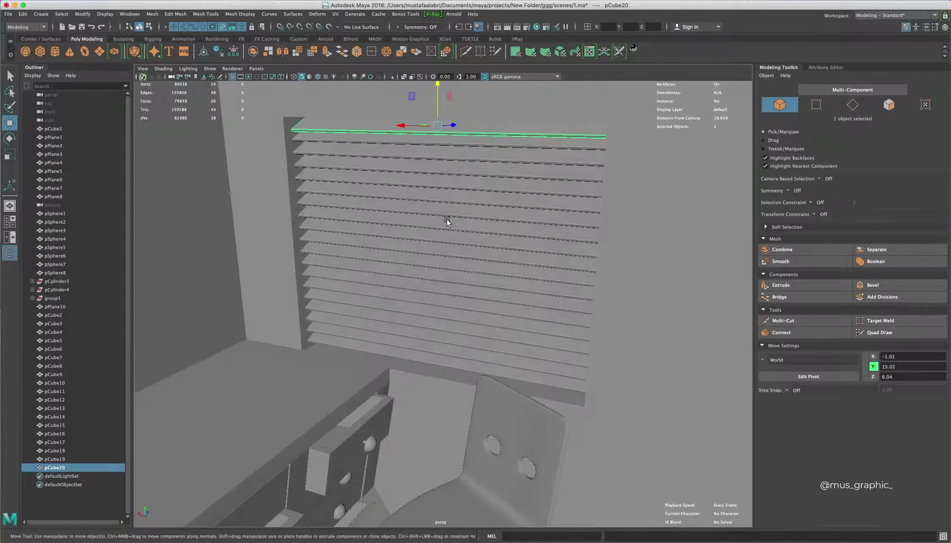
Add a cylinder and scale it into a thin vertical cord rod.
click(55, 51)
scroll(465, 296, up, 5)
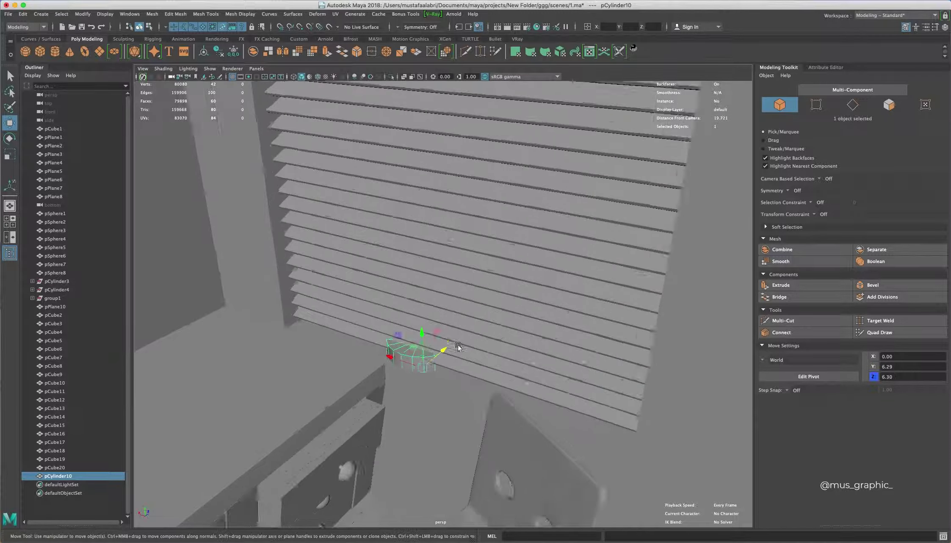
key(r)
mouse_move(415, 212)
alt+mouse_down()
mouse_move(387, 348)
mouse_move(469, 441)
alt+mouse_up()
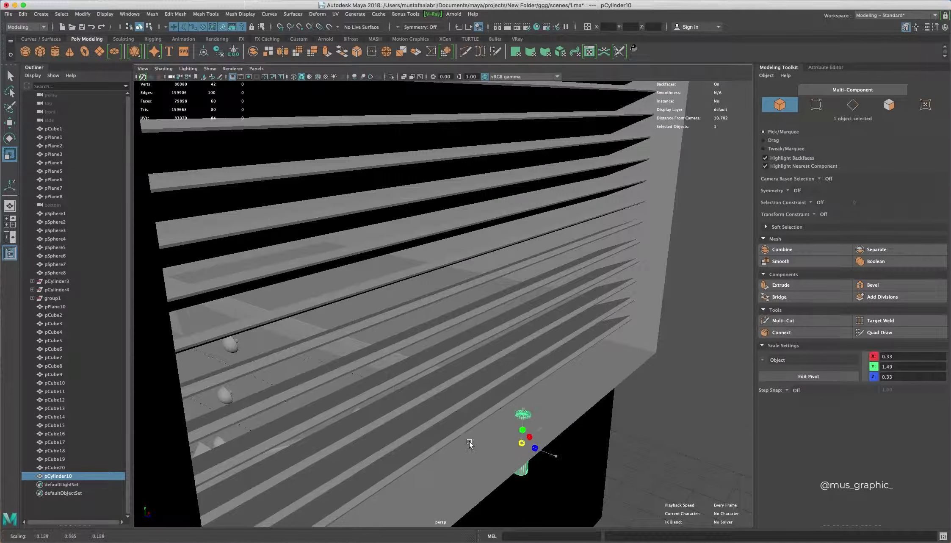
alt+drag(527, 360, 530, 406)
key(r)
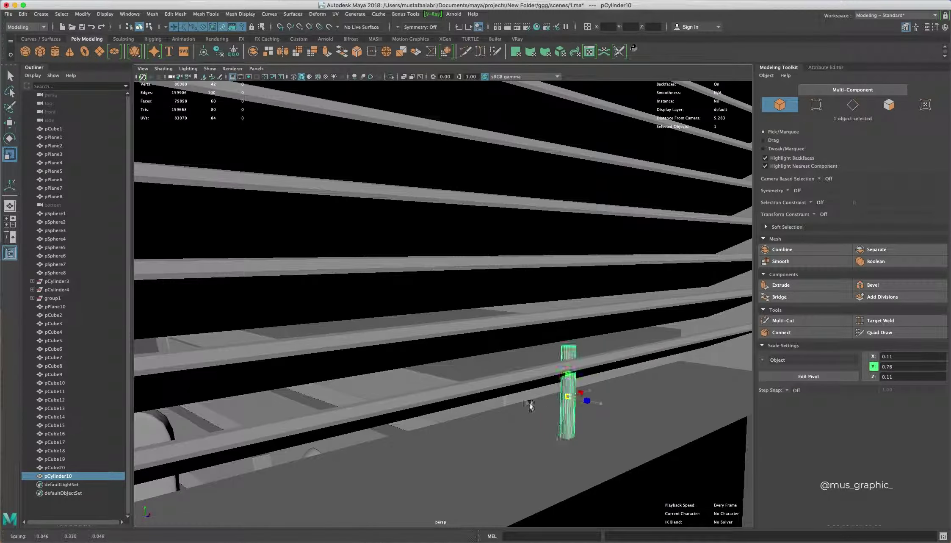
Stretch the rod's top vertices up so the cord reaches the top slat.
key(F9)
drag(552, 345, 587, 368)
key(w)
scroll(481, 328, down, 5)
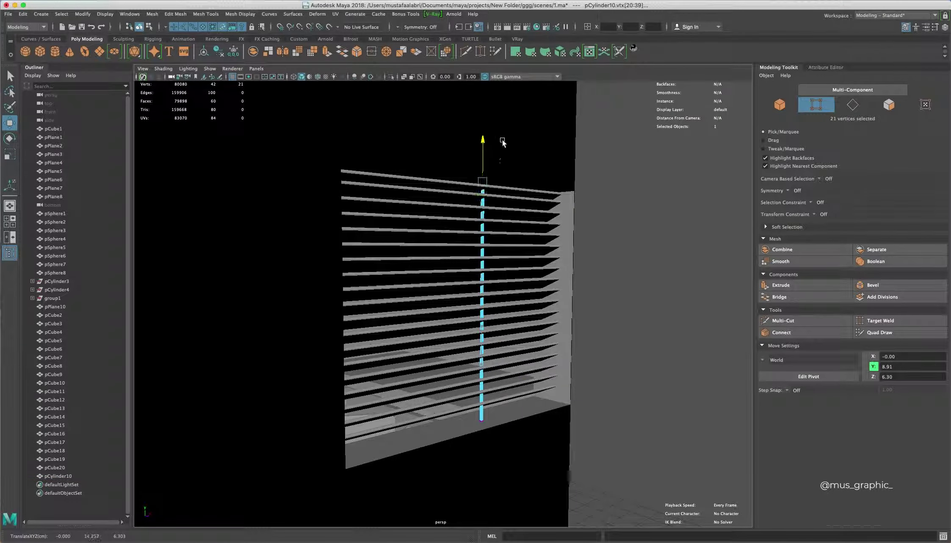
alt+drag(502, 143, 424, 237)
right_drag(424, 237, 424, 200)
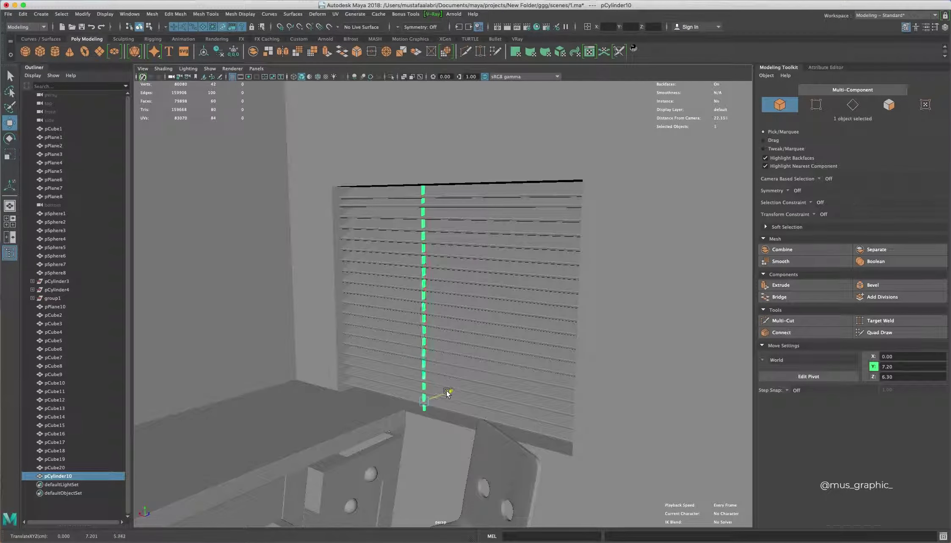
scroll(450, 380, up, 3)
scroll(441, 379, up, 2)
key(r)
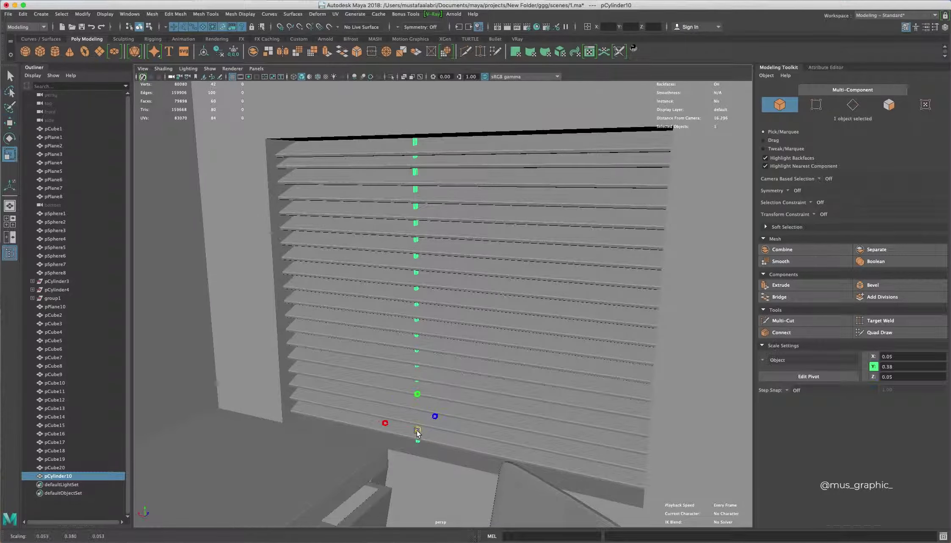
Try inserting an edge loop along the rod, then undo it.
key(f)
click(206, 14)
click(220, 67)
click(456, 96)
alt+drag(456, 96, 437, 414)
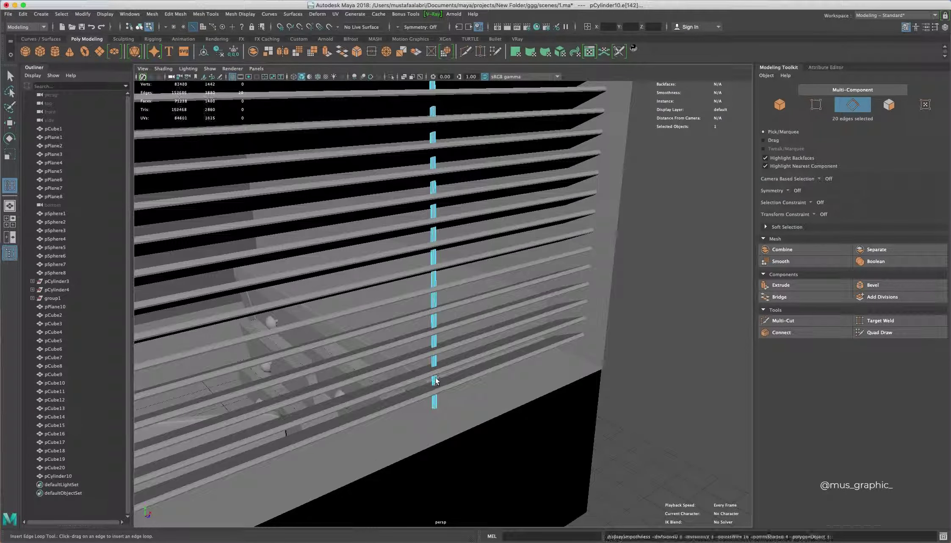
key(ctrl+z)
key(ctrl+z)
key(ctrl+z)
Adjust the room faces, then isolate an empty view and create a new cube.
click(282, 276)
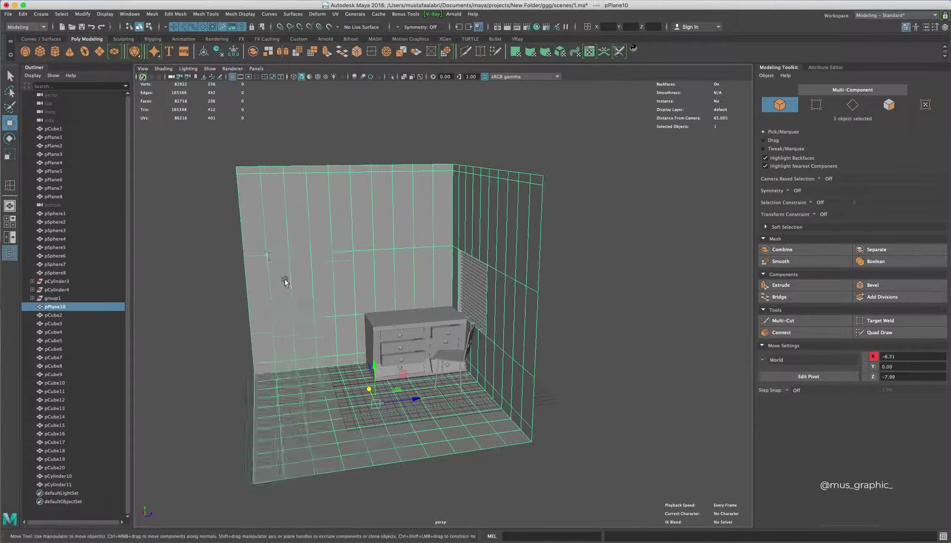
alt+drag(282, 275, 220, 246)
drag(237, 153, 308, 473)
click(308, 472)
scroll(345, 494, up, 5)
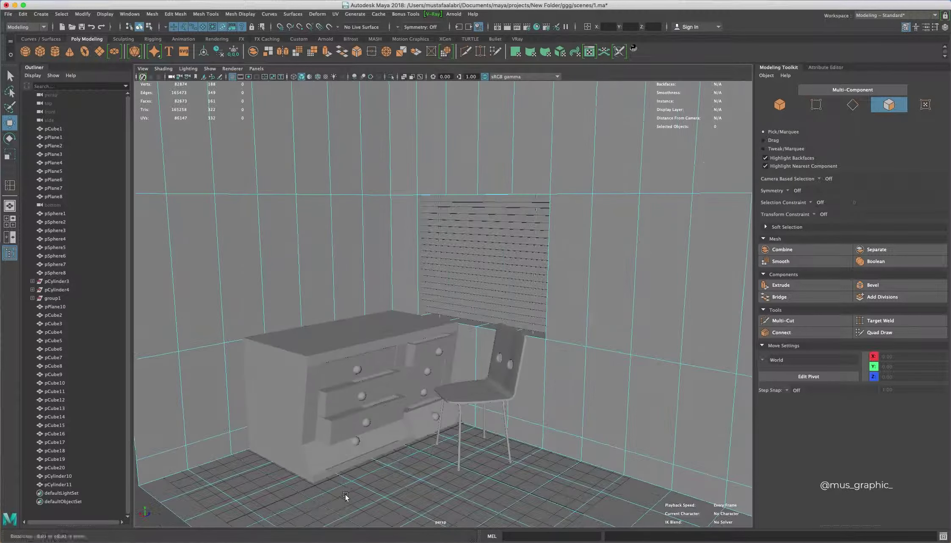
scroll(320, 431, up, 1)
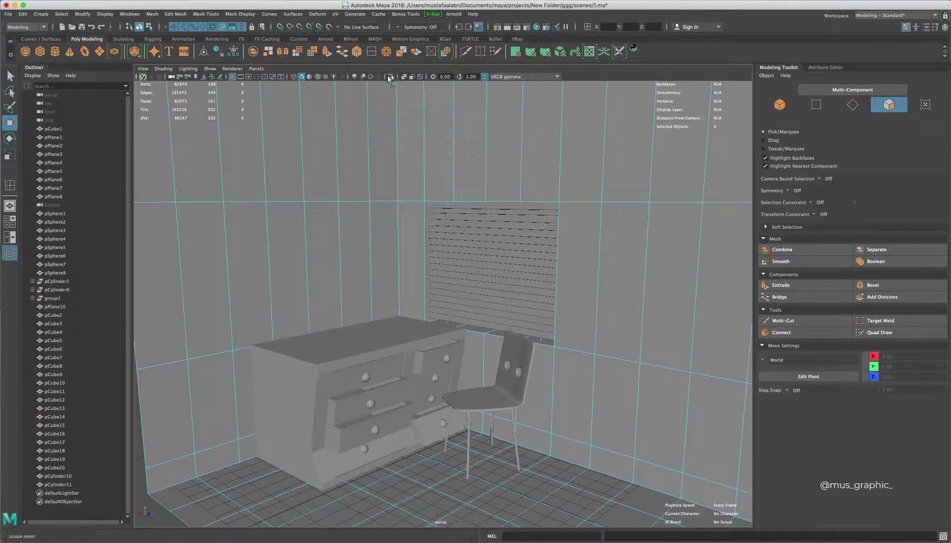
click(392, 79)
click(41, 52)
Scale up the cube and insert an edge loop across it.
key(r)
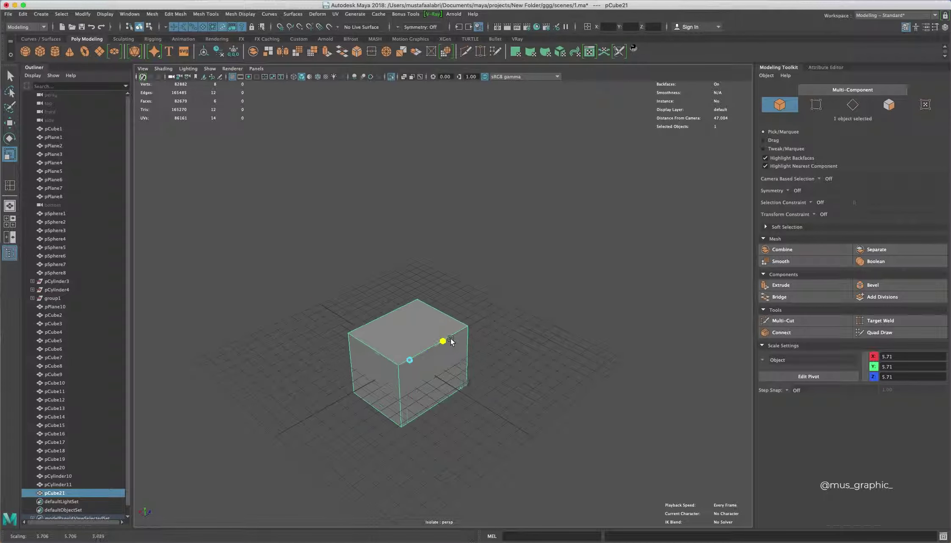
click(130, 14)
click(224, 74)
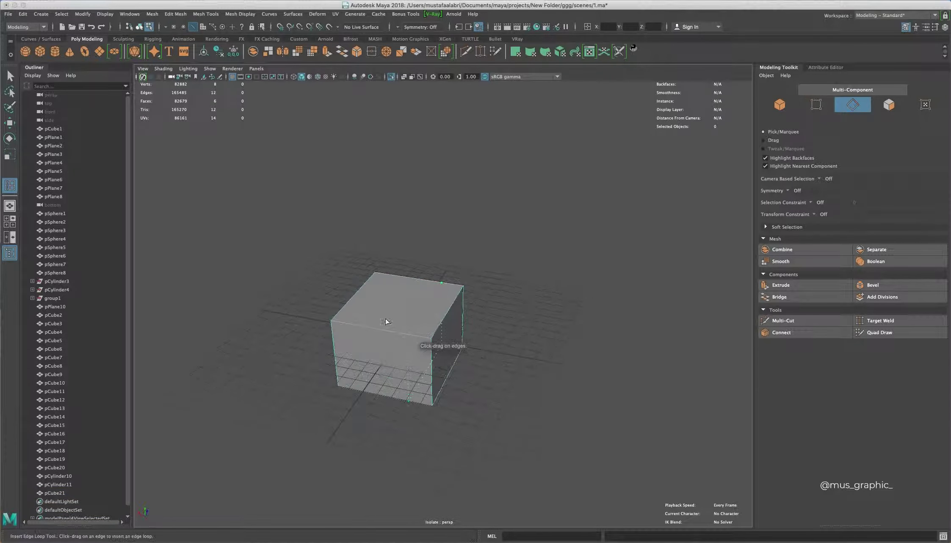
alt+drag(337, 373, 398, 369)
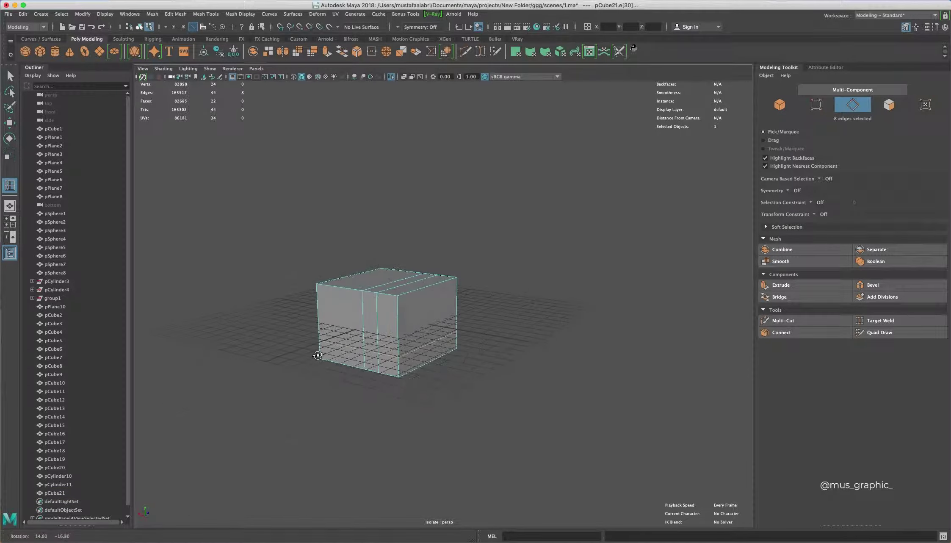
Extrude the cube's front face and push it inward as a recessed screen.
right_click(429, 309)
click(441, 322)
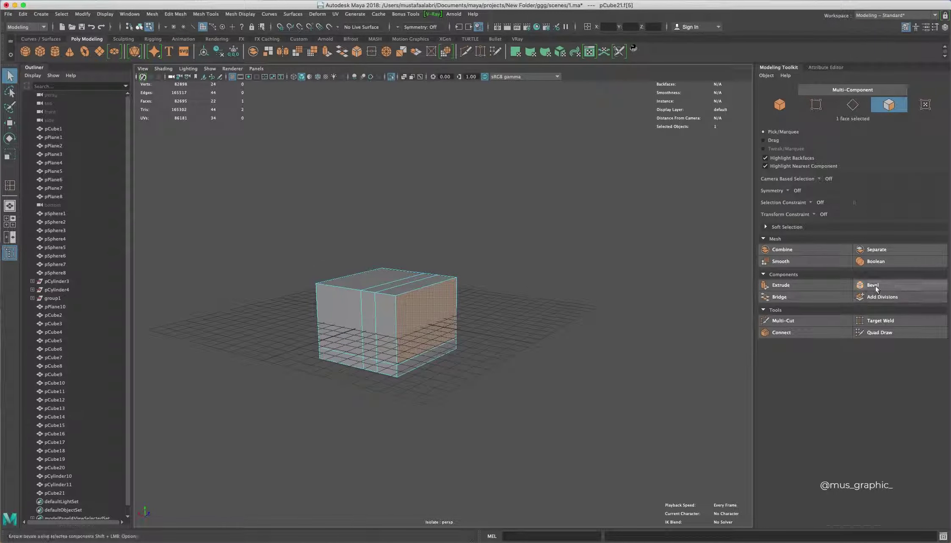
key(ctrl+e)
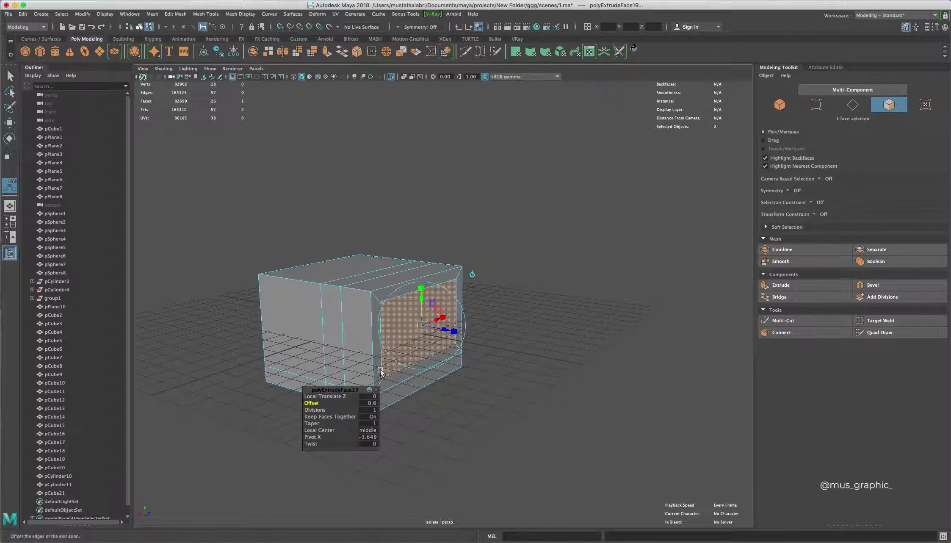
alt+middle_drag(360, 318, 371, 275)
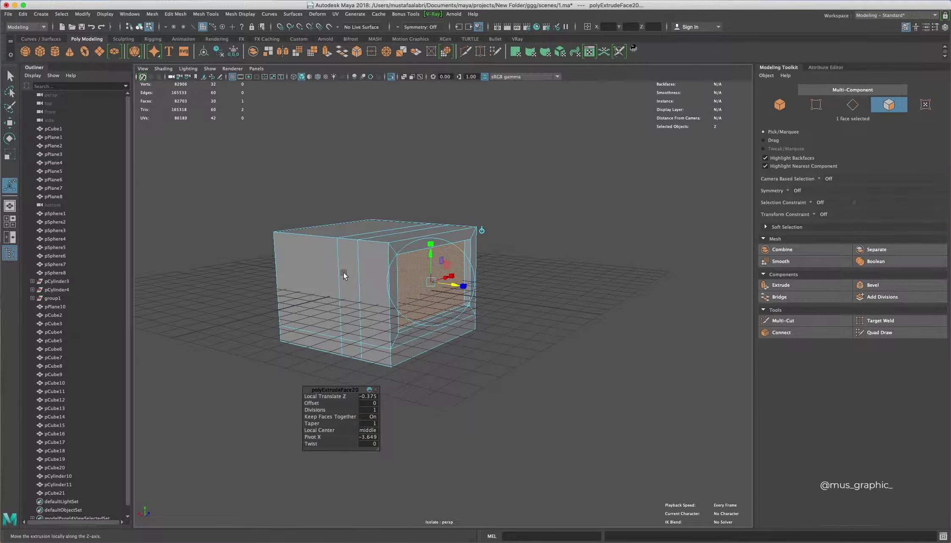
alt+drag(344, 275, 396, 263)
Lower and move the back vertices to taper the TV body's back.
key(F9)
mouse_move(322, 210)
mouse_down()
mouse_move(352, 237)
mouse_move(350, 288)
mouse_move(402, 334)
mouse_up()
key(w)
mouse_move(496, 333)
alt+mouse_down()
mouse_move(473, 323)
mouse_move(568, 327)
mouse_move(527, 323)
mouse_move(427, 340)
alt+mouse_up()
key(r)
mouse_move(335, 348)
alt+mouse_down()
mouse_move(453, 392)
mouse_move(367, 333)
mouse_move(453, 344)
mouse_move(533, 309)
alt+mouse_up()
click(532, 309)
click(427, 295)
right_drag(427, 250, 445, 206)
key(w)
mouse_move(446, 206)
alt+mouse_down()
mouse_move(421, 227)
mouse_move(448, 246)
mouse_move(535, 241)
mouse_move(377, 249)
mouse_move(471, 293)
mouse_move(314, 396)
alt+mouse_up()
Bevel the TV body's corners and preview it smoothed.
key(r)
key(ctrl+b)
scroll(316, 396, down, 3)
alt+drag(440, 334, 551, 328)
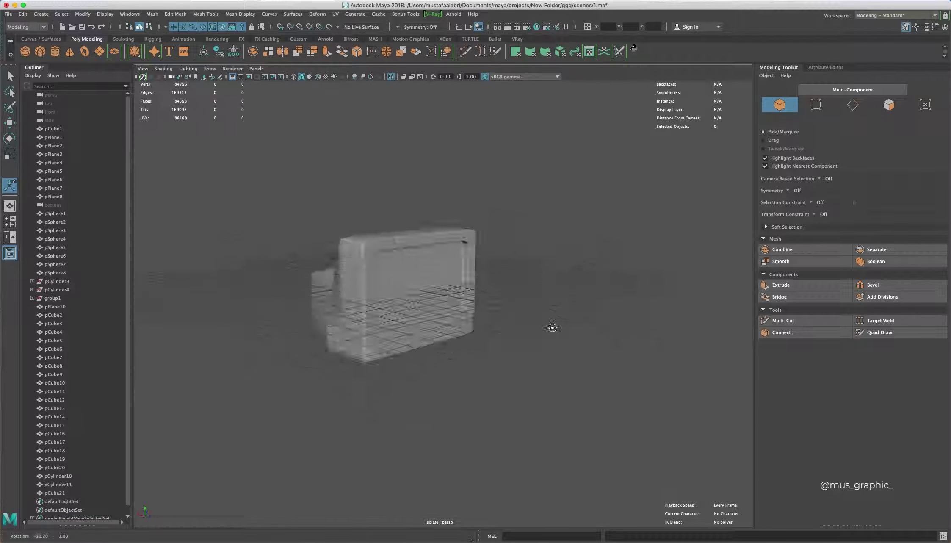
key(3)
scroll(512, 308, up, 3)
Add a small shrunken sphere beside the TV body.
click(25, 52)
drag(419, 308, 402, 268)
click(925, 26)
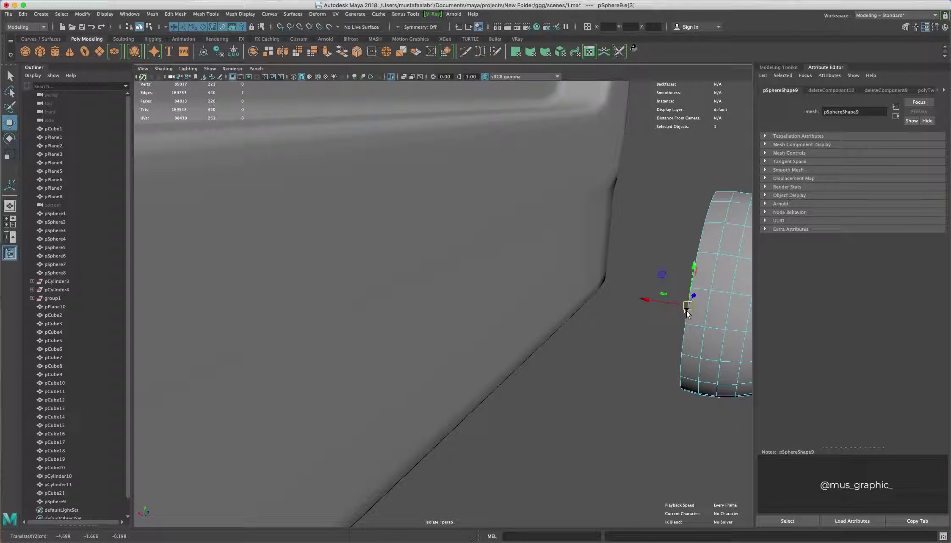
Cut the sphere in half, fill the open hole, and extrude the cap into a knob.
scroll(614, 270, up, 3)
key(w)
click(456, 365)
scroll(456, 365, up, 3)
double_click(488, 439)
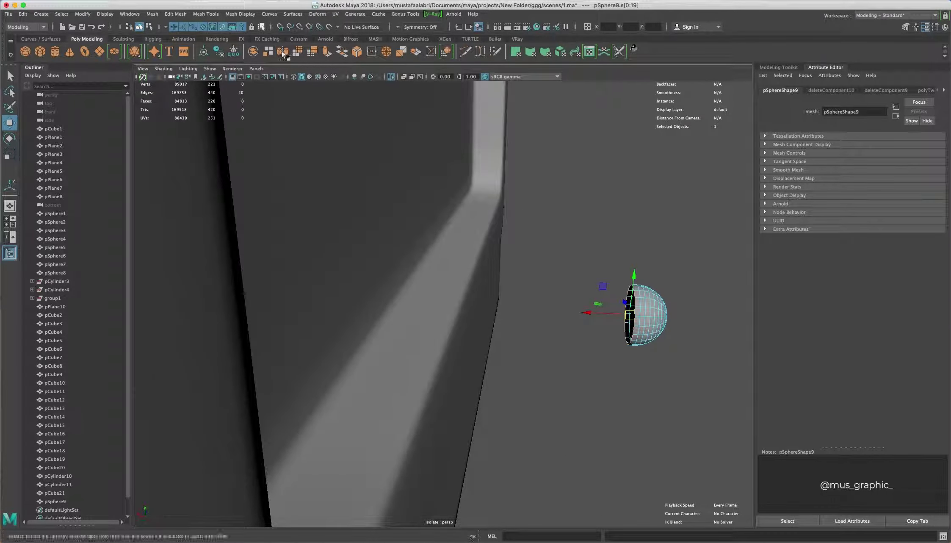
right_click(648, 330)
click(648, 349)
key(ctrl+e)
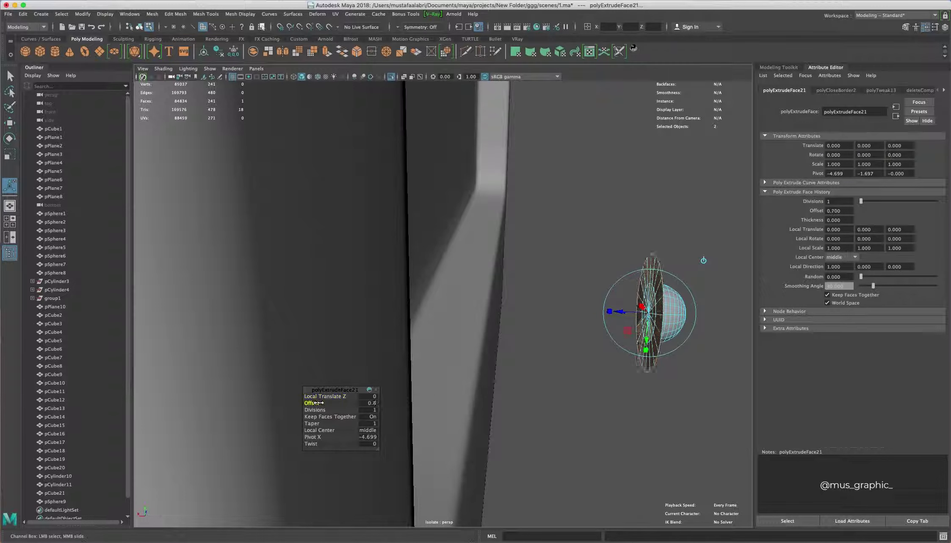
middle_drag(518, 392, 504, 393)
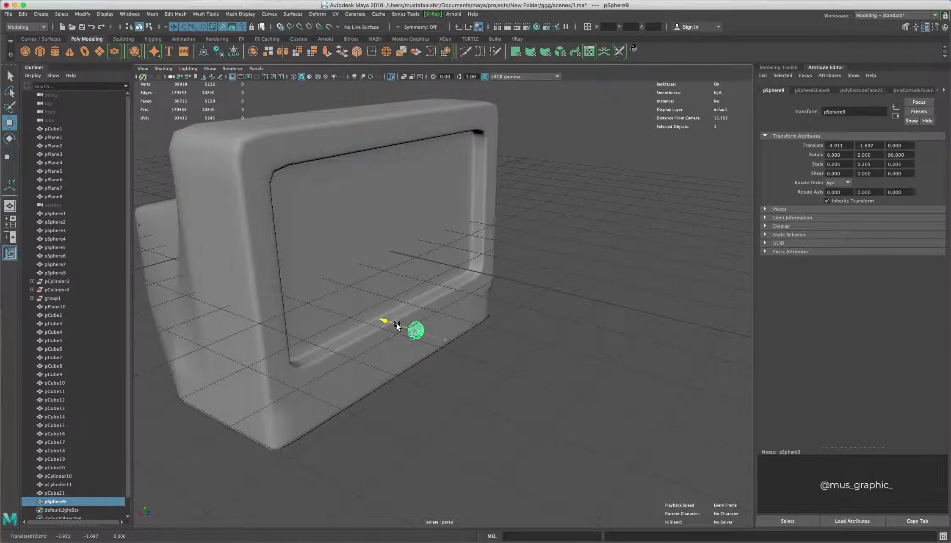
key(f)
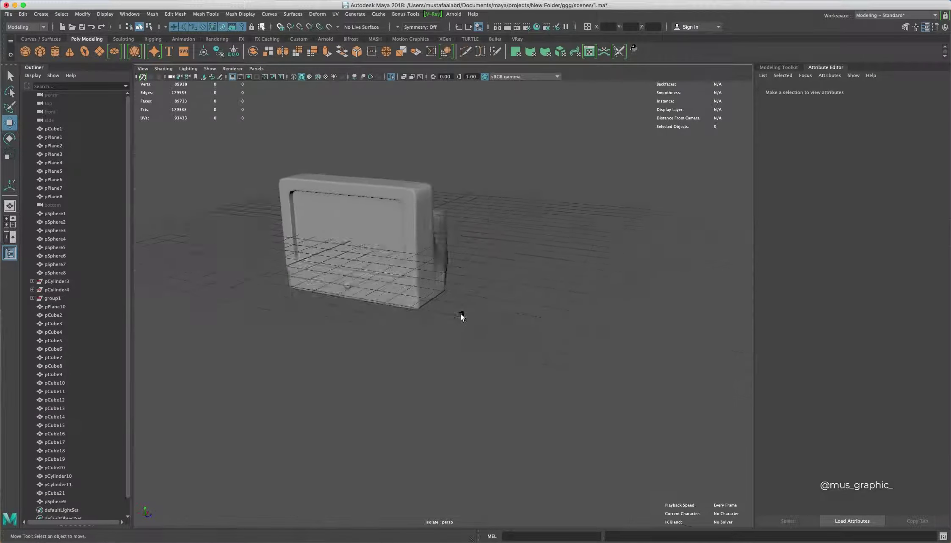
Duplicate the knob to make a second knob at the TV's lower right.
key(ctrl+d)
alt+drag(597, 324, 541, 351)
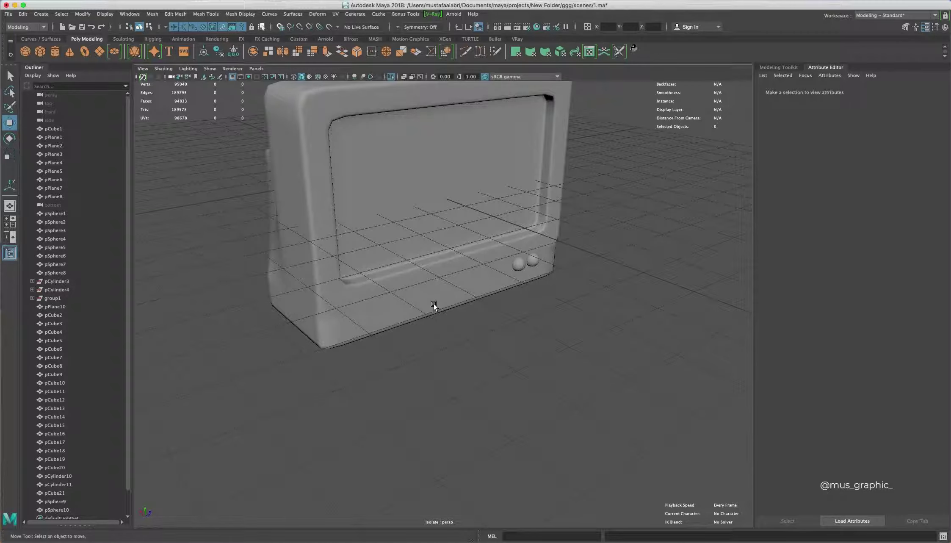
alt+drag(263, 321, 299, 364)
Add another sphere copy, shrink it and place it at the TV's lower-left corner.
key(ctrl+d)
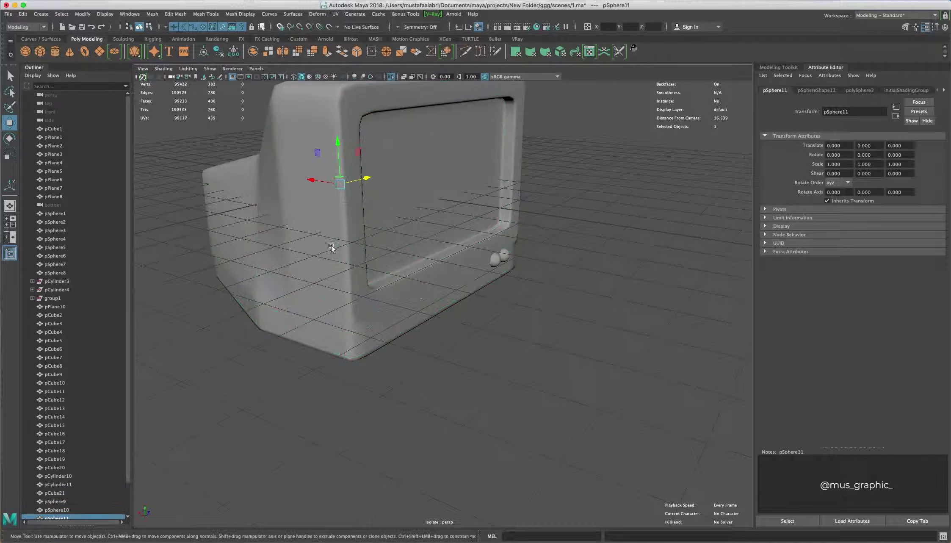
drag(348, 315, 367, 297)
key(r)
mouse_move(425, 292)
mouse_down()
mouse_move(396, 297)
mouse_move(432, 271)
mouse_move(361, 324)
mouse_up()
scroll(396, 298, up, 3)
key(w)
key(r)
key(w)
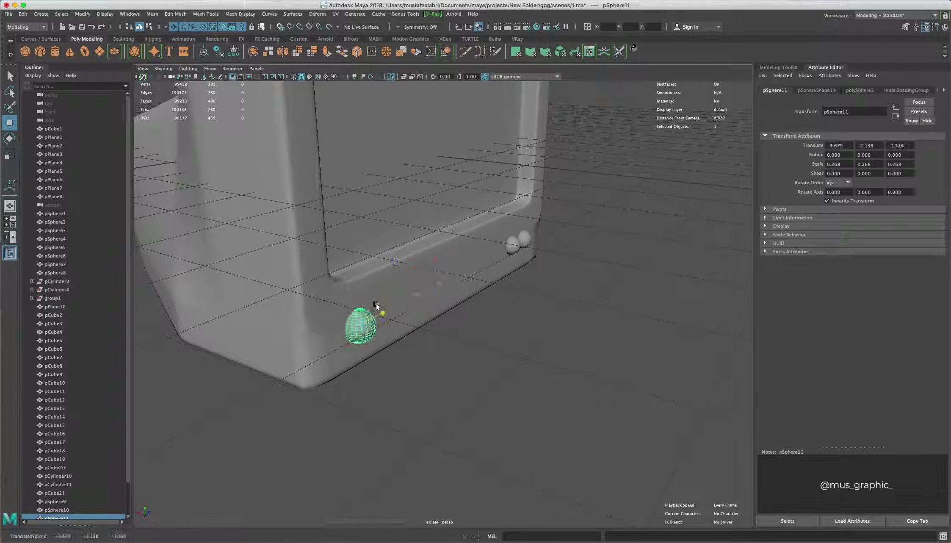
key(e)
click(573, 345)
click(377, 205)
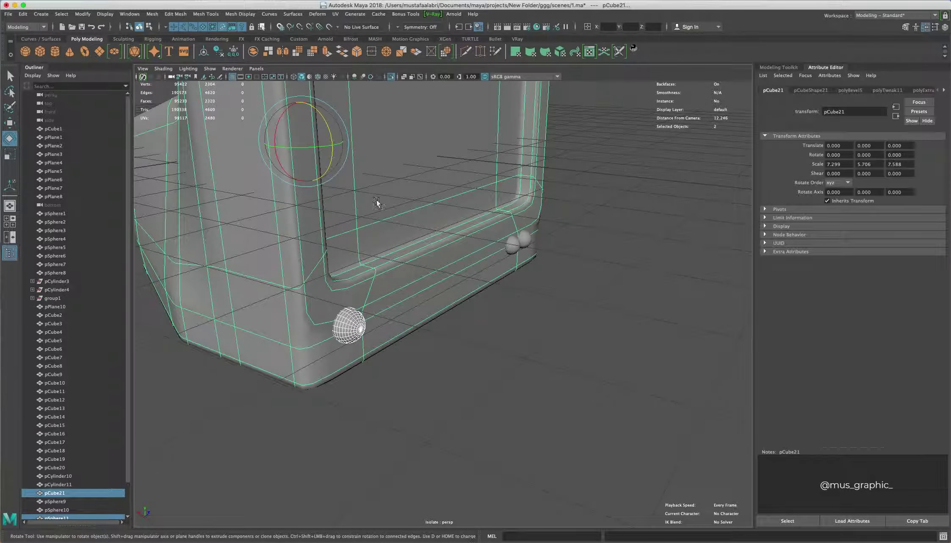
click(409, 417)
key(alt+a)
click(291, 334)
shift+click(352, 335)
click(175, 14)
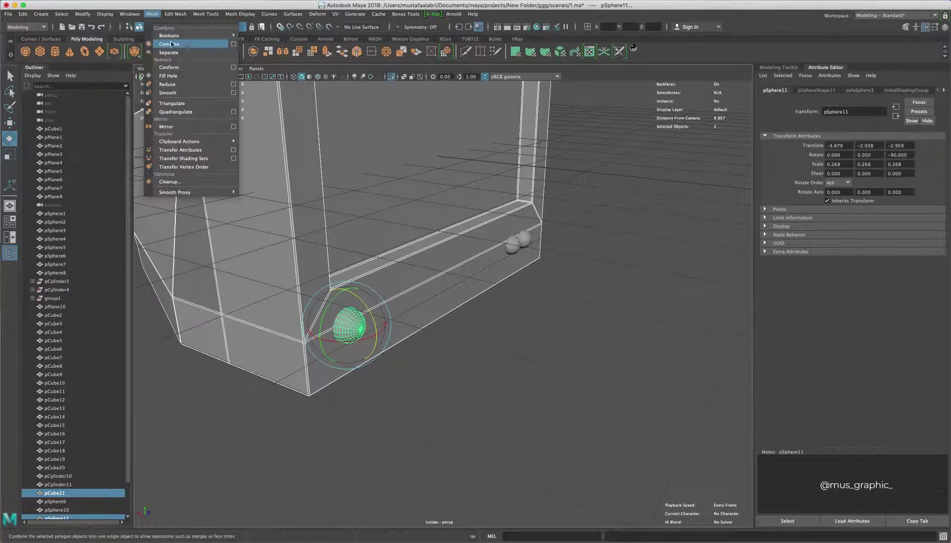
click(188, 39)
click(153, 14)
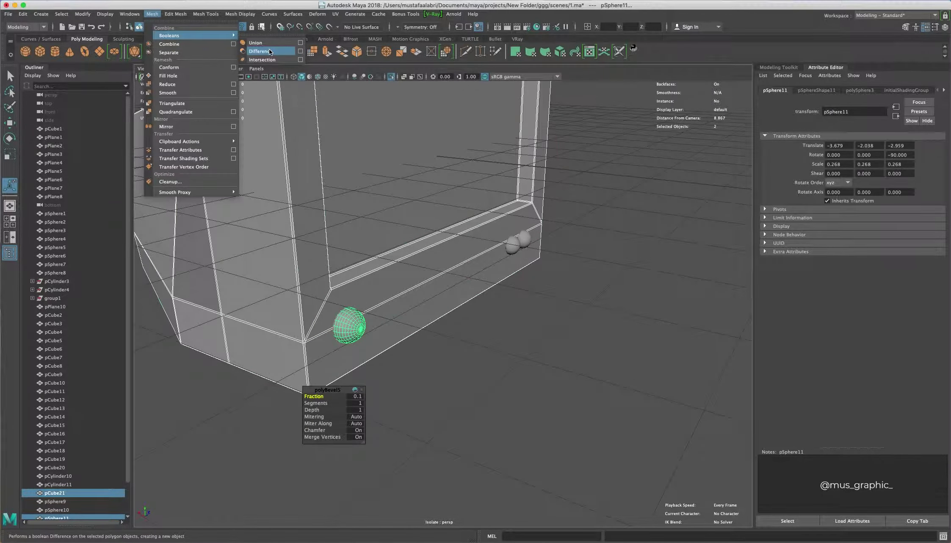
click(263, 46)
right_drag(328, 322, 307, 439)
key(ctrl+z)
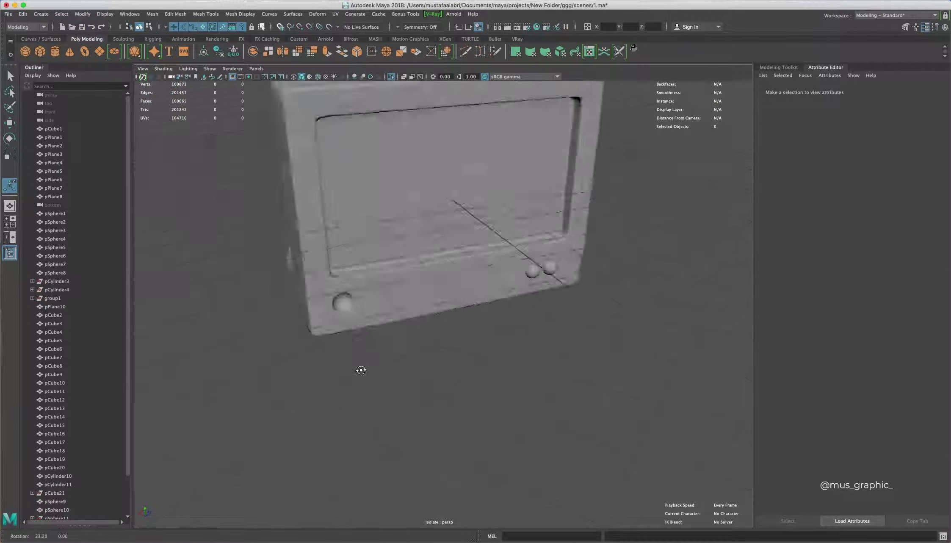
click(384, 335)
click(394, 338)
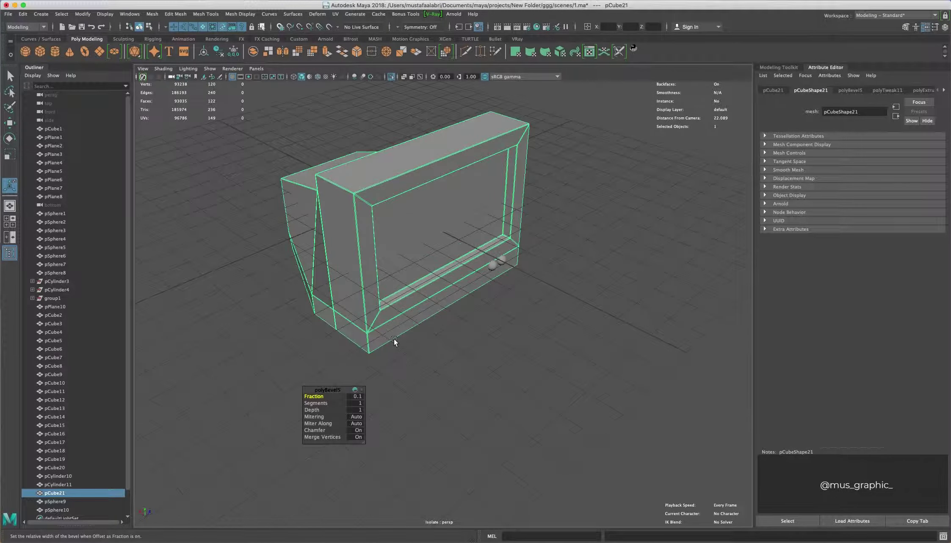
Create a one-subdivision plane, rotate it 90° upright, and scale it to screen size.
key(3)
click(474, 353)
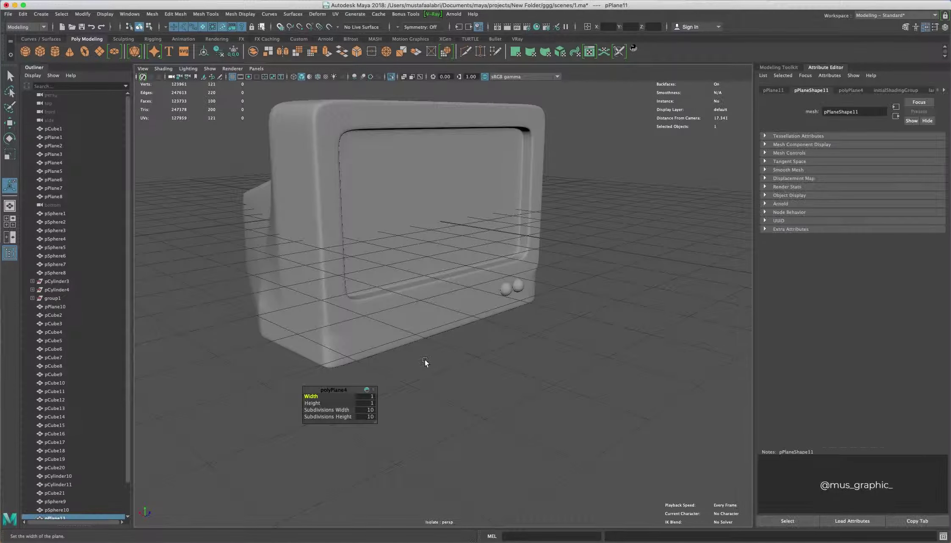
drag(874, 174, 862, 174)
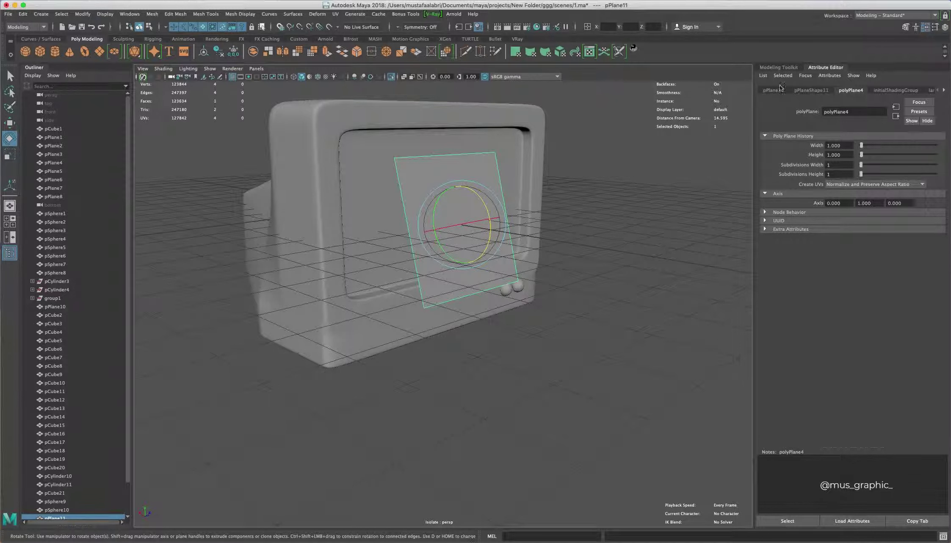
click(774, 90)
key(r)
mouse_move(448, 224)
mouse_down()
mouse_move(470, 218)
mouse_move(447, 185)
mouse_move(464, 188)
mouse_move(449, 203)
mouse_up()
Move the plane into the TV's screen opening and select all TV parts.
key(w)
key(r)
scroll(521, 212, down, 5)
right_drag(467, 230, 481, 414)
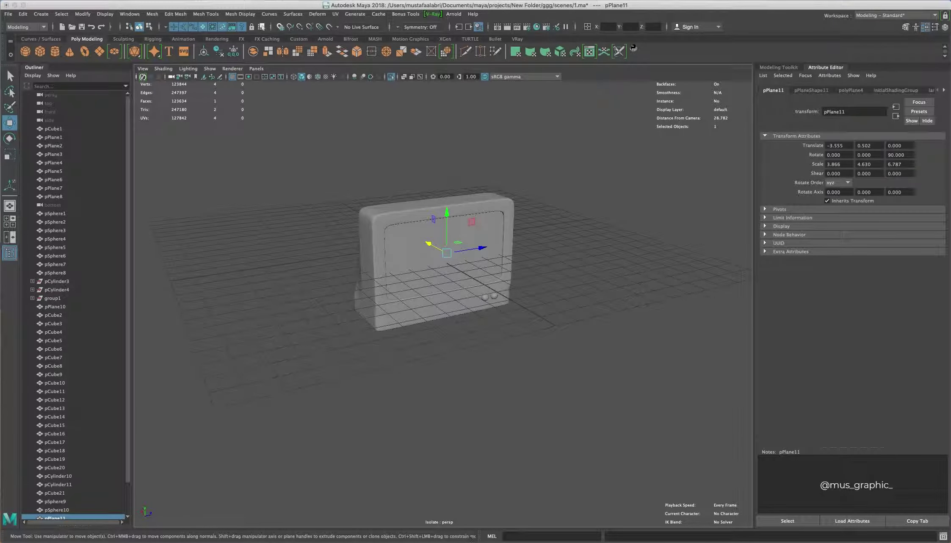
click(630, 251)
mouse_move(629, 250)
alt+mouse_down()
mouse_move(557, 280)
mouse_move(535, 323)
alt+mouse_up()
click(535, 322)
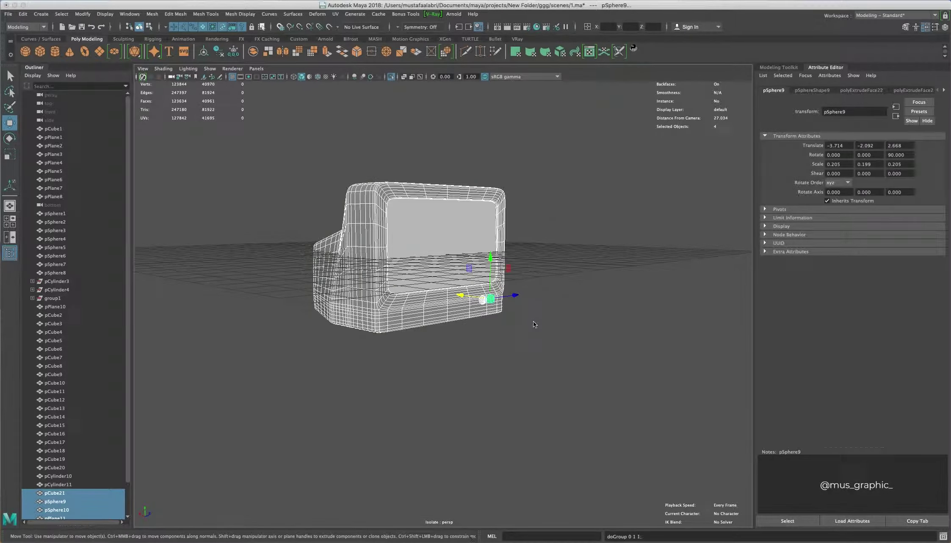
Show the whole room again around the TV and return to a shaded perspective view.
key(ctrl+1)
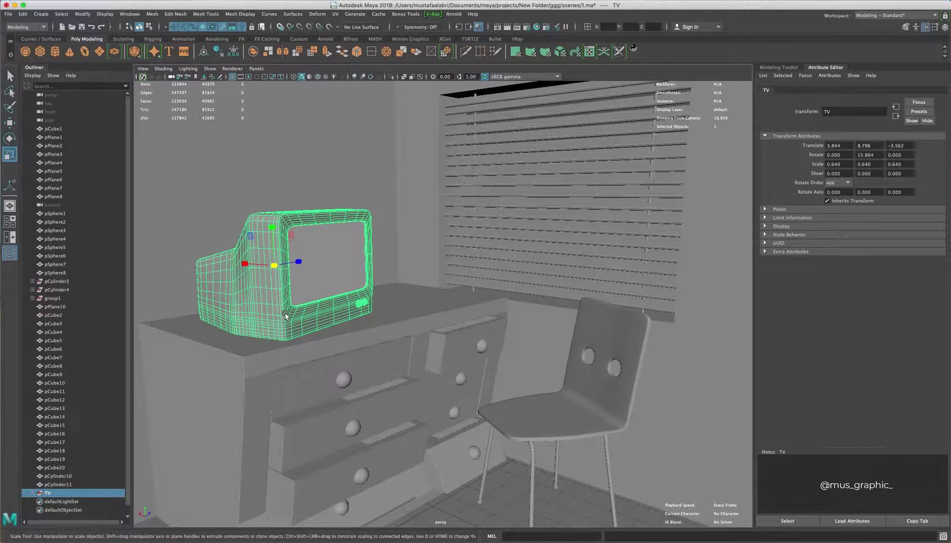
key(4)
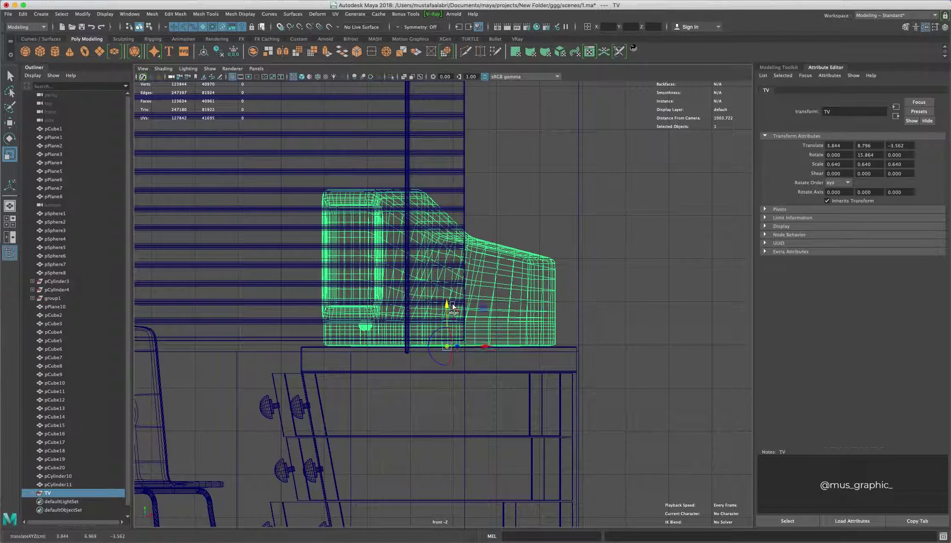
click(452, 304)
key(5)
mouse_move(287, 318)
alt+mouse_down()
mouse_move(255, 327)
mouse_move(263, 338)
alt+mouse_up()
scroll(233, 331, down, 5)
click(232, 331)
scroll(233, 331, up, 5)
key(w)
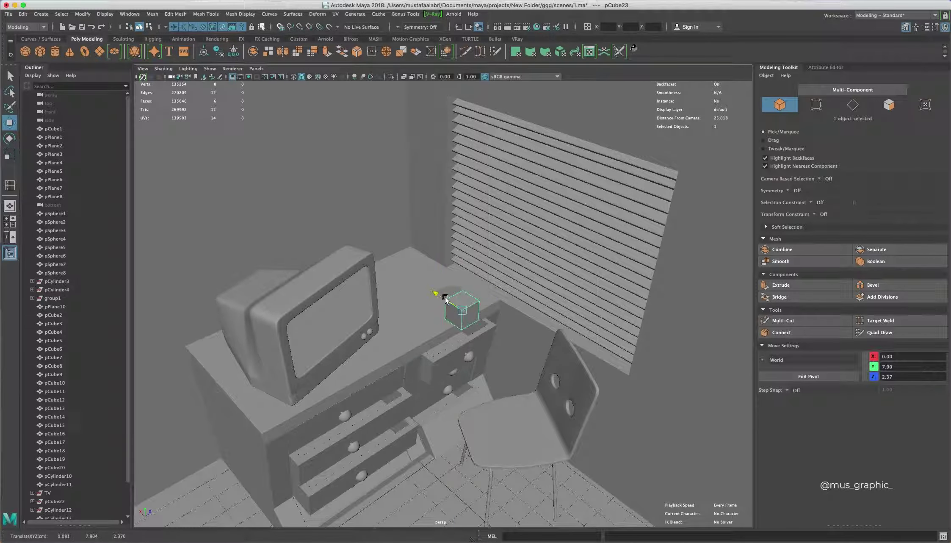
Flatten the new cube into a thin bevelled slab on the dresser.
key(r)
drag(466, 298, 523, 282)
key(w)
key(f)
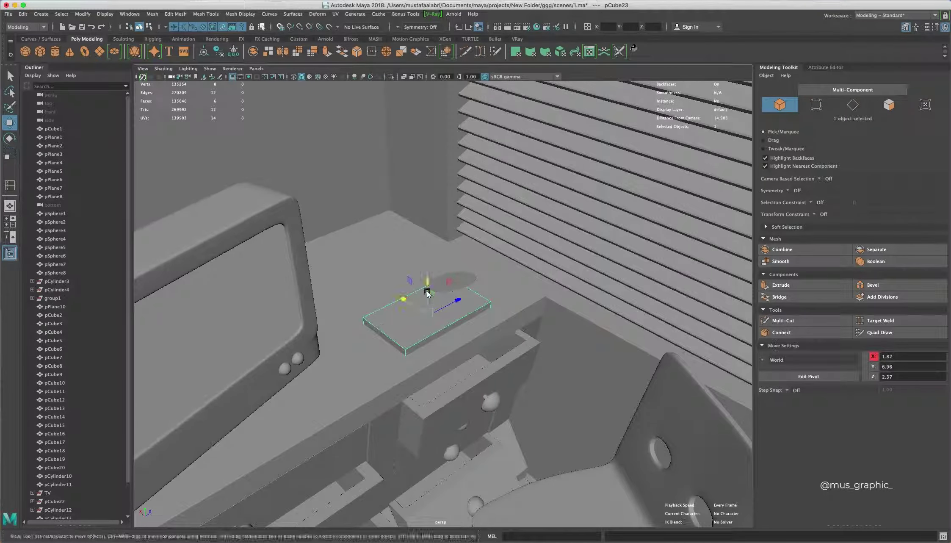
click(878, 286)
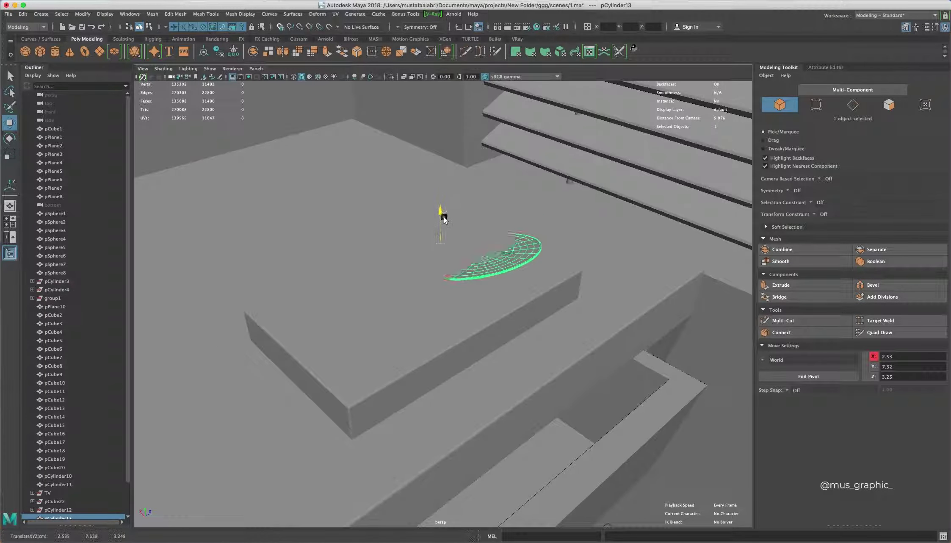
Tilt pCylinder13 to Rotate Z -6.601 and slide the flat disk across the box top.
key(e)
click(826, 67)
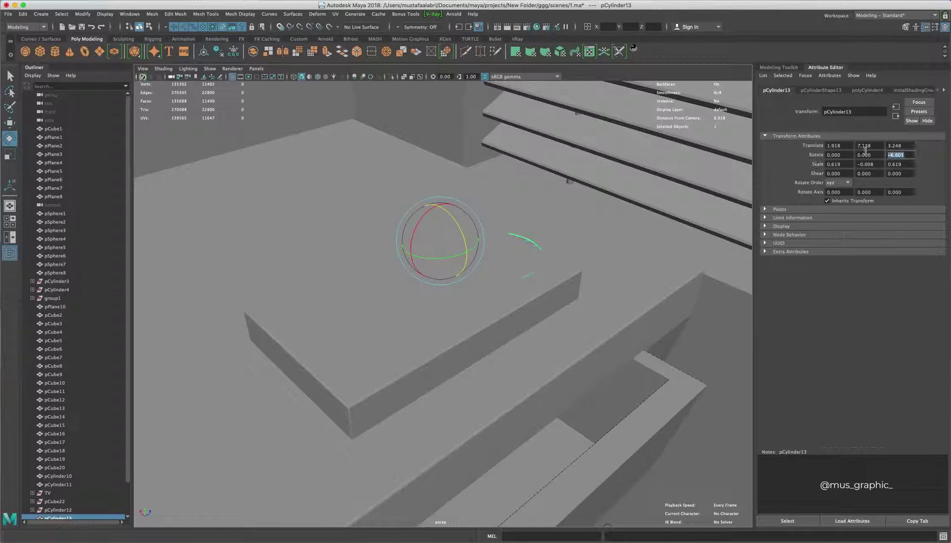
key(w)
drag(443, 199, 420, 244)
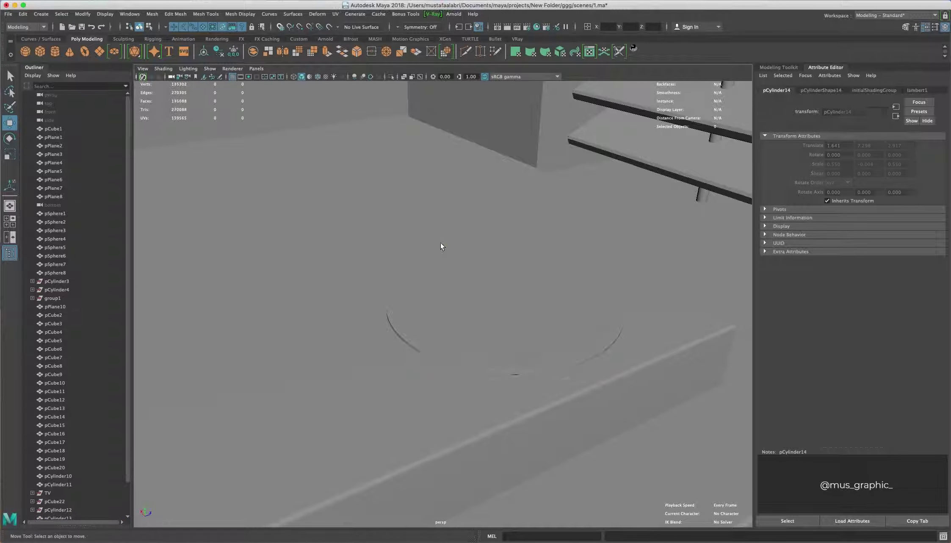
click(504, 341)
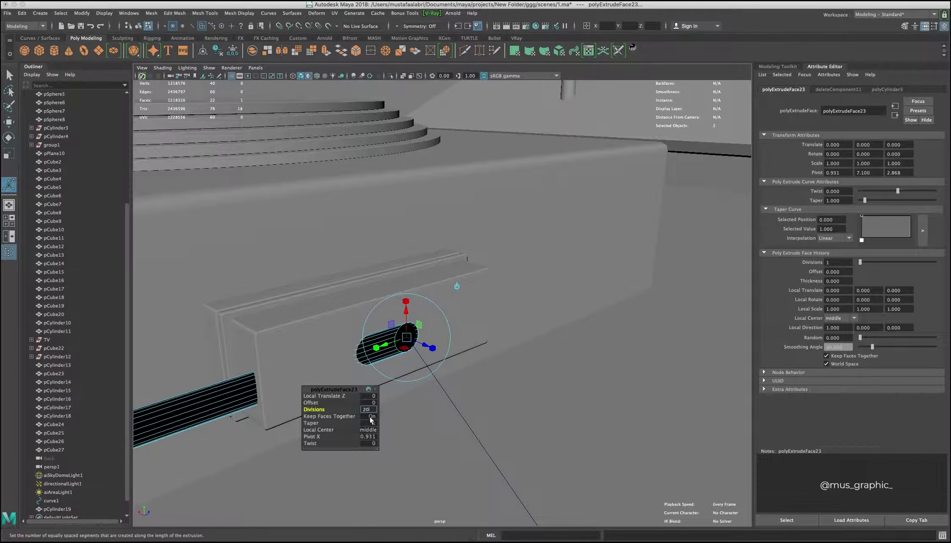
Zoom in on the extruded cable running across the dresser top.
scroll(363, 341, up, 10)
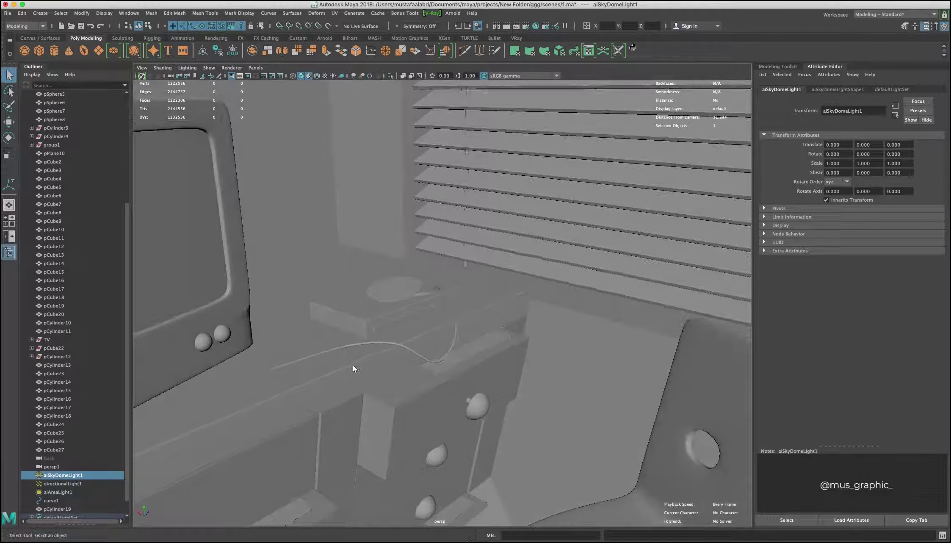
Move the guide curve's control vertices to reroute the cable along the dresser top.
click(363, 341)
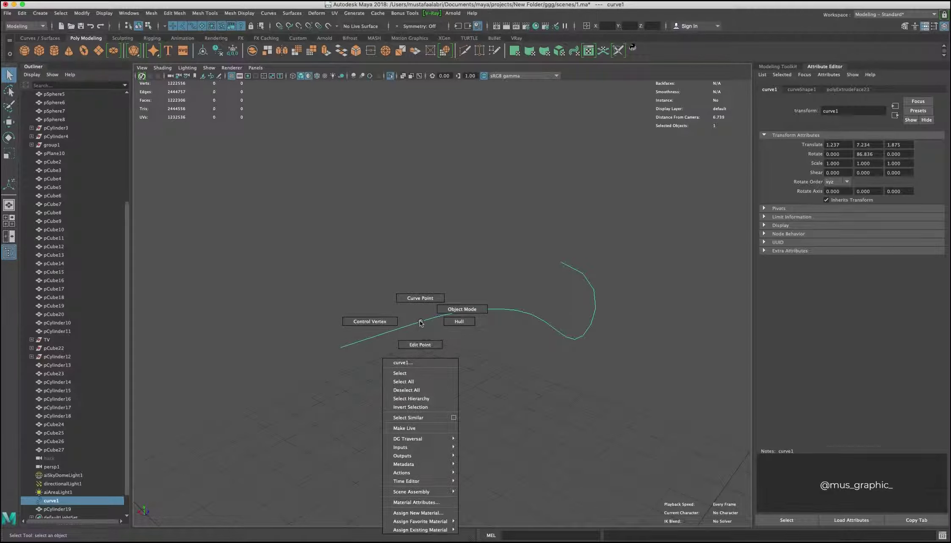
right_drag(414, 314, 417, 297)
key(w)
mouse_move(330, 337)
mouse_down()
mouse_move(368, 357)
mouse_move(441, 323)
mouse_up()
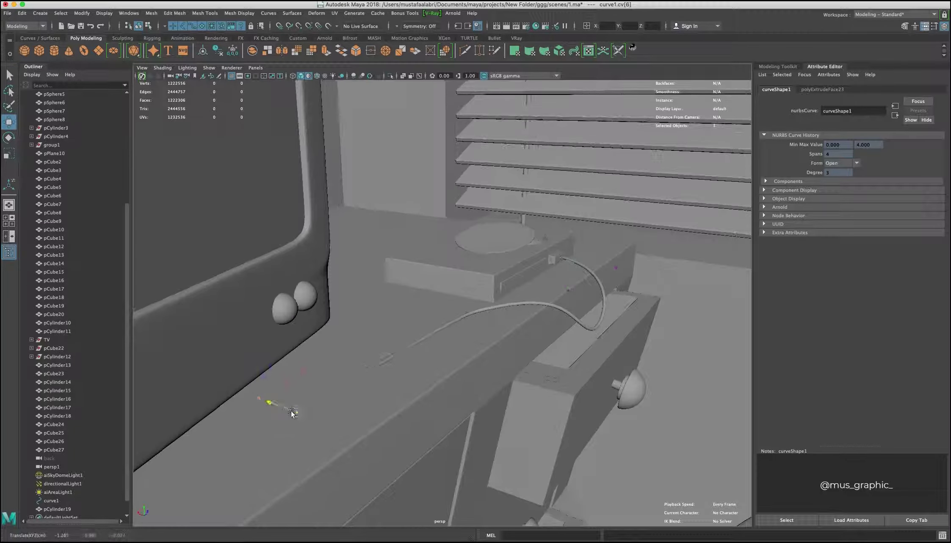
drag(349, 368, 362, 370)
click(376, 378)
mouse_move(425, 373)
alt+mouse_down()
mouse_move(516, 382)
mouse_move(435, 325)
alt+mouse_up()
scroll(465, 321, up, 5)
mouse_move(561, 315)
alt+mouse_down()
mouse_move(515, 327)
mouse_move(589, 307)
mouse_move(530, 271)
alt+mouse_up()
Review the rerouted cable around the turntable and create a new polygon cube.
click(51, 500)
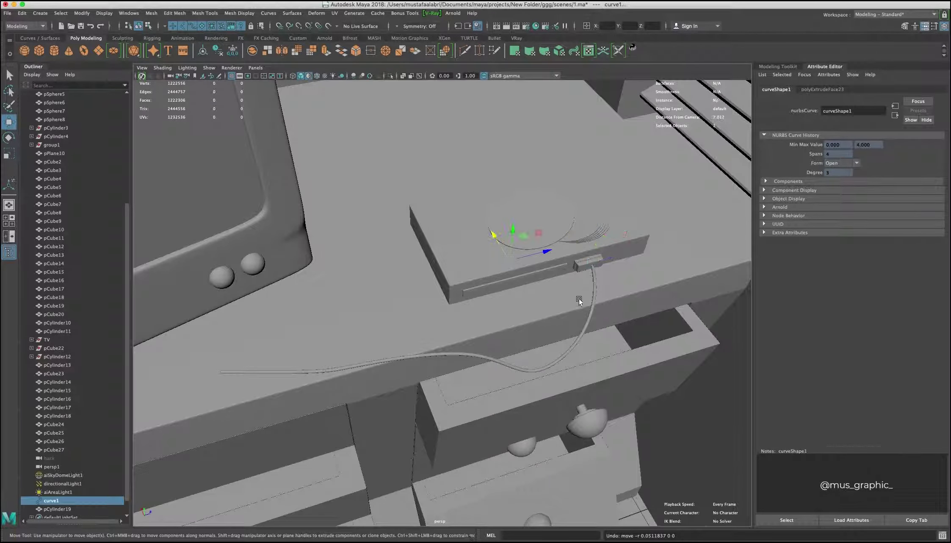
click(22, 12)
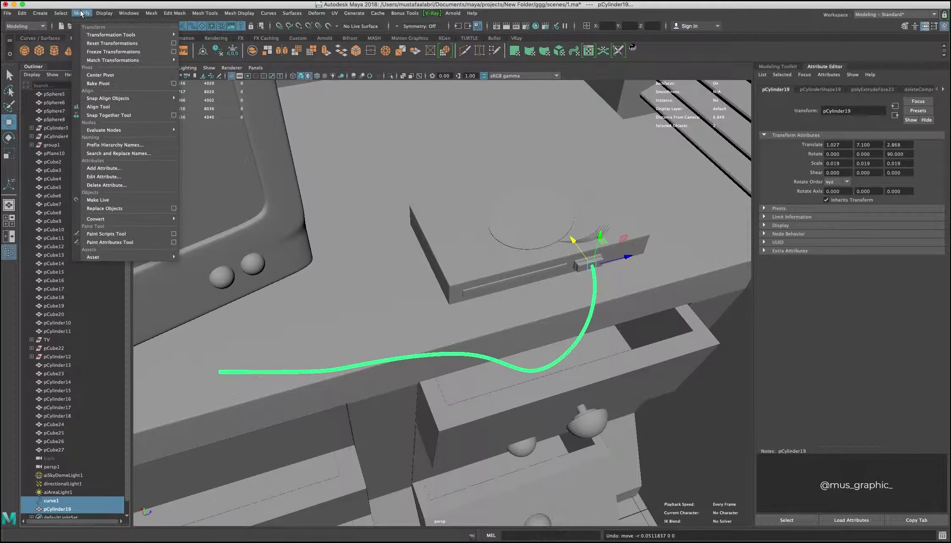
click(64, 501)
click(119, 475)
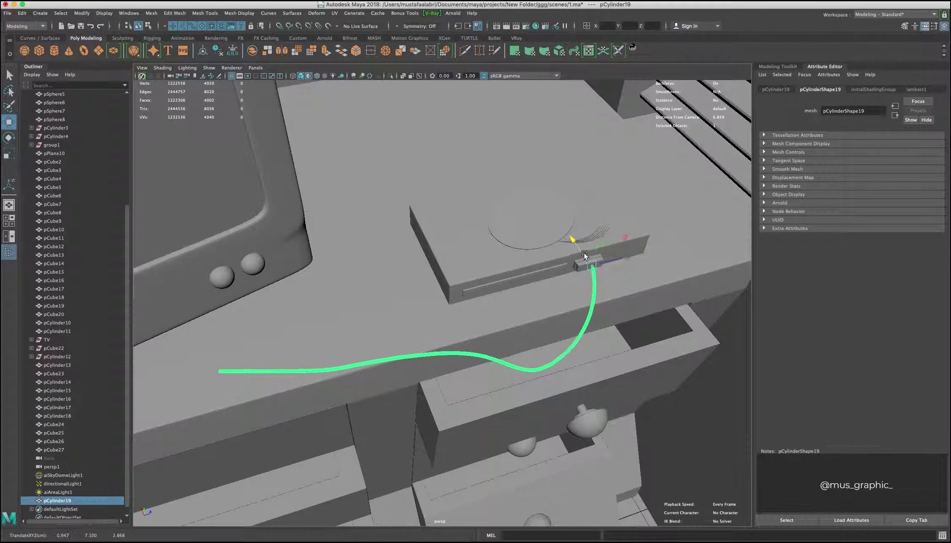
alt+right_drag(584, 253, 476, 313)
mouse_move(476, 313)
alt+mouse_down()
mouse_move(465, 332)
mouse_move(105, 134)
alt+mouse_up()
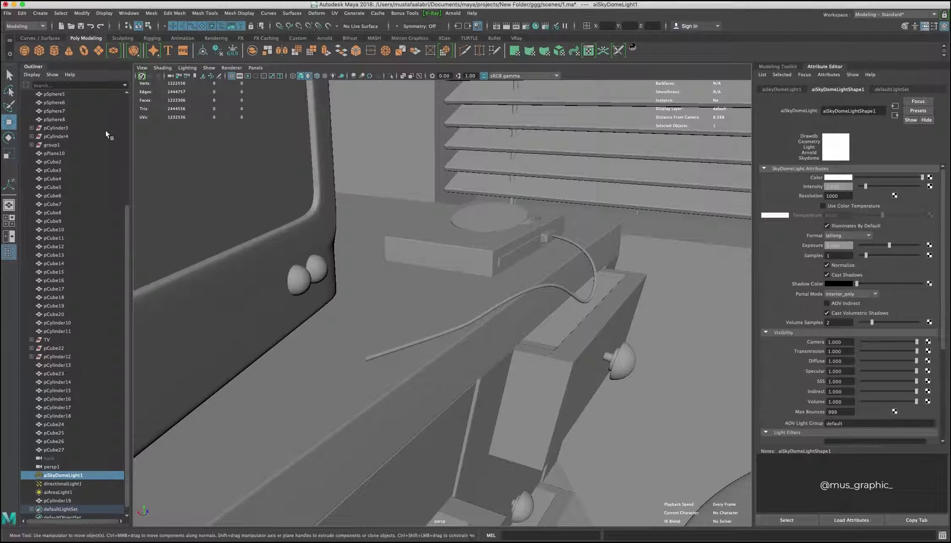
click(39, 51)
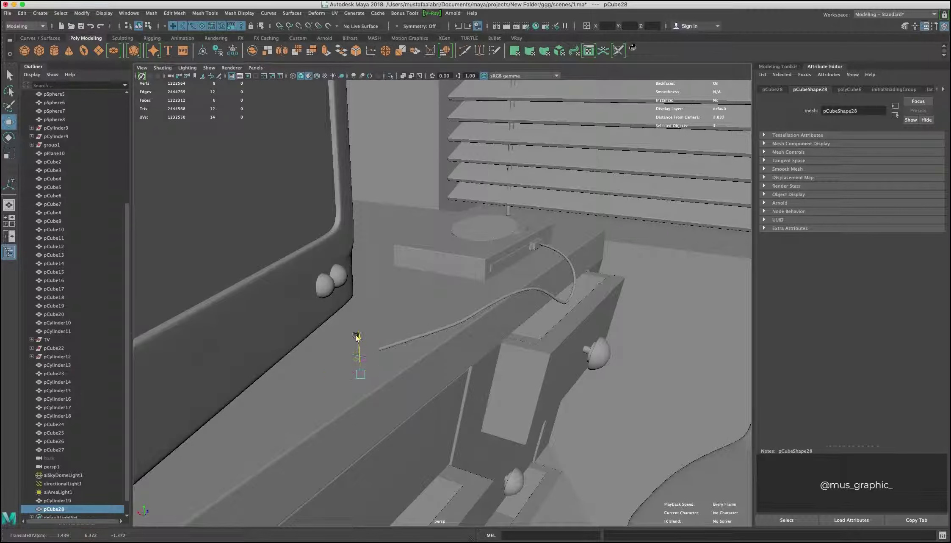
Shrink the new cube into a small flat block at the cable's end.
mouse_move(356, 336)
alt+mouse_down()
mouse_move(365, 388)
mouse_move(339, 388)
alt+mouse_up()
key(r)
key(w)
key(f)
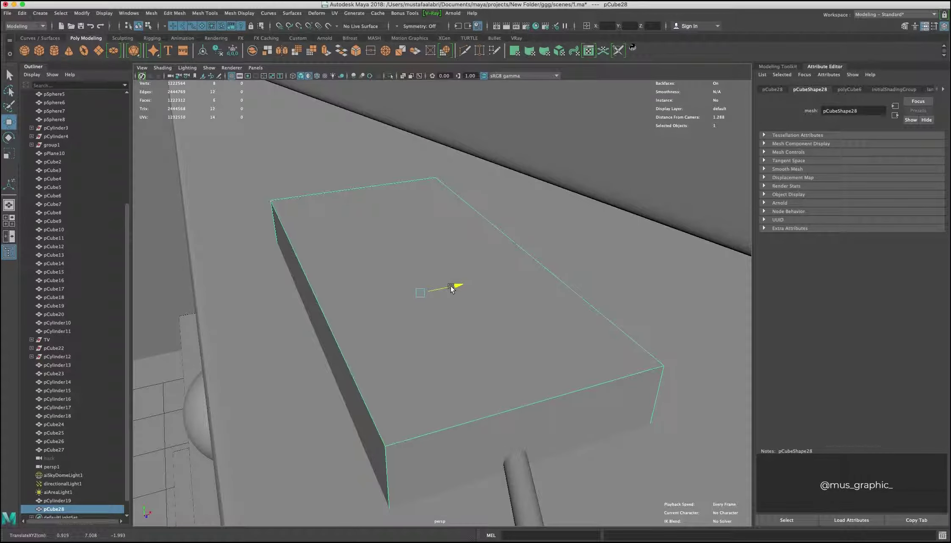
alt+drag(450, 344, 416, 358)
key(r)
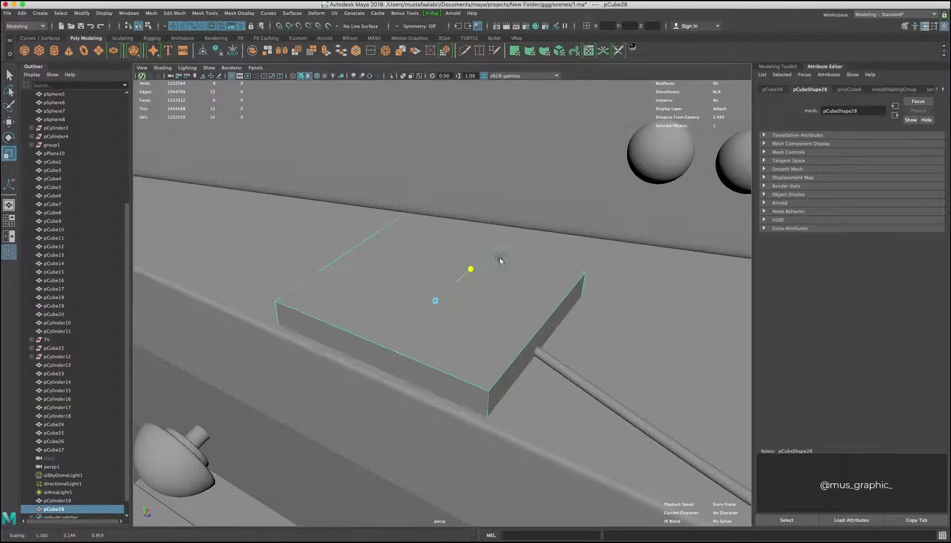
mouse_move(500, 259)
mouse_down()
mouse_move(453, 280)
mouse_move(495, 344)
mouse_up()
key(w)
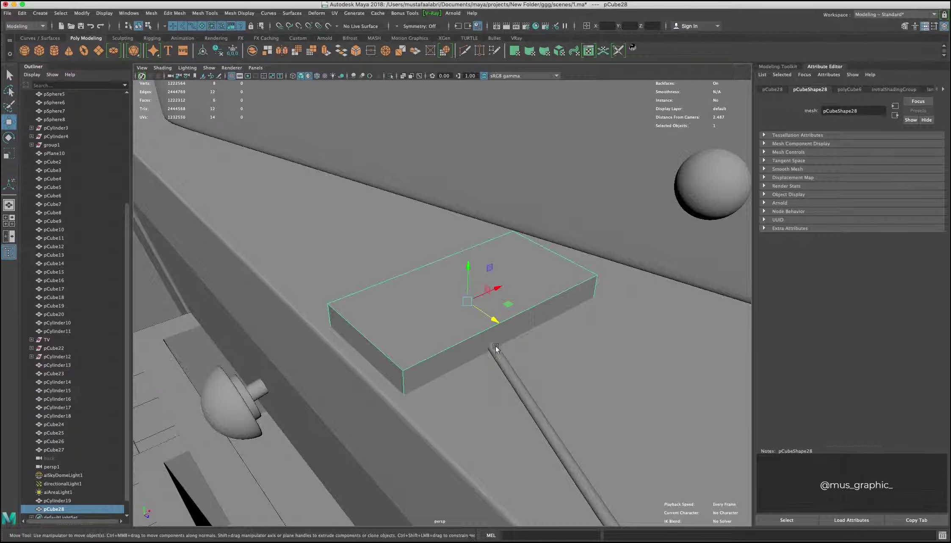
mouse_move(469, 263)
alt+mouse_down()
mouse_move(466, 336)
mouse_move(530, 313)
mouse_move(383, 368)
mouse_move(484, 365)
mouse_move(466, 339)
alt+mouse_up()
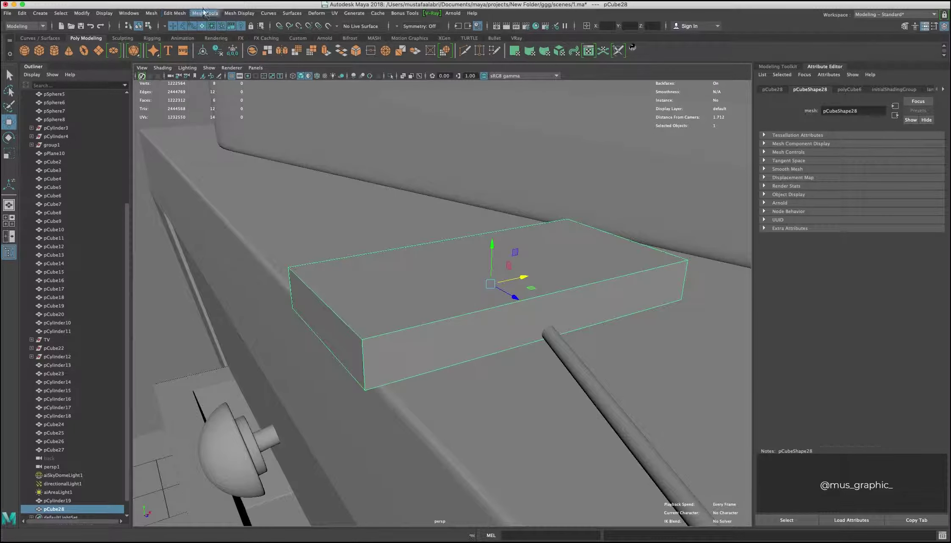
Insert two edge loops across the flat block.
click(203, 13)
click(216, 85)
click(503, 310)
mouse_move(561, 297)
alt+mouse_down()
mouse_move(547, 322)
mouse_move(593, 335)
mouse_move(647, 332)
mouse_move(313, 345)
mouse_move(390, 347)
mouse_move(460, 381)
alt+mouse_up()
click(571, 331)
Move the cable tube's end faces with soft selection so it meets the block.
key(q)
click(614, 340)
key(F11)
key(w)
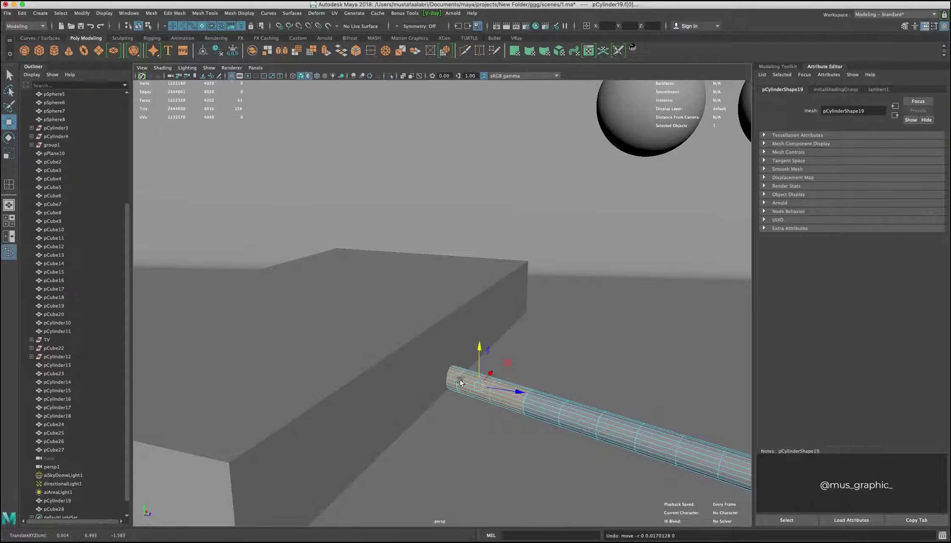
key(space)
key(space)
double_click(9, 122)
click(610, 334)
key(b)
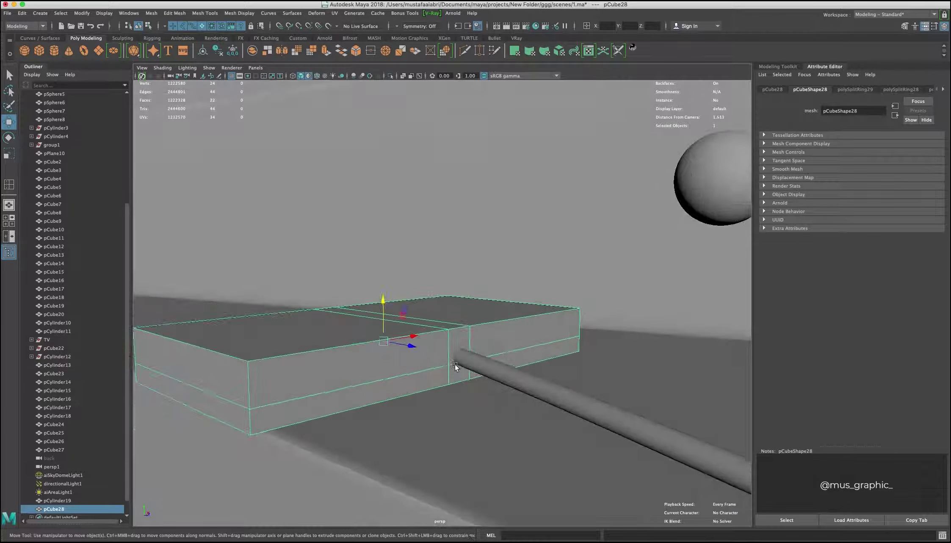
double_click(453, 366)
Extrude the block's face where the cable meets it to form a plug.
shift+right_drag(452, 343, 450, 358)
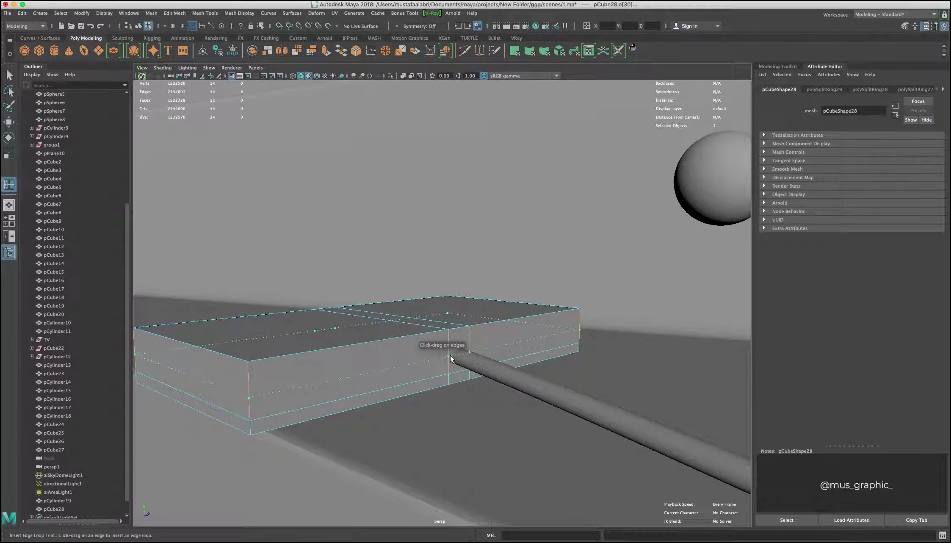
key(ctrl+e)
scroll(481, 361, up, 3)
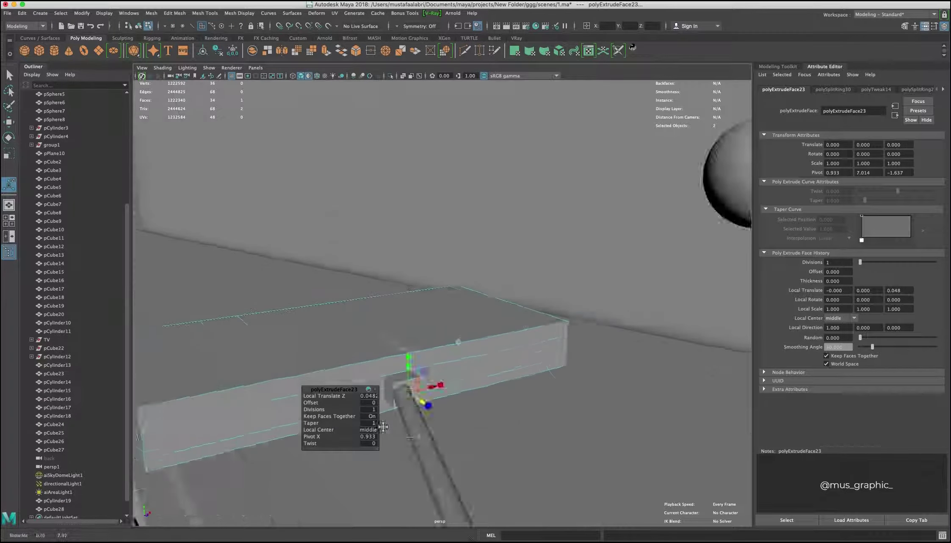
scroll(502, 373, up, 3)
mouse_move(461, 367)
alt+mouse_down()
mouse_move(488, 296)
mouse_move(474, 237)
alt+mouse_up()
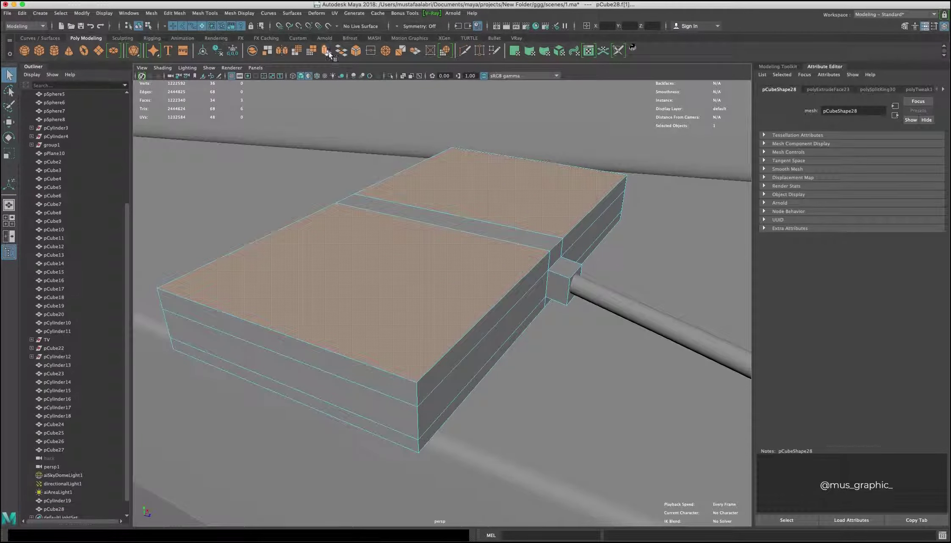
Extrude the block's two top faces with a 0.03 inset and sink them as recessed panels.
key(ctrl+e)
click(311, 403)
drag(312, 404, 375, 408)
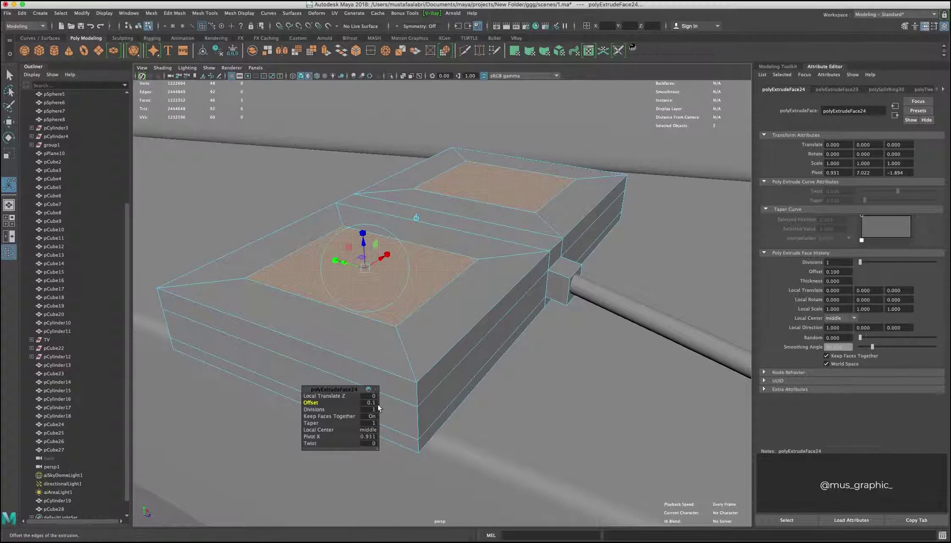
text(.06)
key(Return)
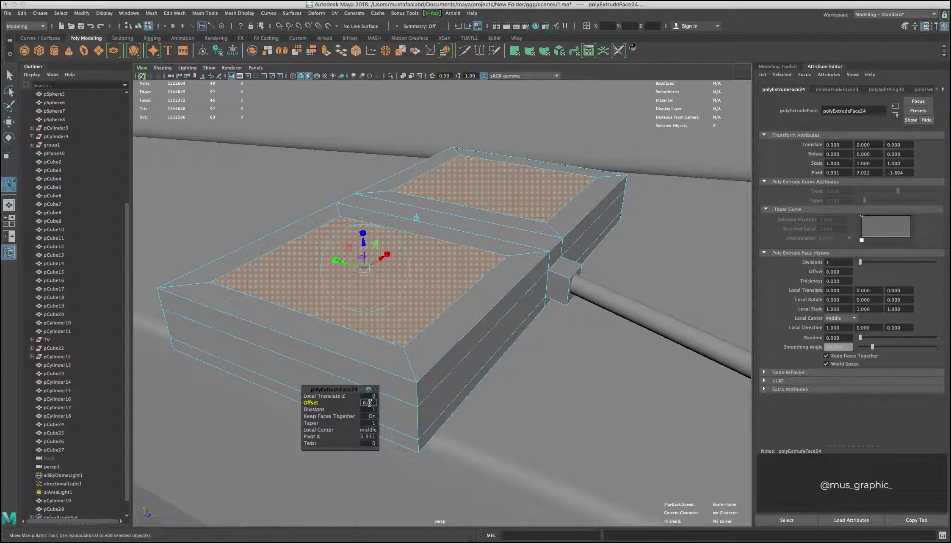
text(9)
key(Return)
text(3)
key(Return)
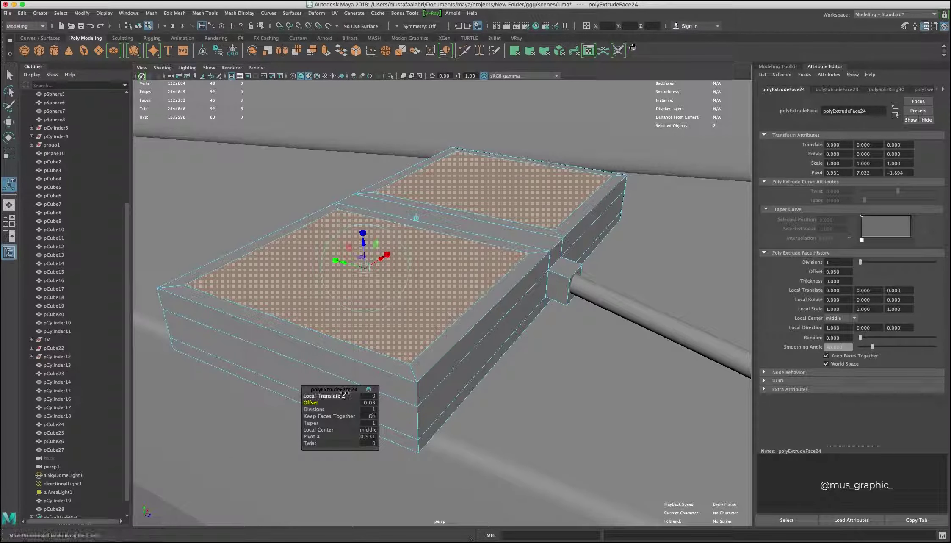
drag(364, 242, 367, 254)
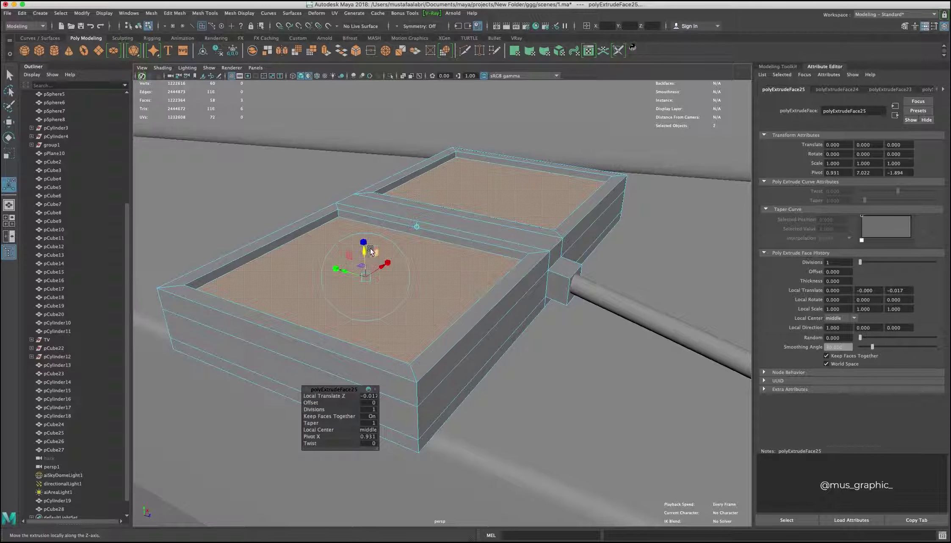
Bevel the whole block with fraction 0.3.
key(F8)
click(778, 66)
click(872, 284)
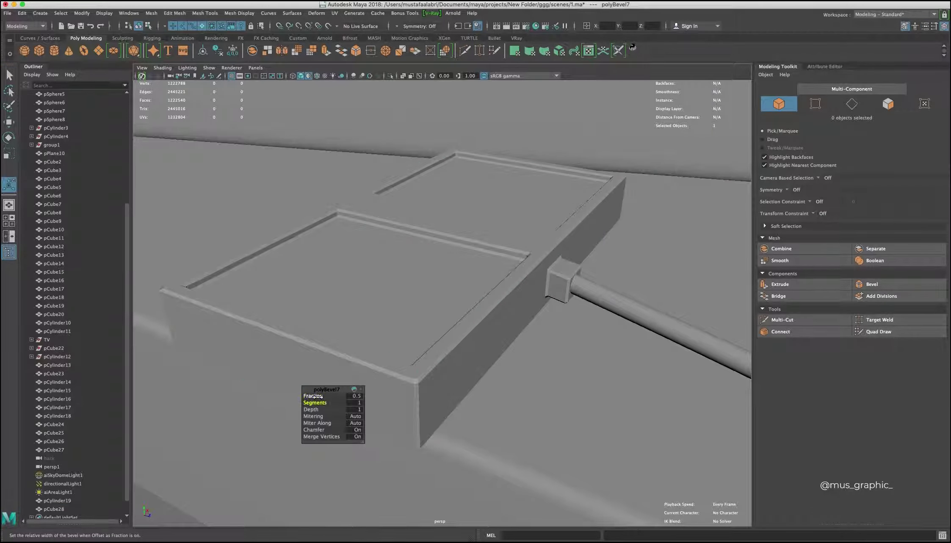
middle_drag(316, 397, 464, 303)
mouse_move(463, 303)
alt+mouse_down()
mouse_move(446, 350)
mouse_move(430, 361)
mouse_move(495, 318)
alt+mouse_up()
Create a new cube and place it on the furniture top.
right_click(333, 392)
click(394, 393)
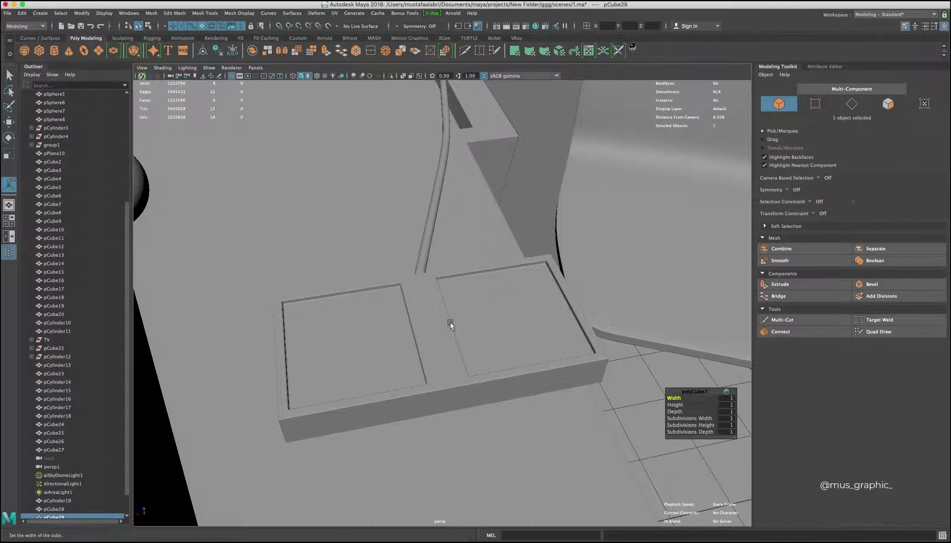
alt+drag(450, 324, 404, 346)
key(w)
drag(484, 396, 500, 237)
key(f)
drag(413, 321, 471, 301)
Scale the new cube flat from the top view to fit the turntable box's right recess.
key(f)
key(space)
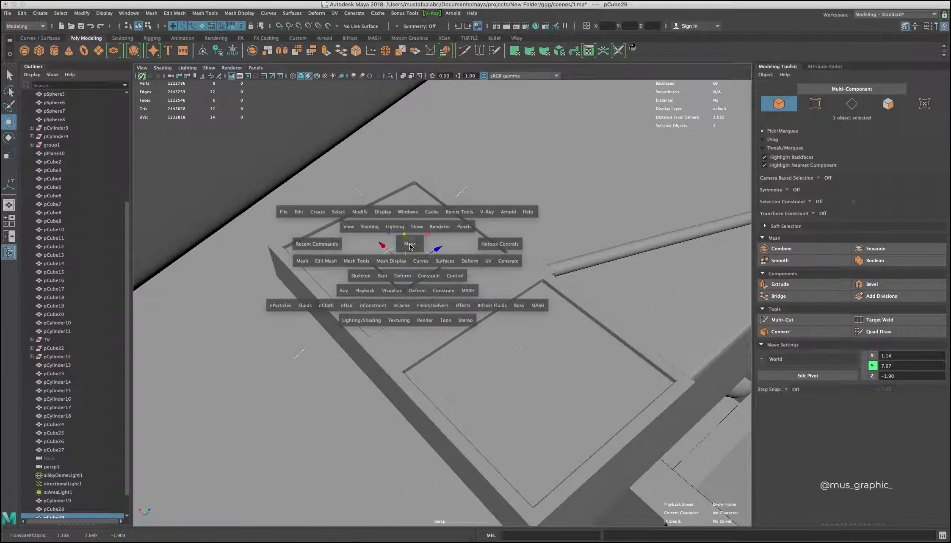
drag(410, 245, 410, 224)
scroll(450, 297, down, 3)
key(r)
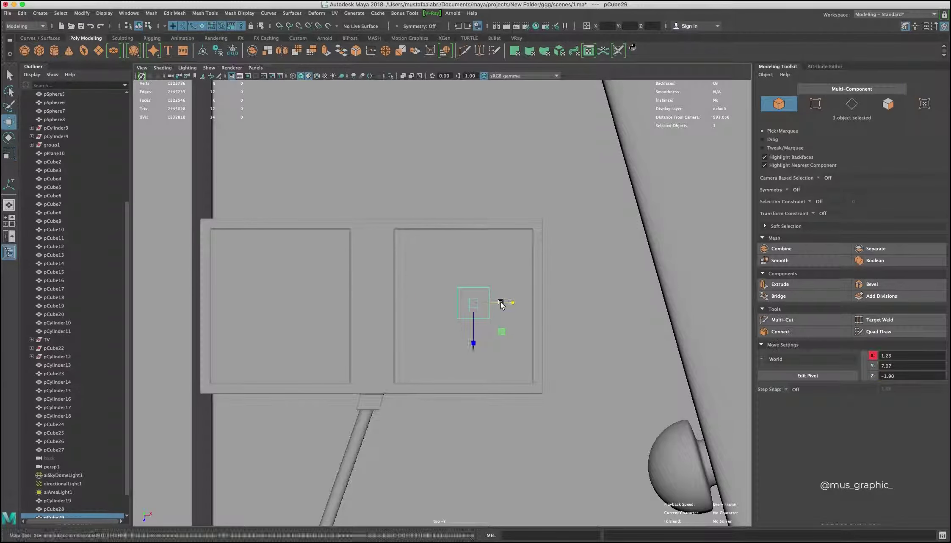
key(space)
key(f)
Insert an edge loop near the new cube's base.
click(205, 13)
click(231, 79)
click(487, 360)
right_drag(491, 341, 487, 322)
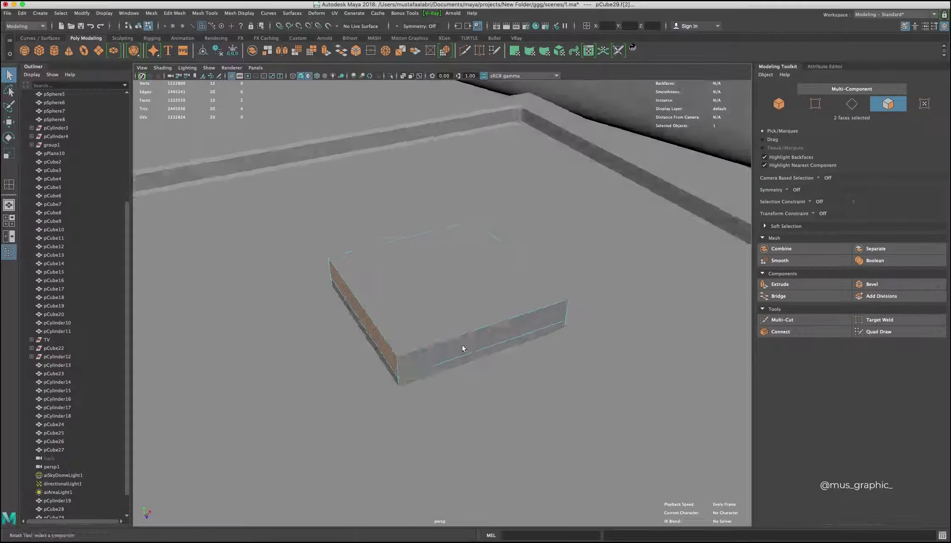
Extrude the slab's selected side faces outward.
drag(297, 254, 593, 402)
key(ctrl+e)
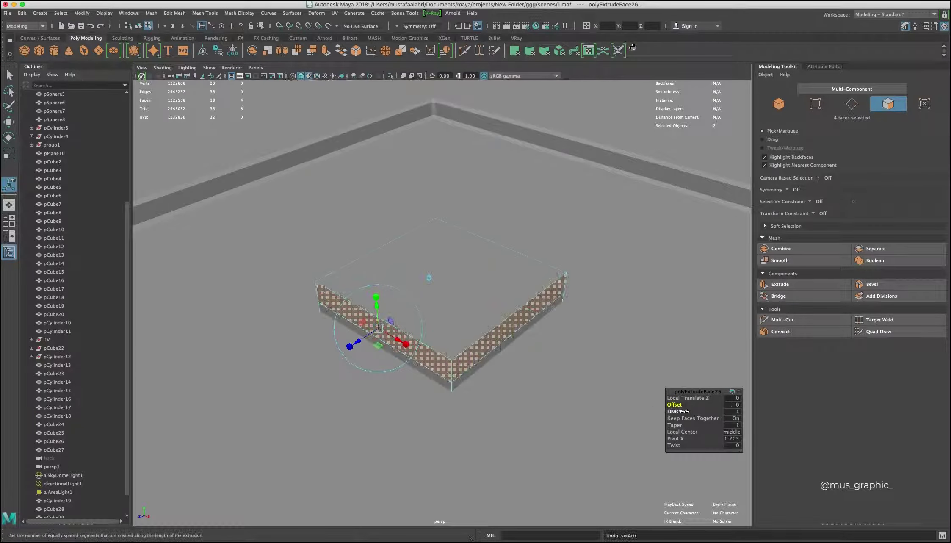
drag(339, 344, 290, 377)
mouse_move(395, 296)
mouse_down()
mouse_move(447, 274)
mouse_move(567, 350)
mouse_up()
click(550, 326)
key(ctrl+e)
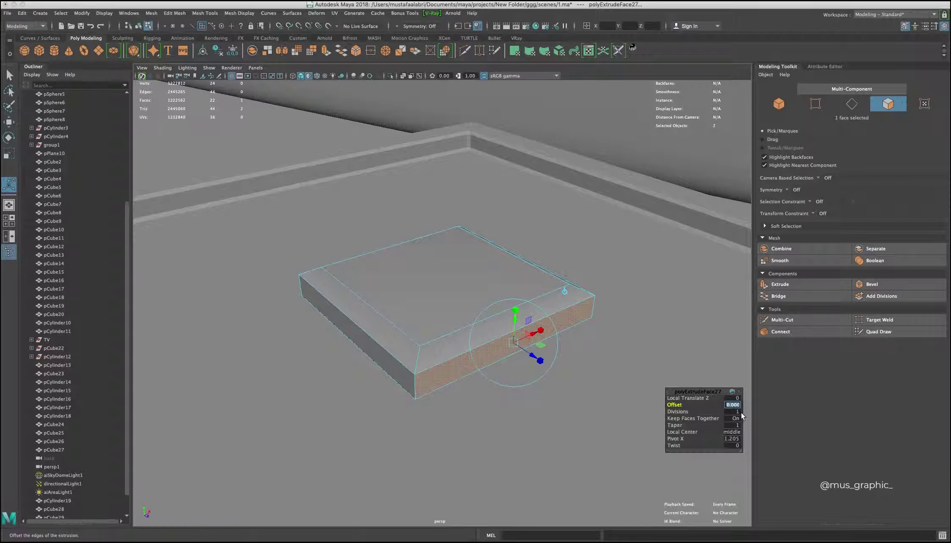
click(386, 367)
key(ctrl+e)
click(735, 405)
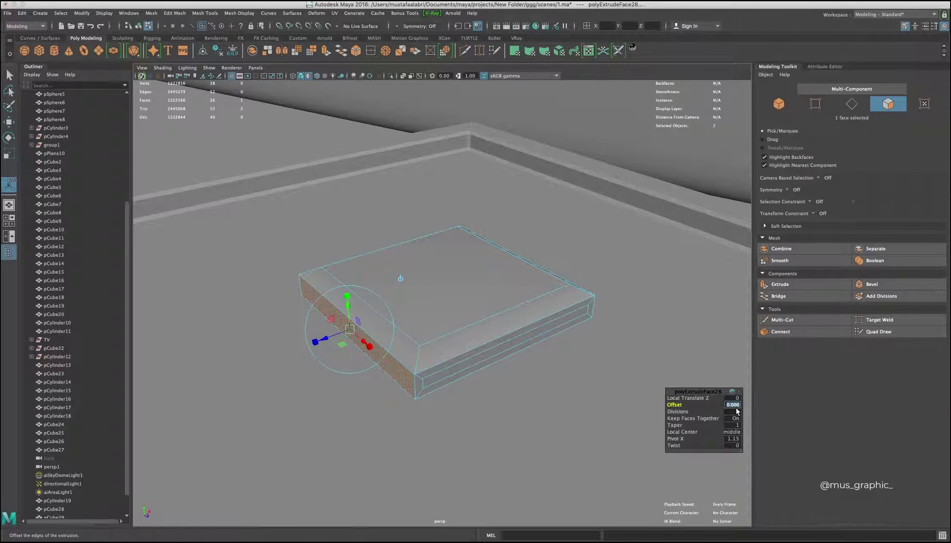
alt+drag(593, 424, 447, 372)
Extrude the remaining side faces and pull all four out into cross arms.
key(ctrl+e)
key(4)
key(5)
key(ctrl+e)
click(735, 406)
alt+drag(423, 338, 432, 344)
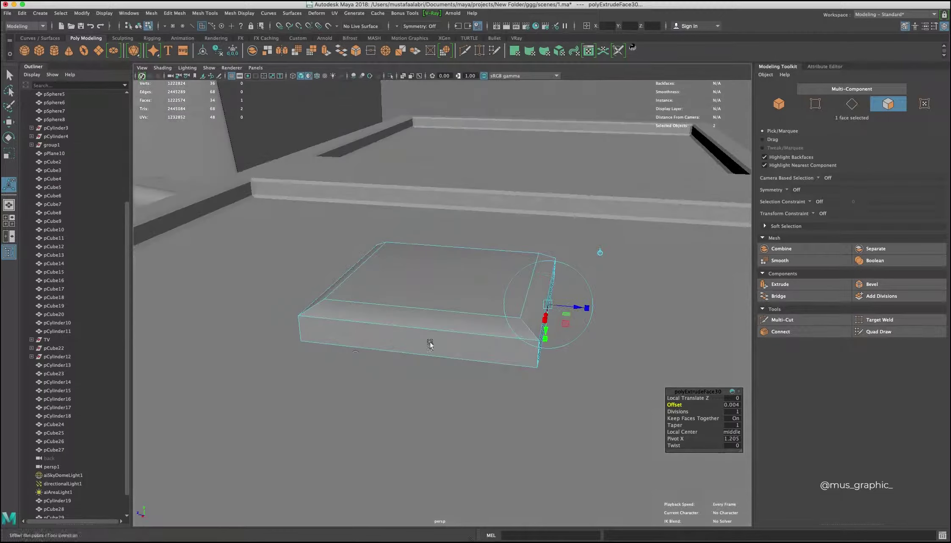
key(ctrl+e)
alt+drag(477, 374, 612, 322)
key(ctrl+e)
mouse_move(747, 321)
alt+mouse_down()
mouse_move(478, 339)
mouse_move(540, 360)
mouse_move(395, 194)
mouse_move(424, 254)
alt+mouse_up()
Try a further arm extrusion with 0.002 offset, then undo those edits.
key(ctrl+e)
click(735, 405)
text(2)
key(Return)
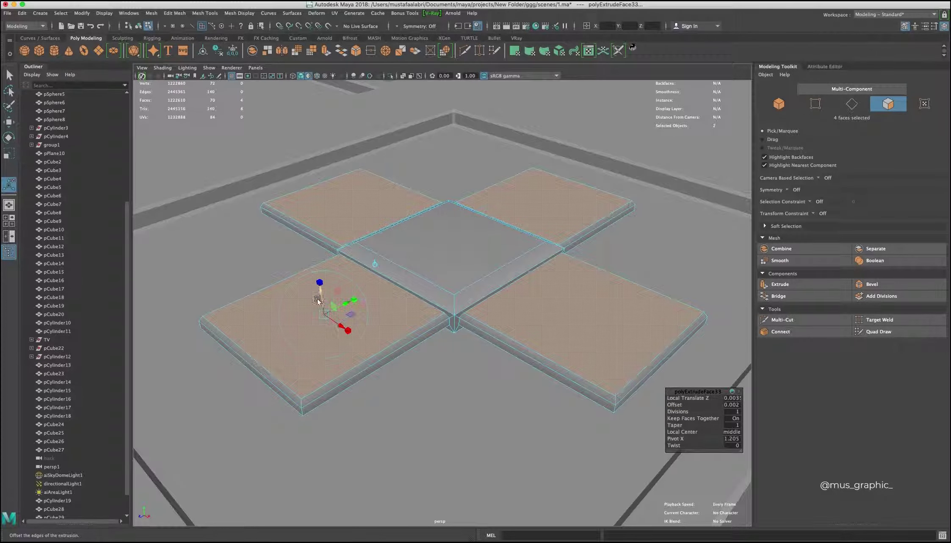
key(r)
key(ctrl+z)
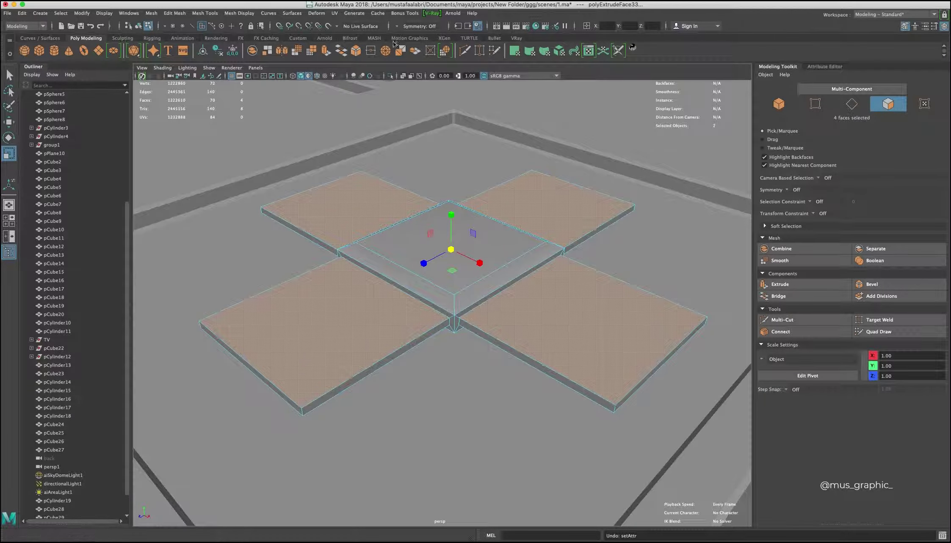
key(ctrl+e)
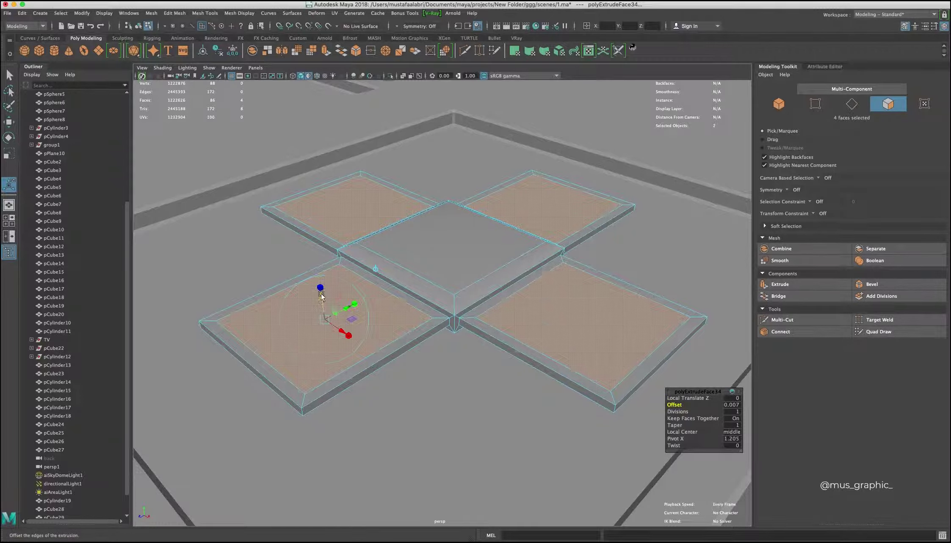
key(ctrl+z)
key(ctrl+z)
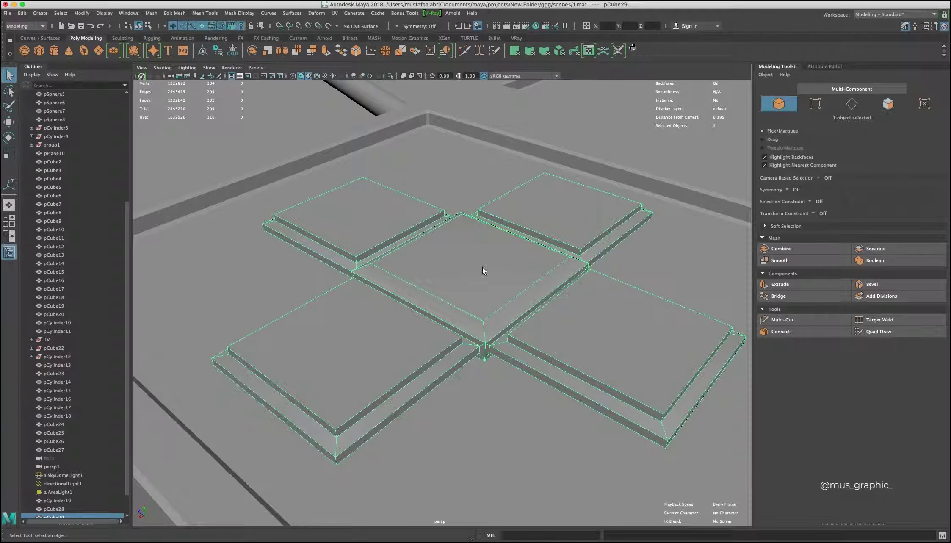
key(ctrl+z)
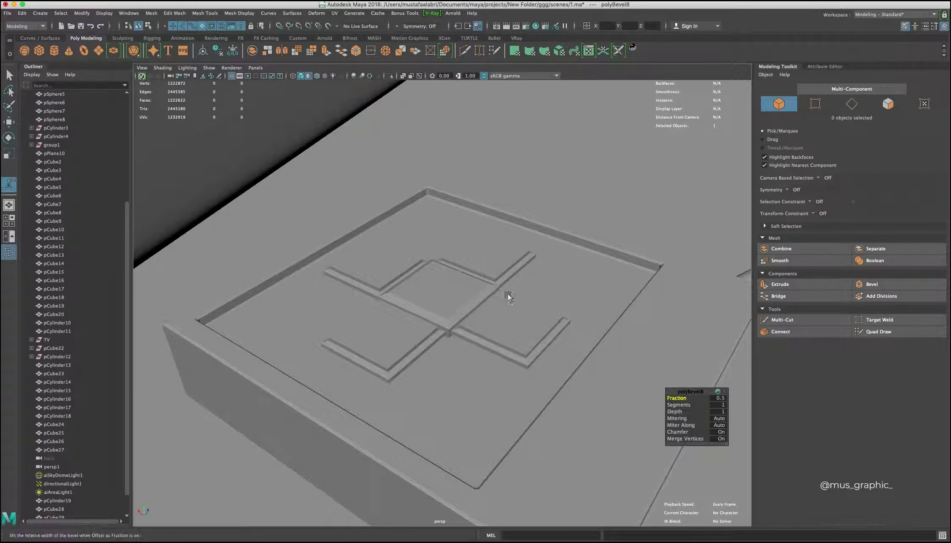
Bevel the cross's edges with 2 segments, checking the smooth preview.
key(ctrl+z)
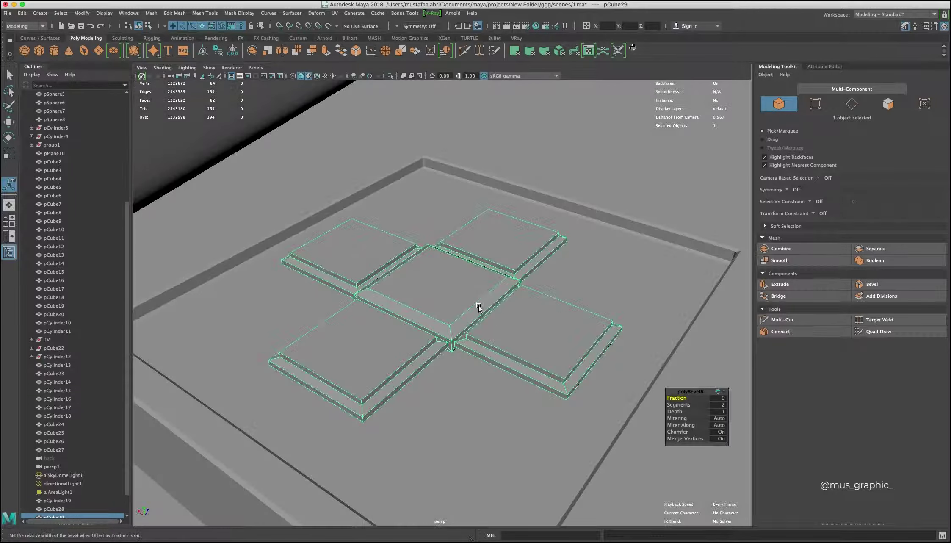
key(3)
key(1)
shift+right_drag(467, 293, 596, 343)
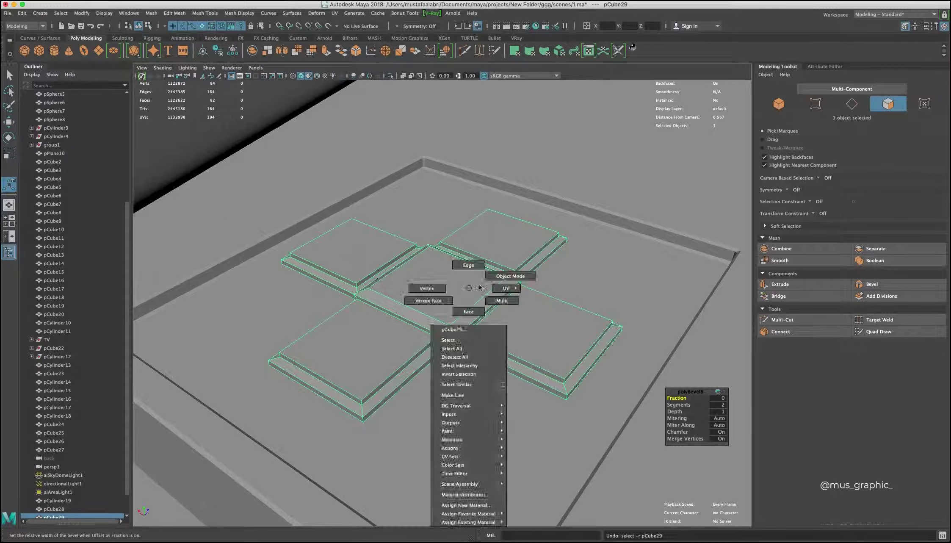
key(F8)
key(w)
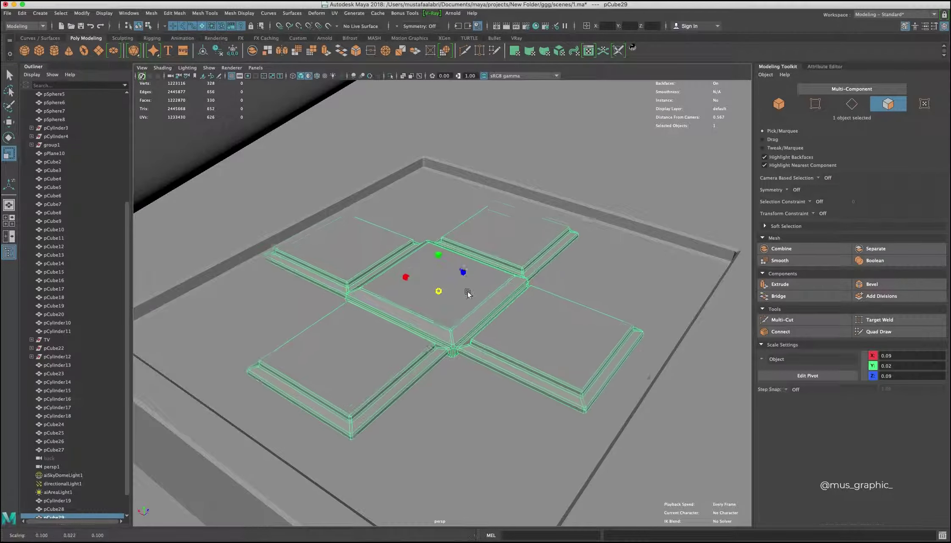
Set the cross onto the controller plate and create a new cylinder.
scroll(453, 317, down, 10)
scroll(453, 317, up, 5)
click(465, 325)
scroll(349, 293, up, 3)
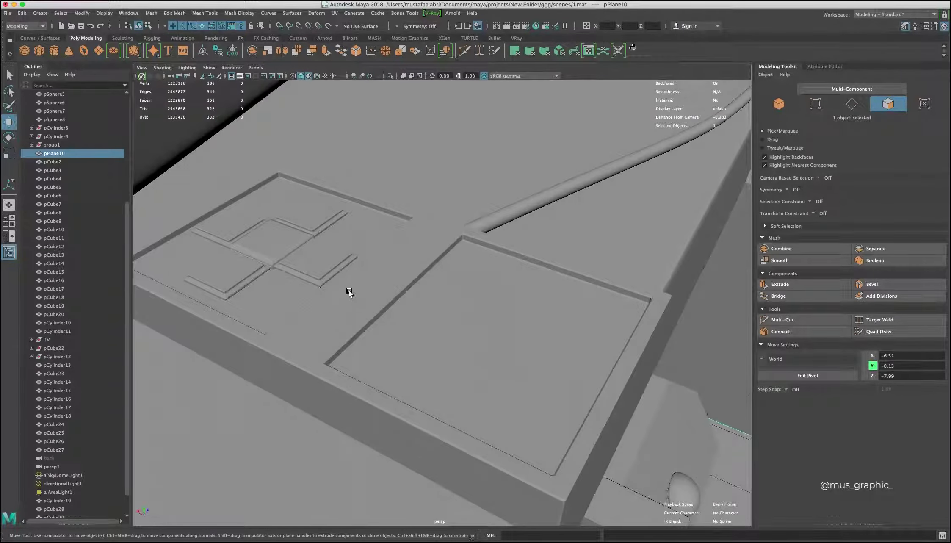
click(54, 50)
key(r)
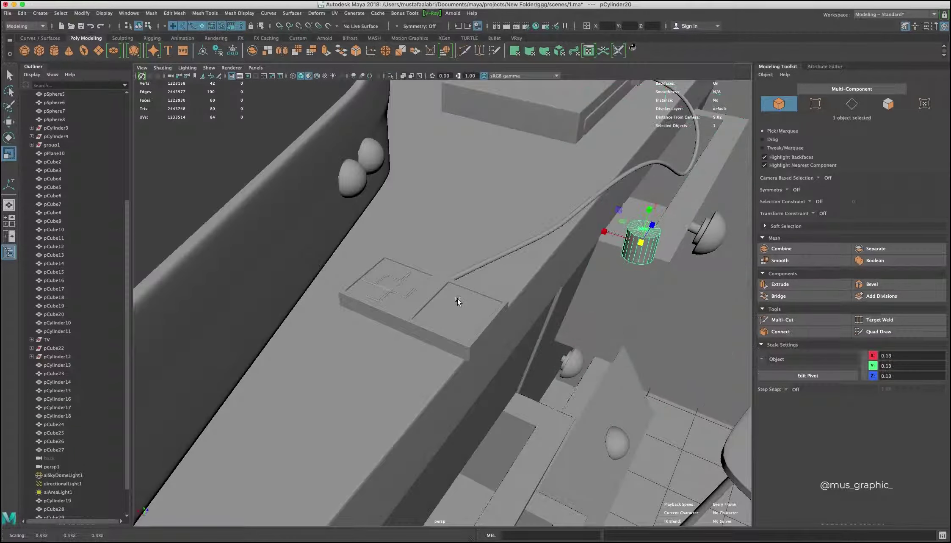
Flatten the cylinder into a disc button on the controller's right half and duplicate it.
key(f)
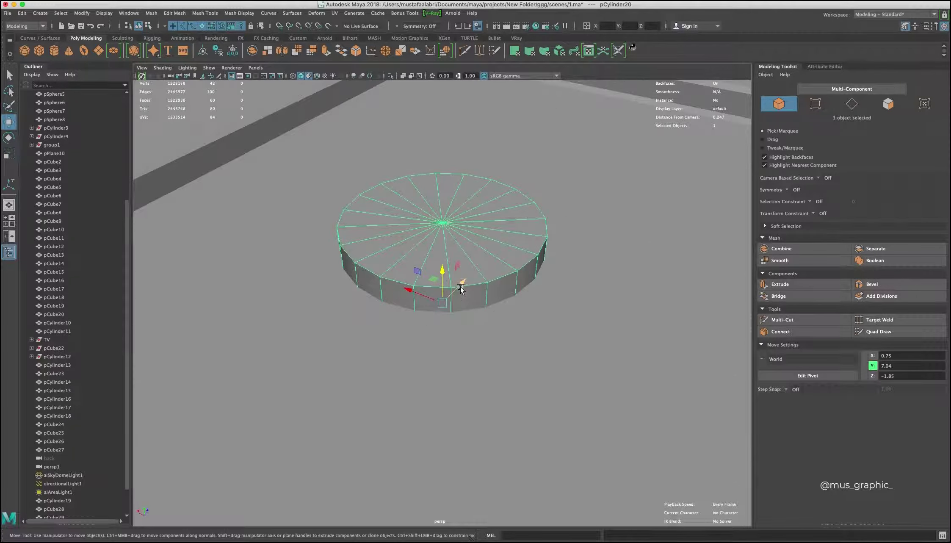
scroll(440, 271, down, 5)
drag(442, 221, 459, 269)
key(ctrl+a)
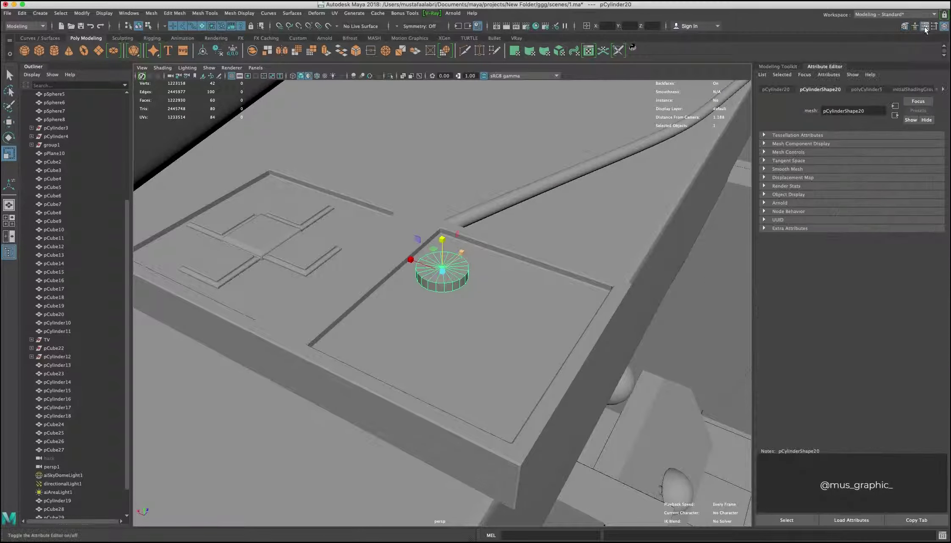
click(866, 89)
key(w)
scroll(448, 230, up, 3)
scroll(450, 237, down, 4)
mouse_move(448, 230)
mouse_down()
mouse_move(529, 324)
mouse_move(487, 353)
mouse_move(444, 365)
mouse_move(486, 317)
mouse_up()
key(ctrl+d)
key(ctrl+d)
key(ctrl+d)
Group the controller parts and cable, naming the group g_m.
click(486, 317)
scroll(470, 343, up, 2)
scroll(424, 319, up, 2)
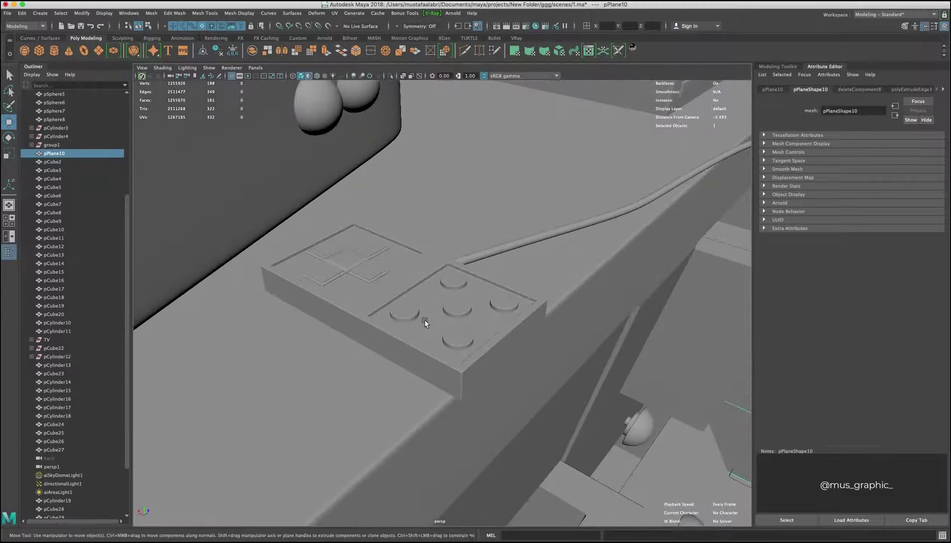
drag(250, 216, 555, 402)
shift+click(548, 245)
key(f)
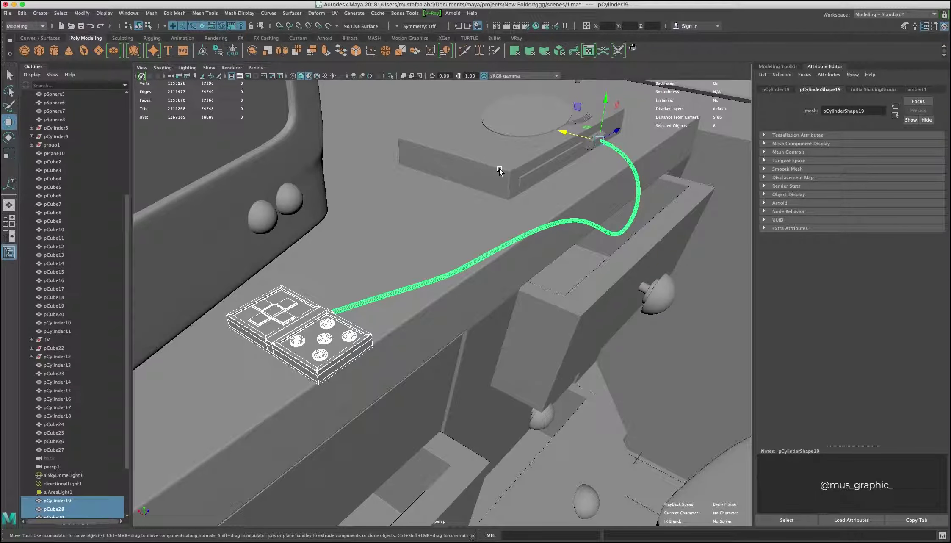
key(ctrl+g)
double_click(44, 510)
text(g_m)
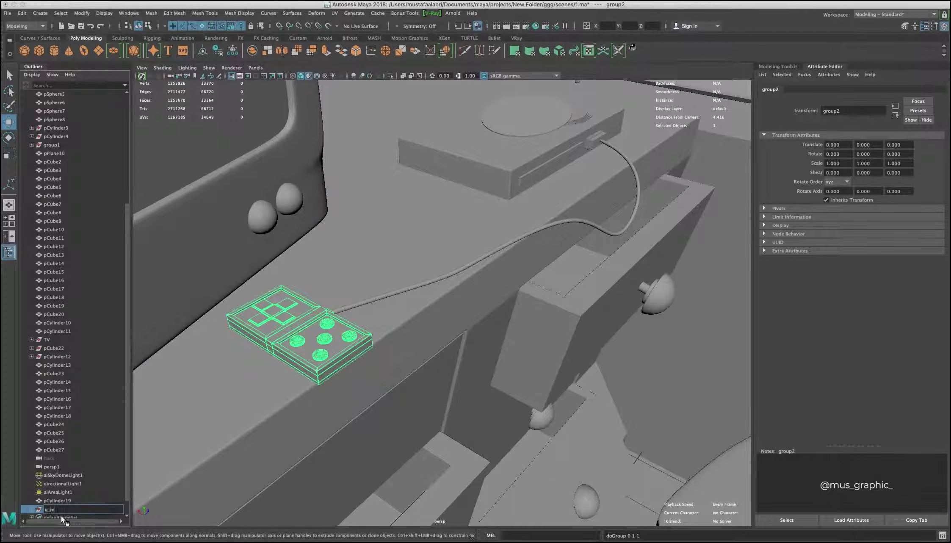
key(Return)
scroll(381, 296, down, 5)
alt+drag(381, 296, 296, 275)
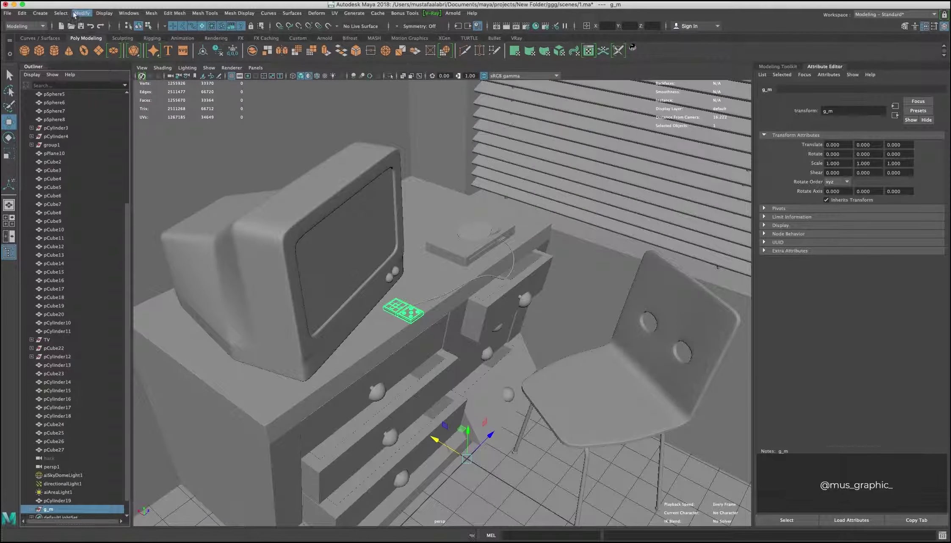
Delete the aiSkyDomeLight1 sky dome light from the scene.
click(243, 324)
alt+drag(242, 324, 346, 342)
scroll(357, 329, up, 5)
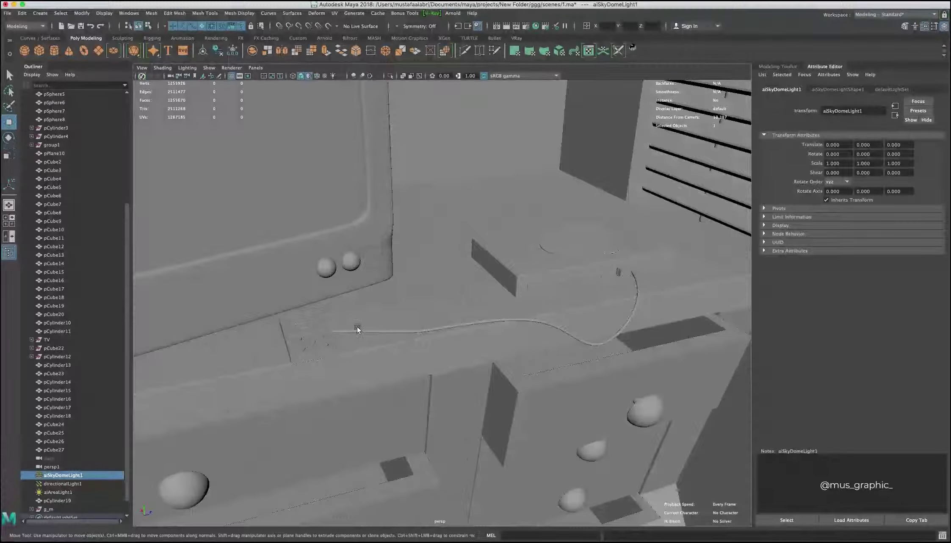
scroll(574, 338, down, 5)
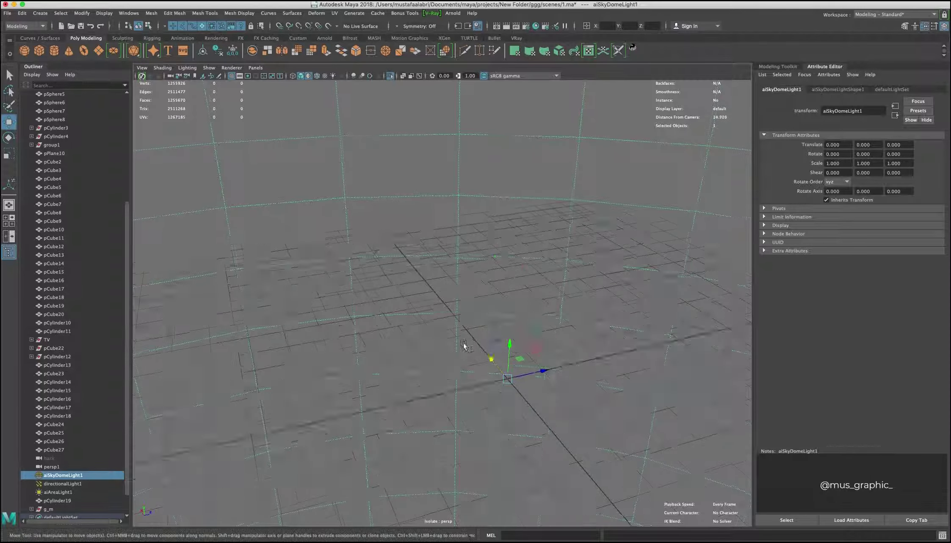
key(f)
key(Delete)
key(f)
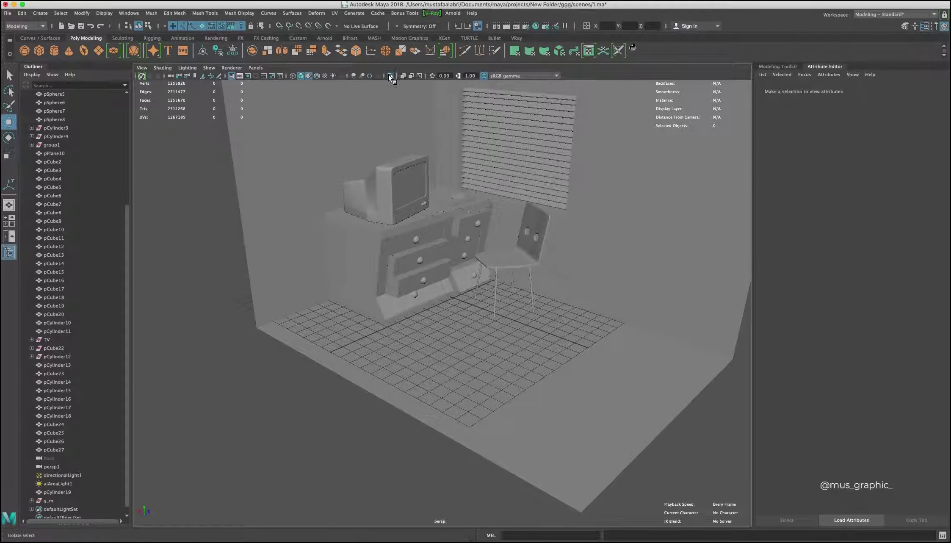
Create a new cylinder, pCylinder25, isolate it and select its top face.
click(390, 75)
click(54, 50)
drag(466, 259, 466, 238)
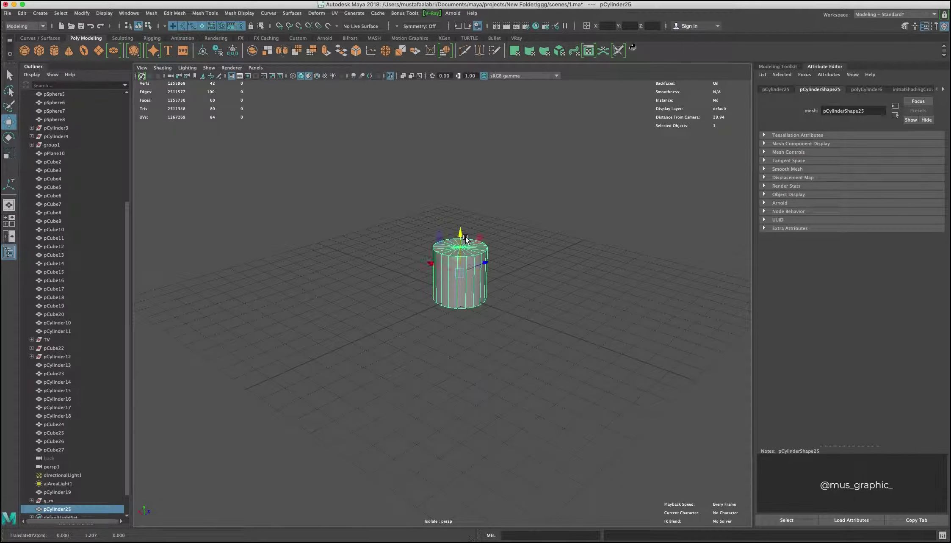
right_drag(466, 238, 466, 265)
click(461, 248)
key(f)
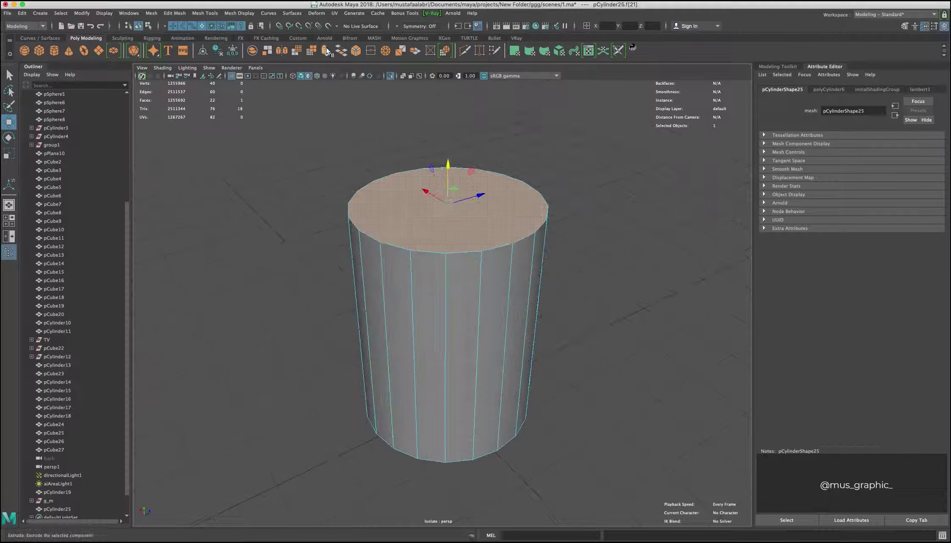
Extrude and scale the cylinder's top face inward to form a rim.
click(329, 51)
key(ctrl+e)
mouse_move(434, 204)
mouse_down()
mouse_move(453, 230)
mouse_move(437, 245)
mouse_up()
key(r)
key(ctrl+e)
scroll(487, 253, up, 3)
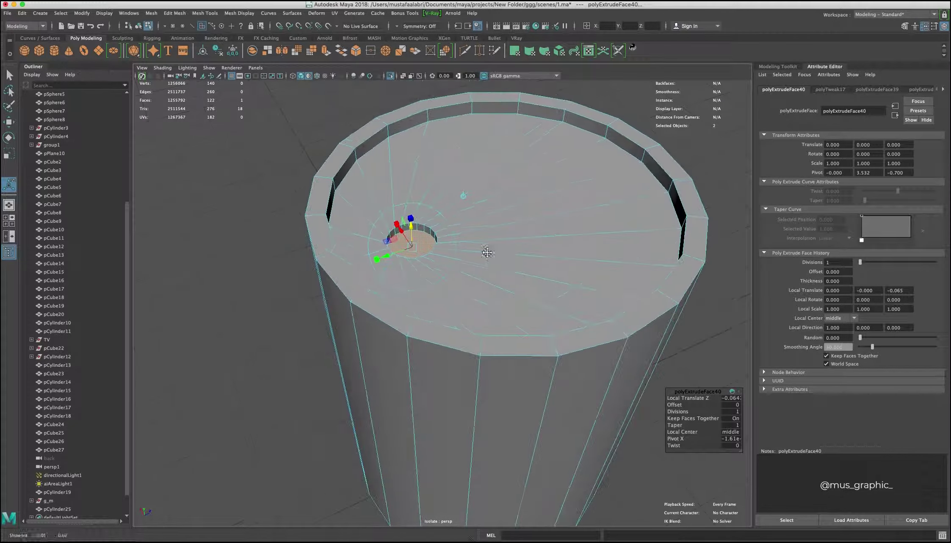
Extrude and raise the centre of the top into a small central post.
key(ctrl+e)
key(w)
drag(411, 231, 411, 210)
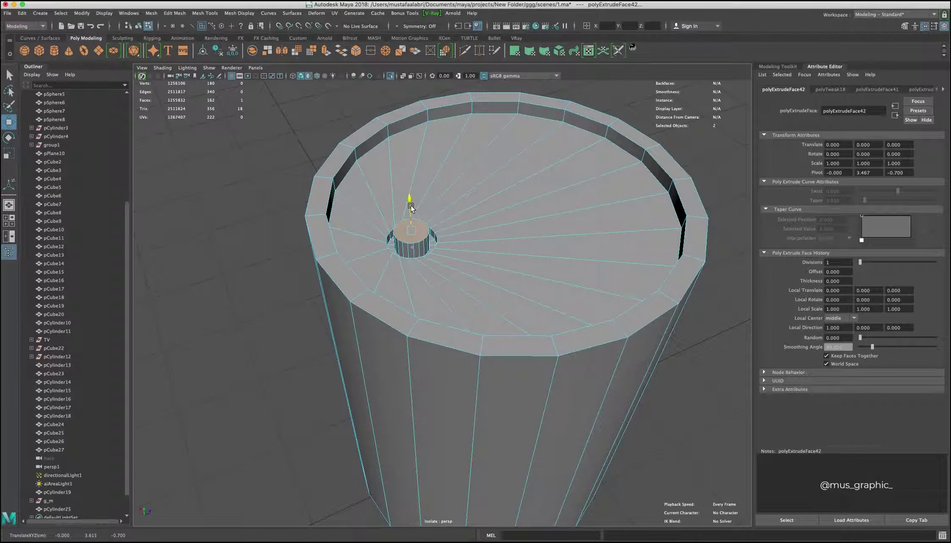
key(ctrl+e)
key(r)
scroll(423, 220, up, 3)
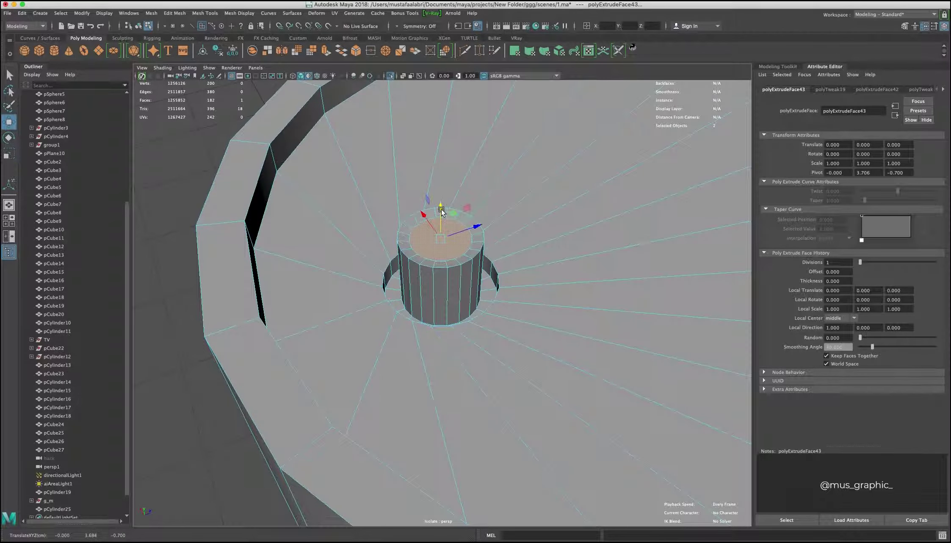
key(ctrl+e)
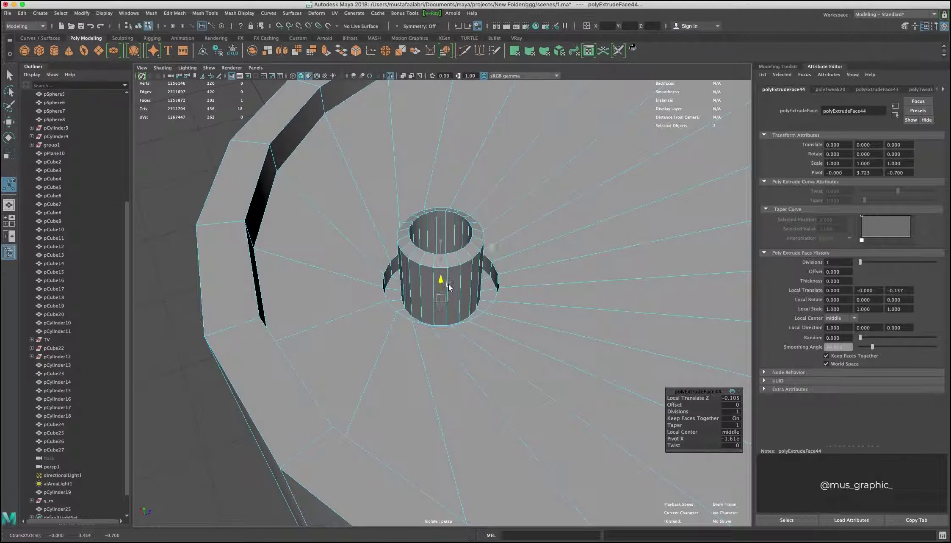
Try an edge loop near the base, undo it, and view the cylinder's underside.
key(F8)
key(f)
click(401, 341)
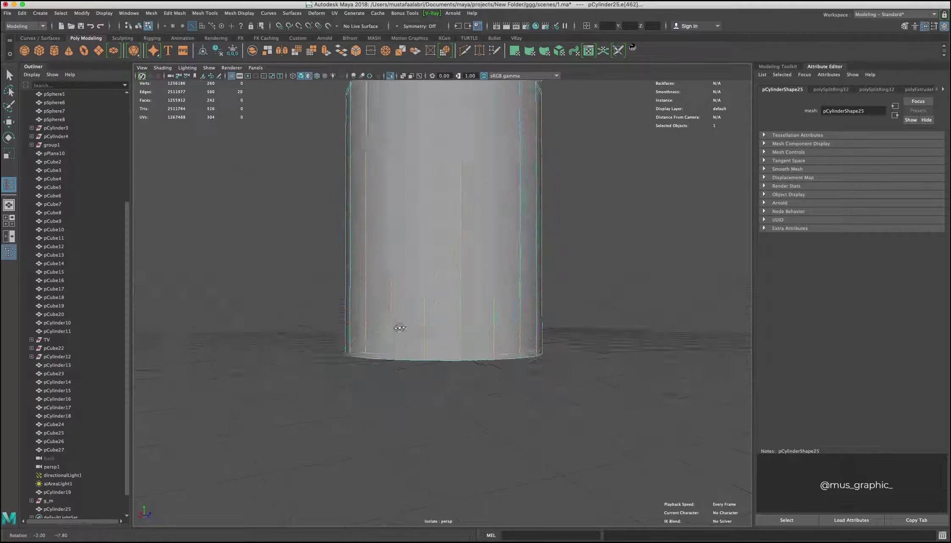
key(ctrl+z)
scroll(401, 340, down, 3)
alt+drag(420, 377, 441, 278)
key(q)
Extrude the bottom cap inward twice to recess the cylinder's base.
right_click(440, 328)
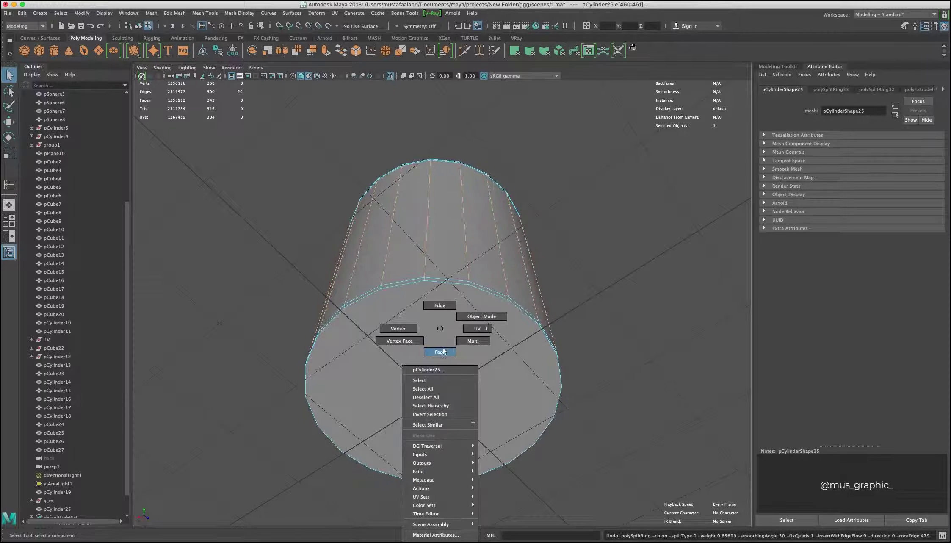
click(441, 381)
key(ctrl+e)
drag(457, 403, 440, 398)
mouse_move(434, 360)
mouse_down()
mouse_move(437, 392)
mouse_move(423, 392)
mouse_up()
key(ctrl+e)
key(3)
right_click(434, 335)
click(468, 321)
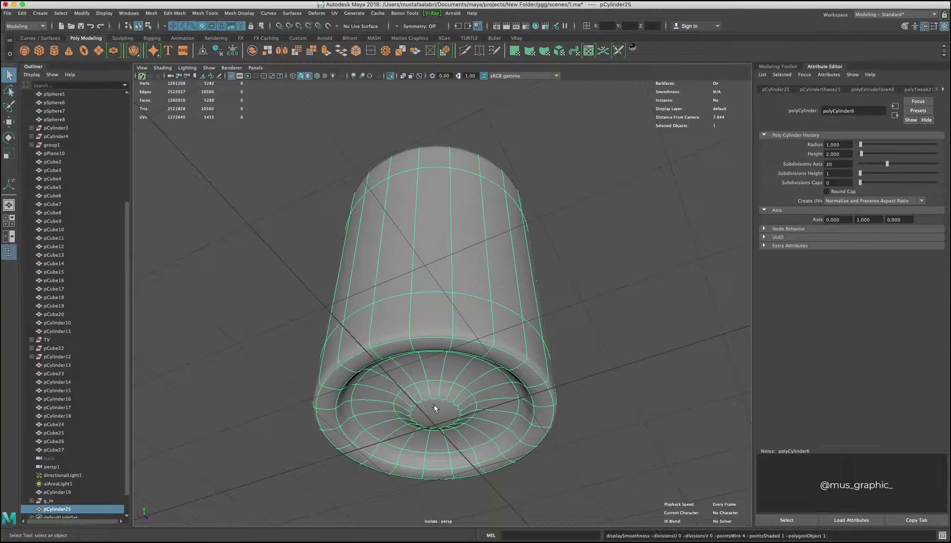
key(1)
key(F11)
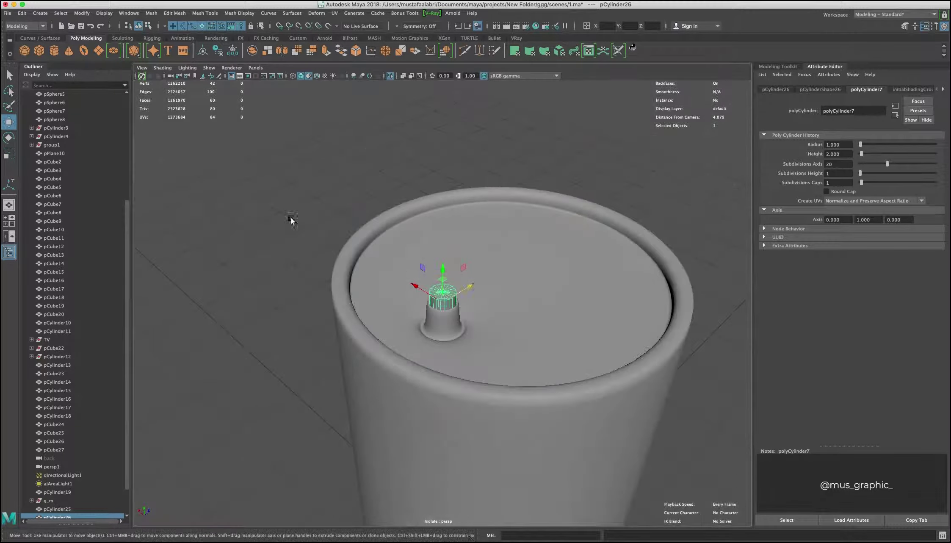
Extrude the straw's top faces and rotate them to bend the straw over.
scroll(426, 272, up, 5)
scroll(450, 261, down, 5)
alt+drag(450, 262, 474, 207)
key(ctrl+e)
key(ctrl+e)
key(ctrl+e)
drag(450, 175, 372, 182)
key(ctrl+e)
Insert an edge loop near the straw's base.
scroll(403, 242, down, 3)
alt+drag(278, 319, 528, 284)
key(F8)
scroll(392, 298, up, 5)
scroll(393, 300, down, 3)
click(372, 322)
shift+right_drag(373, 330, 364, 348)
click(371, 383)
mouse_move(373, 387)
alt+mouse_down()
mouse_move(516, 314)
mouse_move(468, 271)
alt+mouse_up()
Select two face loops at the straw's bend and extrude them into ribs.
key(3)
right_click(364, 222)
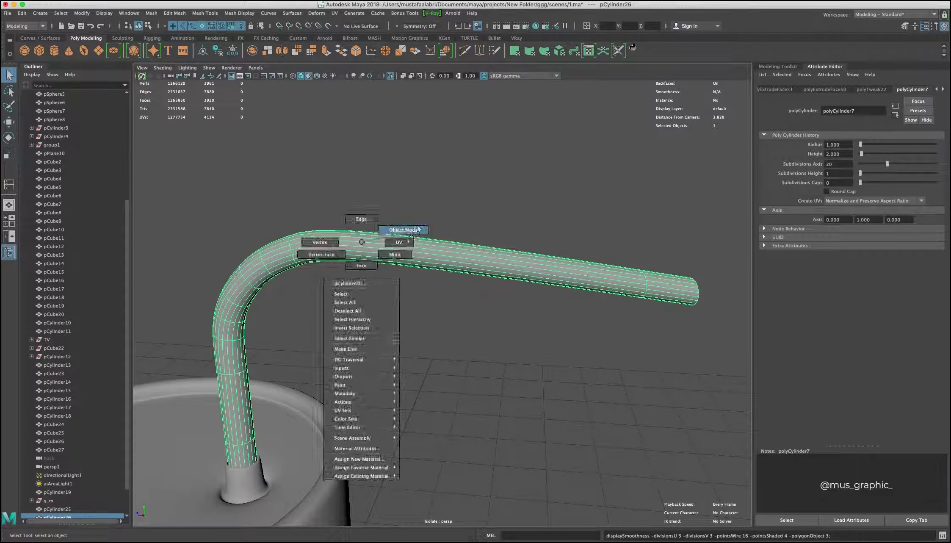
alt+drag(364, 222, 410, 302)
click(411, 305)
right_drag(446, 296, 441, 313)
key(1)
scroll(488, 314, up, 3)
double_click(487, 309)
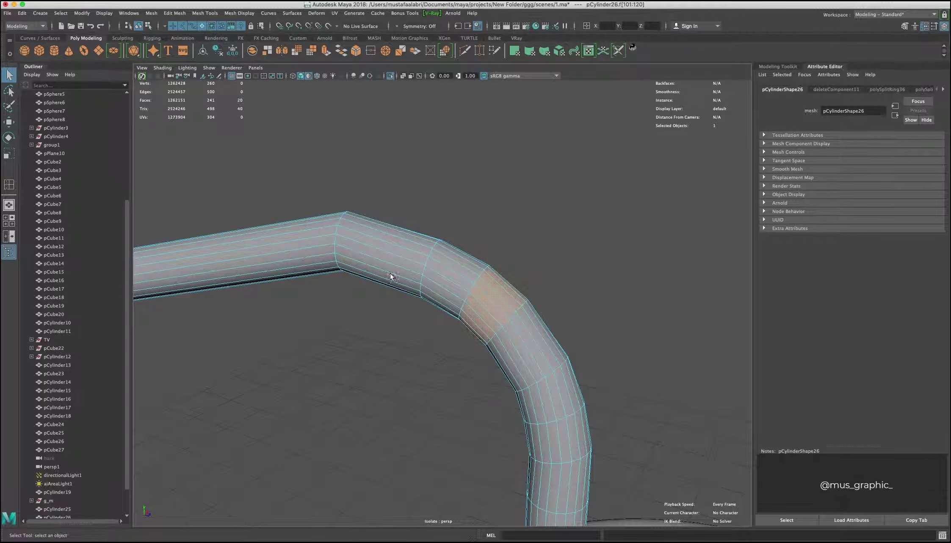
alt+drag(557, 407, 525, 373)
shift+double_click(525, 372)
key(ctrl+e)
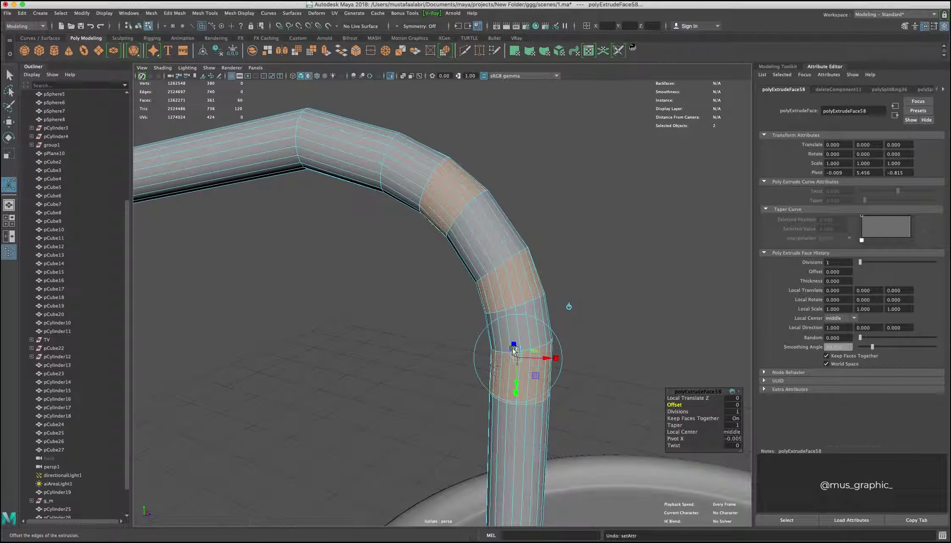
Return to object mode and select the cup together with the straw.
key(F8)
key(q)
scroll(423, 254, down, 5)
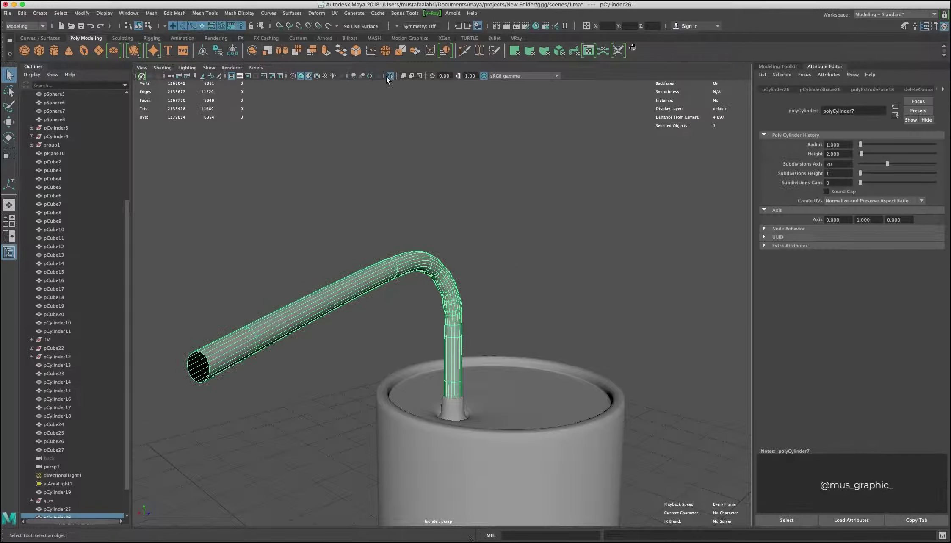
click(390, 75)
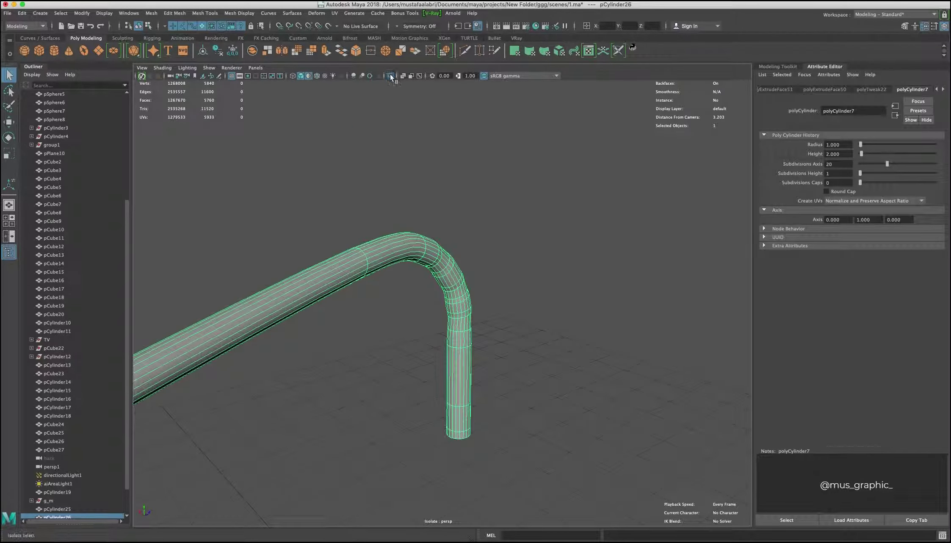
click(390, 76)
click(447, 256)
key(F9)
key(e)
click(564, 181)
alt+drag(564, 181, 519, 197)
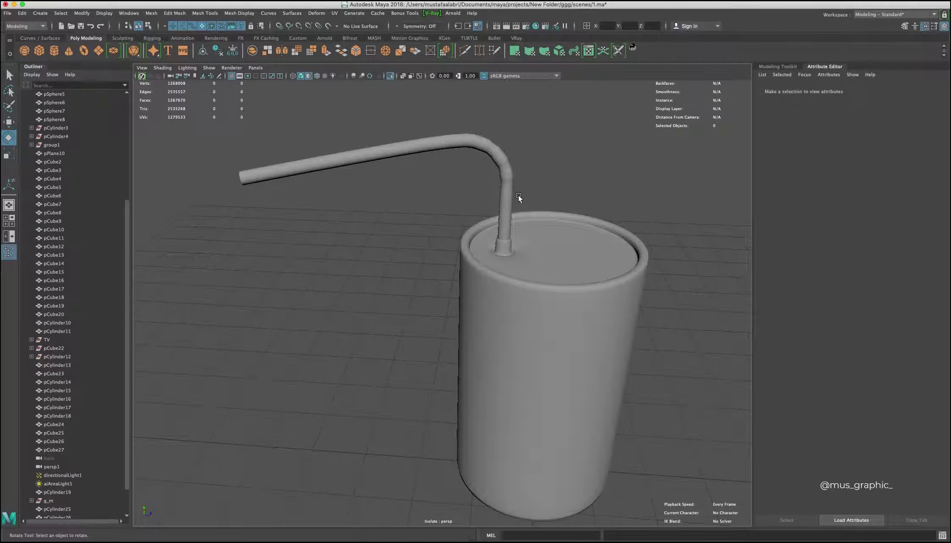
scroll(518, 196, down, 5)
click(504, 322)
shift+click(467, 239)
Smooth the cup and straw, then scale group2 down to 0.19.
key(t)
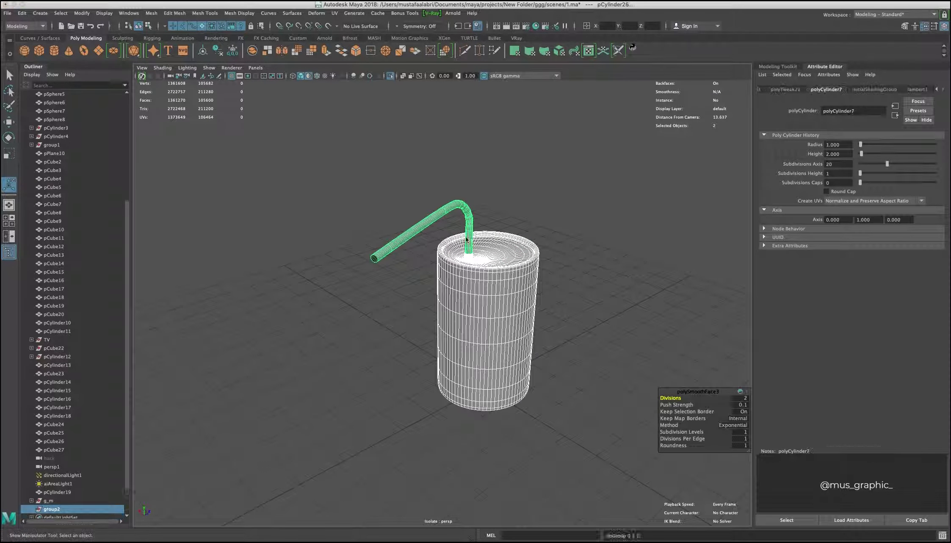
key(Up)
key(w)
key(ctrl+1)
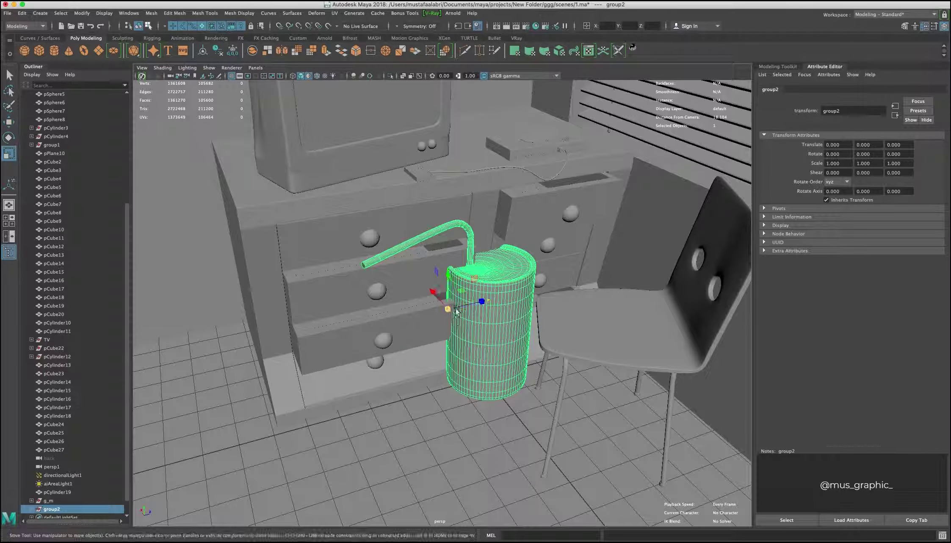
drag(456, 312, 408, 328)
scroll(440, 316, up, 3)
key(w)
scroll(439, 320, up, 3)
scroll(440, 320, down, 3)
scroll(407, 326, up, 3)
scroll(407, 328, down, 3)
scroll(496, 312, up, 4)
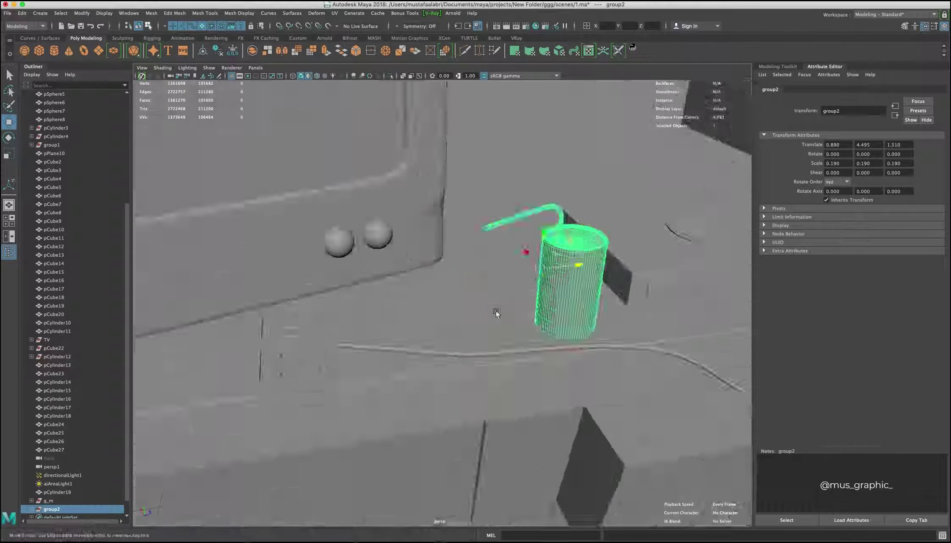
scroll(496, 312, down, 3)
Set the cup on the dresser, add a rotated copy beside the TV, and extrude the disc's top.
key(ctrl+d)
drag(531, 233, 500, 254)
alt+drag(466, 296, 381, 296)
key(w)
drag(602, 234, 264, 303)
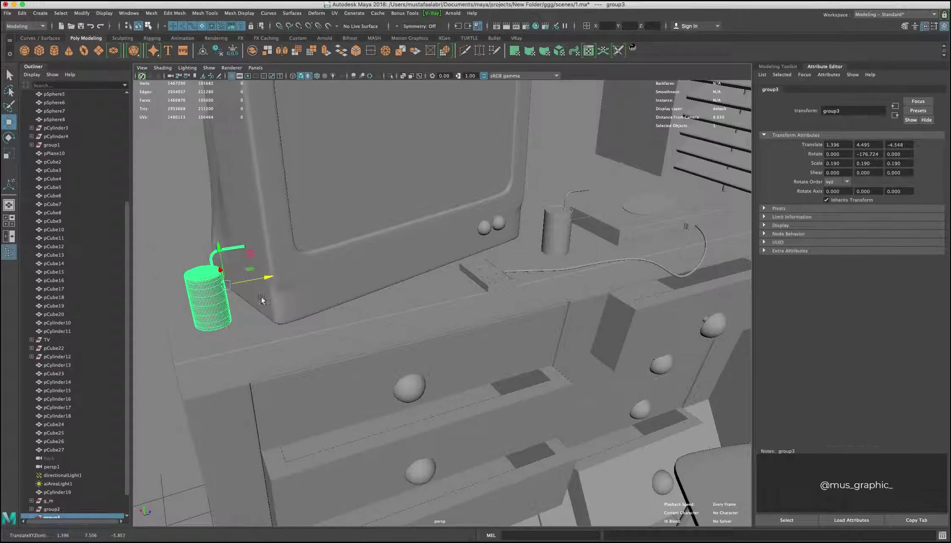
key(e)
mouse_move(223, 280)
mouse_down()
mouse_move(269, 312)
mouse_move(365, 330)
mouse_move(517, 309)
mouse_up()
click(393, 342)
key(ctrl+e)
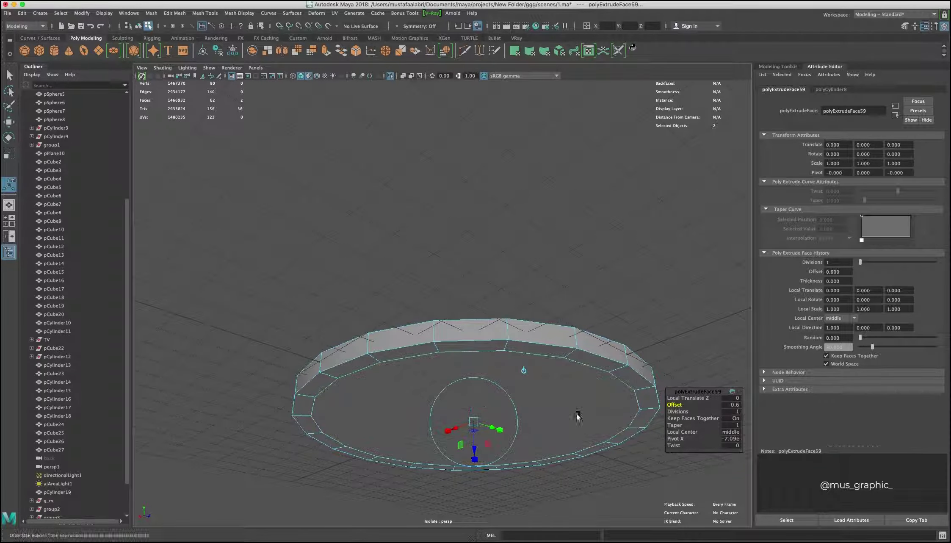
Shrink the disc's inner top face, push it down, and add three edge loops.
drag(491, 430, 486, 393)
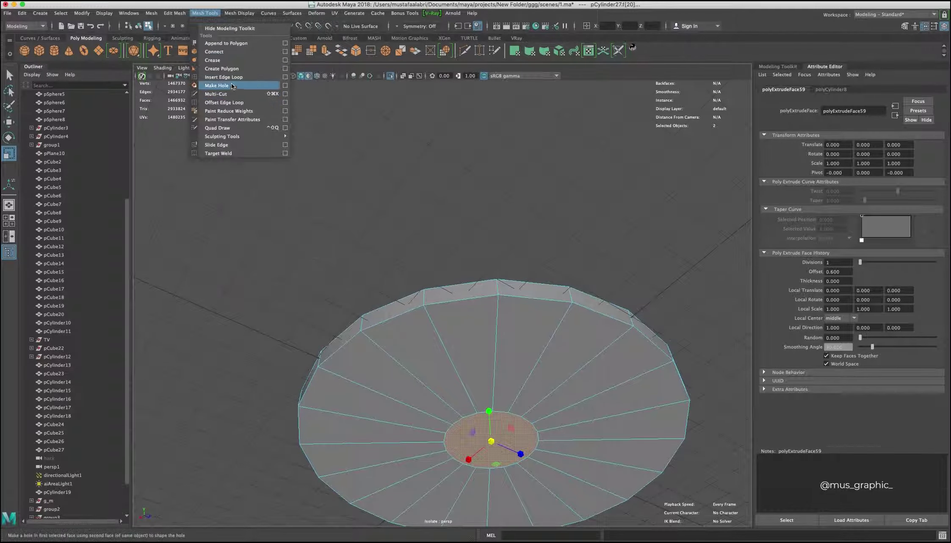
key(ctrl+e)
scroll(466, 339, up, 3)
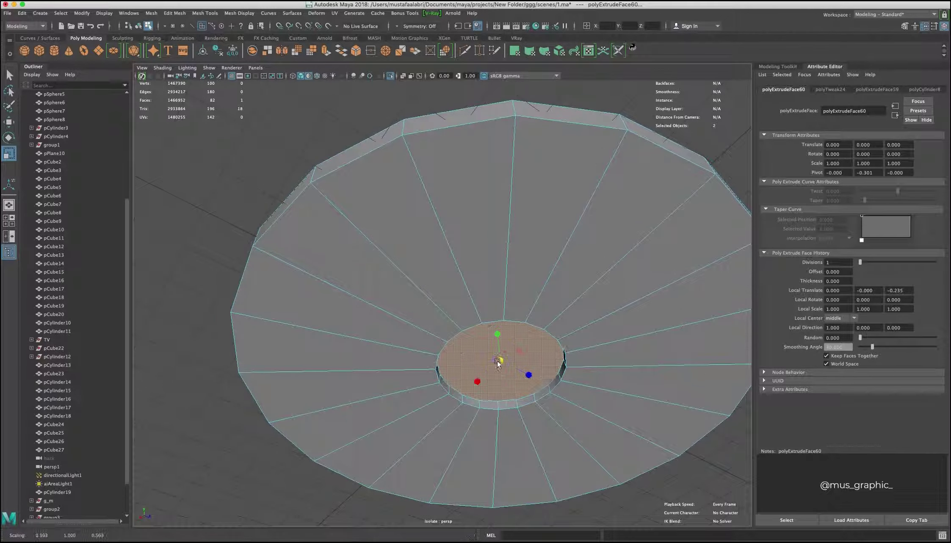
drag(472, 356, 472, 372)
key(ctrl+e)
click(205, 13)
click(212, 63)
click(472, 295)
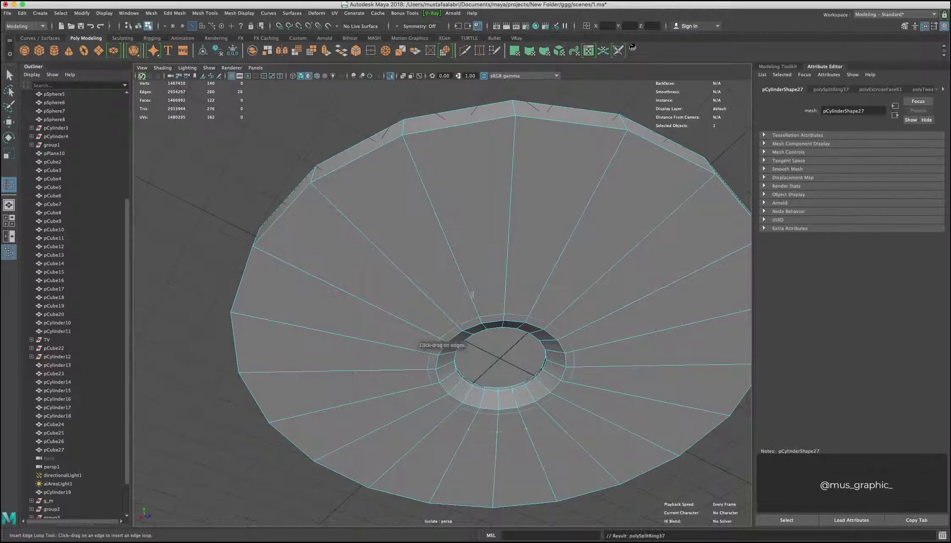
Sink the inner top face 0.212 deep to form the tray, then stretch pCube31 into a bar.
alt+drag(537, 392, 505, 399)
click(488, 267)
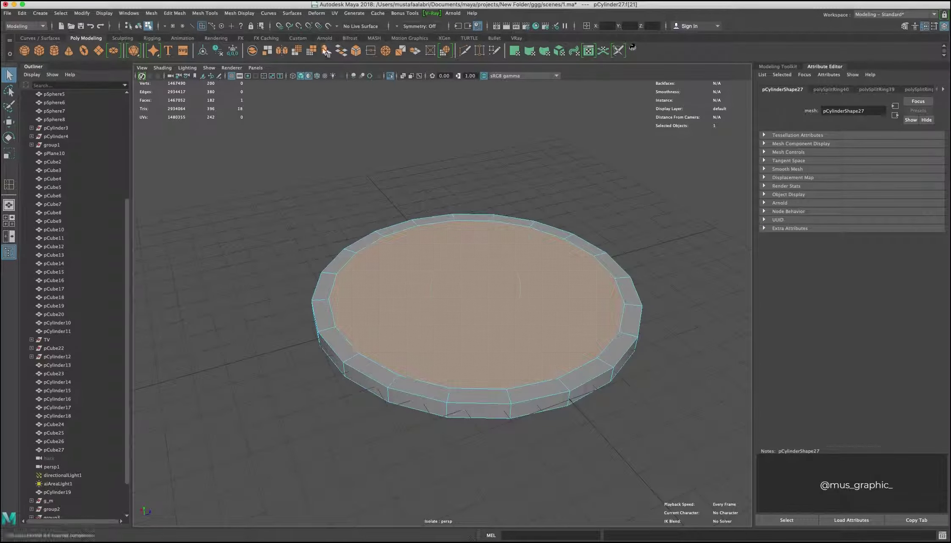
key(ctrl+e)
drag(479, 273, 543, 282)
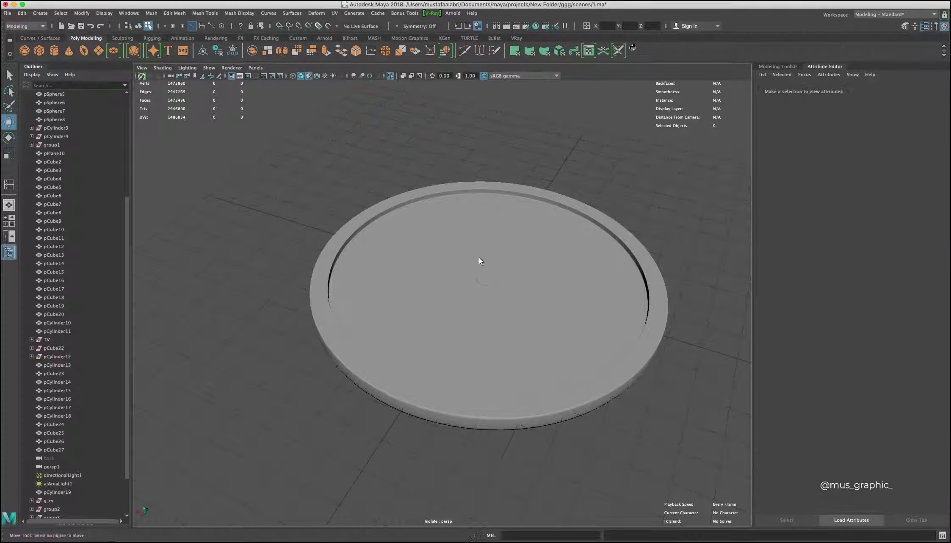
key(r)
alt+drag(464, 282, 534, 276)
From a top wireframe view, pull the bar's far-end vertices in to the disc centre.
key(space)
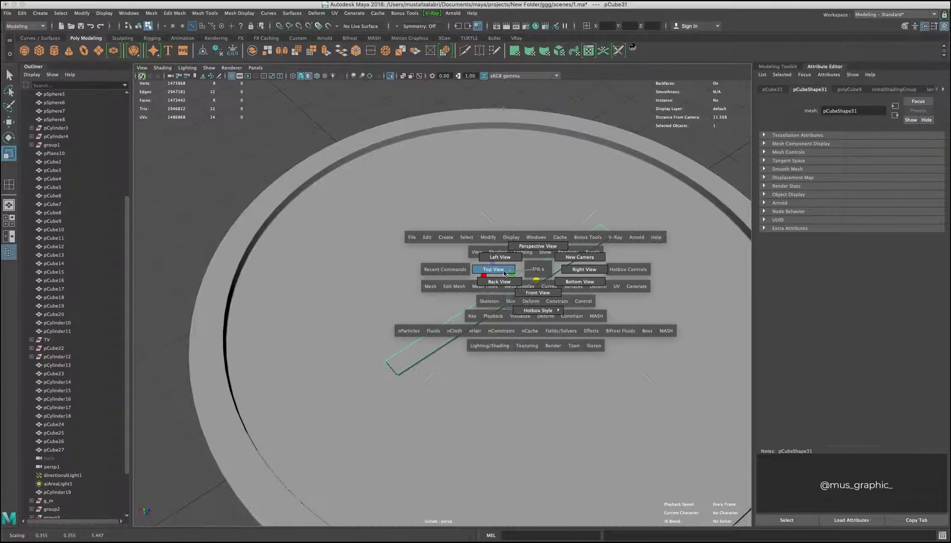
click(467, 281)
key(4)
key(F9)
mouse_move(404, 212)
mouse_down()
mouse_move(462, 243)
mouse_move(442, 335)
mouse_up()
key(w)
mouse_move(452, 388)
mouse_down()
mouse_move(413, 449)
mouse_move(444, 478)
mouse_up()
scroll(444, 479, up, 3)
alt+drag(520, 319, 428, 313)
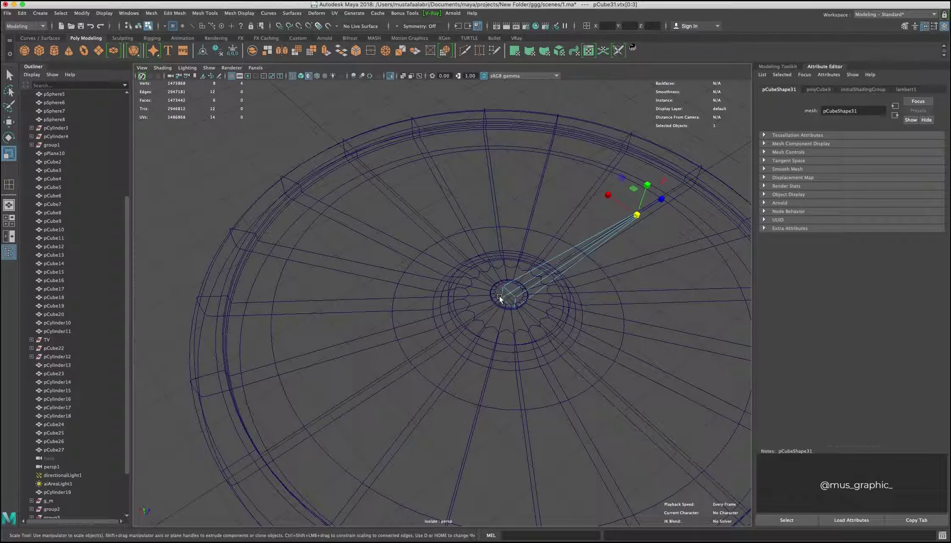
key(5)
Flatten the hand bar's height and bevel its edges.
key(r)
click(437, 309)
right_drag(555, 245, 550, 261)
click(339, 326)
key(ctrl+z)
mouse_move(536, 294)
alt+mouse_down()
mouse_move(364, 290)
mouse_move(316, 237)
mouse_move(313, 220)
alt+mouse_up()
key(ctrl+z)
key(ctrl+z)
key(ctrl+z)
key(ctrl+z)
key(ctrl+z)
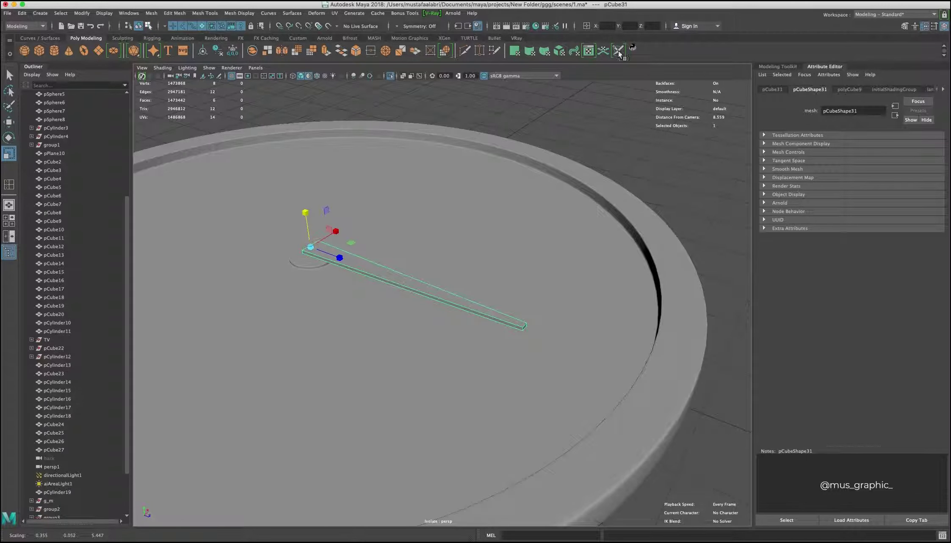
click(777, 66)
click(892, 287)
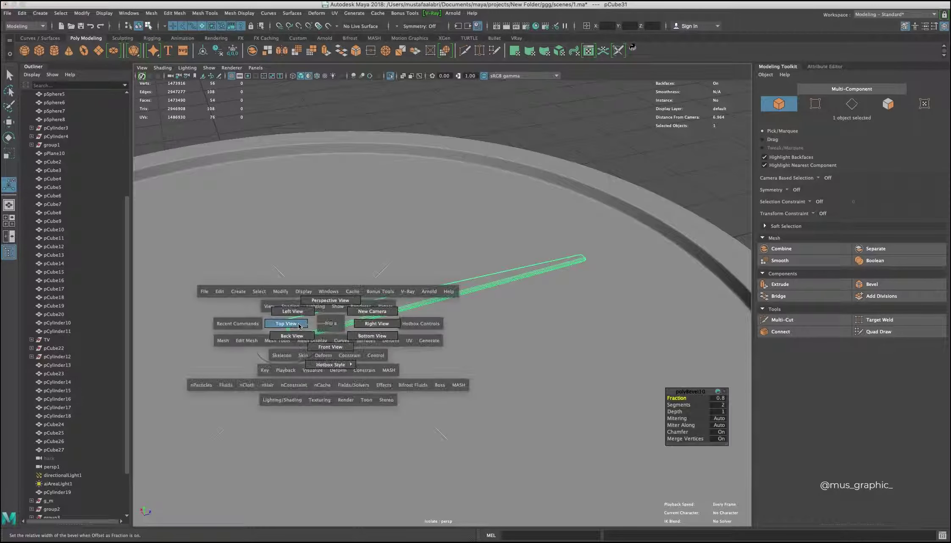
Duplicate the hand, rotate the copy, and pull its end in to make a shorter hand.
drag(335, 343, 335, 297)
key(e)
key(ctrl+d)
mouse_move(510, 227)
mouse_down()
mouse_move(443, 187)
mouse_move(494, 226)
mouse_up()
key(w)
alt+middle_drag(434, 233, 453, 233)
key(F9)
drag(322, 138, 395, 190)
key(F8)
Duplicate the vertical bar and rotate the copy into a third hand position.
click(512, 271)
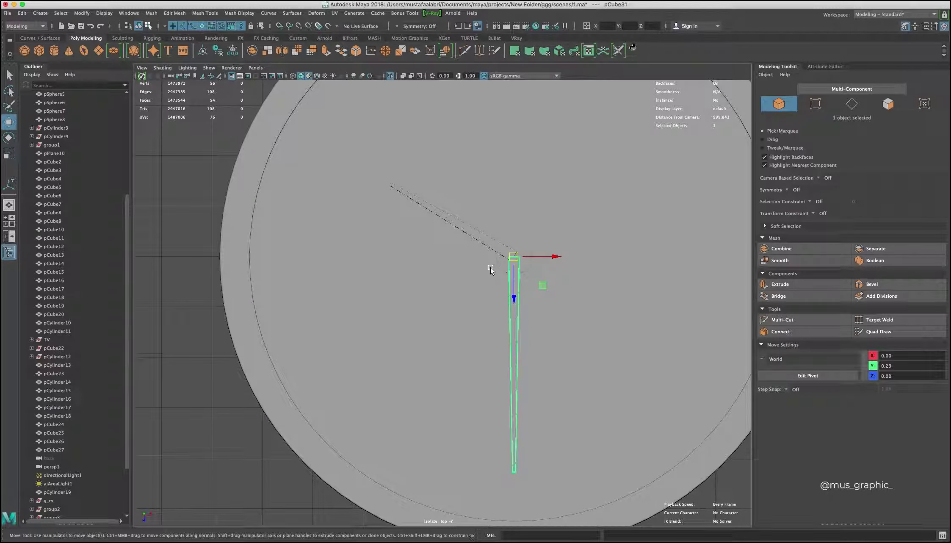
key(ctrl+d)
key(e)
mouse_move(518, 271)
mouse_down()
mouse_move(556, 256)
mouse_move(492, 261)
mouse_move(478, 250)
mouse_move(571, 221)
mouse_move(412, 283)
mouse_move(445, 237)
mouse_up()
scroll(556, 215, down, 3)
key(r)
scroll(413, 282, up, 5)
click(286, 237)
key(w)
mouse_move(466, 190)
alt+mouse_down()
mouse_move(572, 167)
mouse_move(499, 121)
mouse_move(516, 207)
mouse_move(596, 239)
alt+mouse_up()
Check the centre cylinder, then bevel the small hour-marker cube's edges.
click(582, 173)
key(r)
key(ctrl+a)
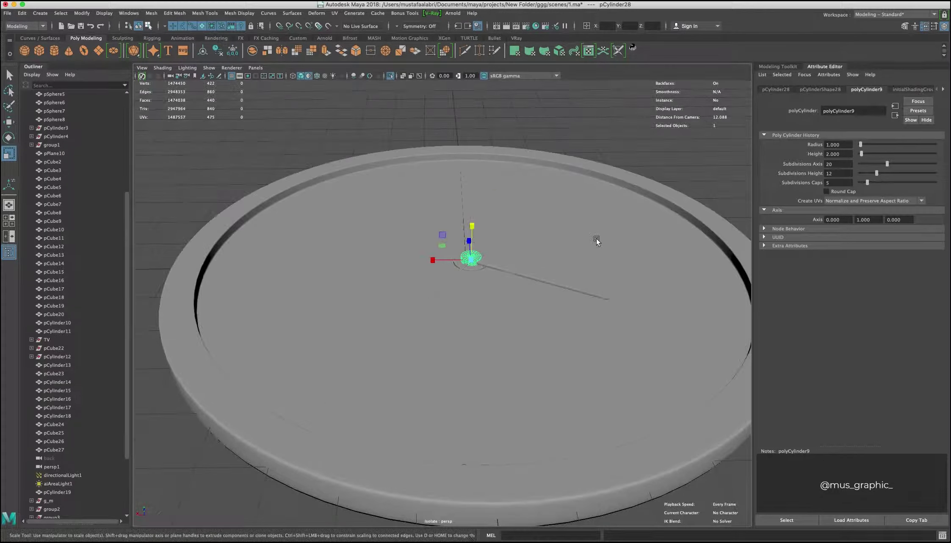
click(322, 238)
alt+drag(322, 238, 403, 244)
click(403, 244)
click(465, 288)
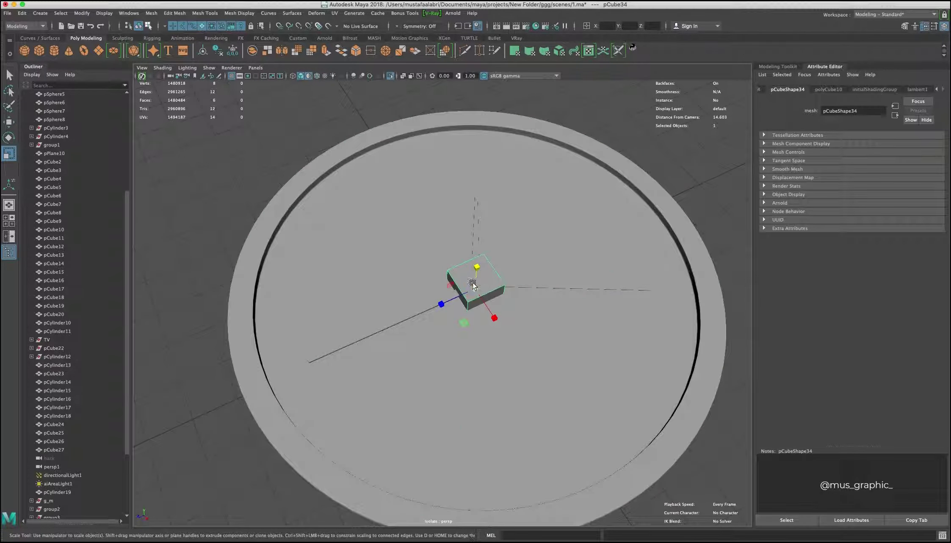
scroll(505, 298, up, 5)
click(504, 298)
mouse_move(504, 299)
alt+mouse_down()
mouse_move(531, 275)
mouse_move(475, 335)
alt+mouse_up()
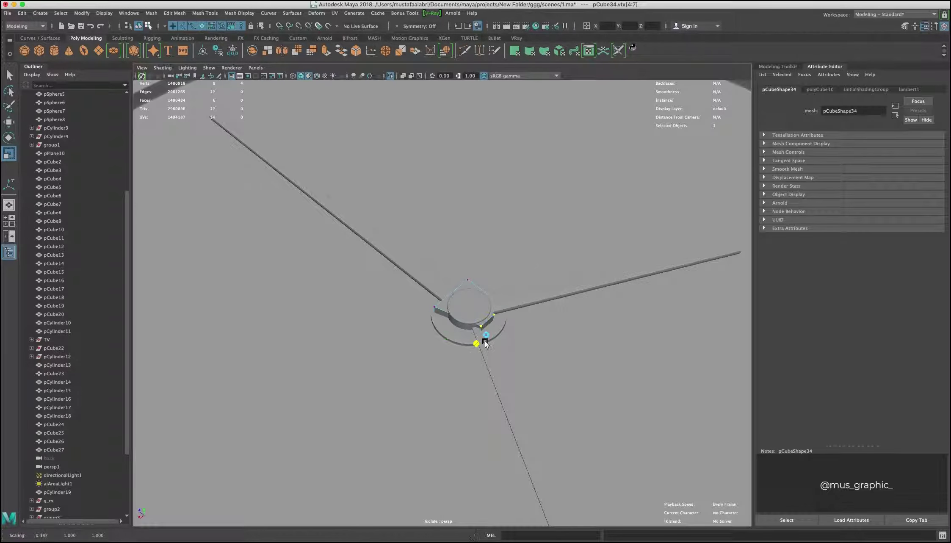
key(ctrl+b)
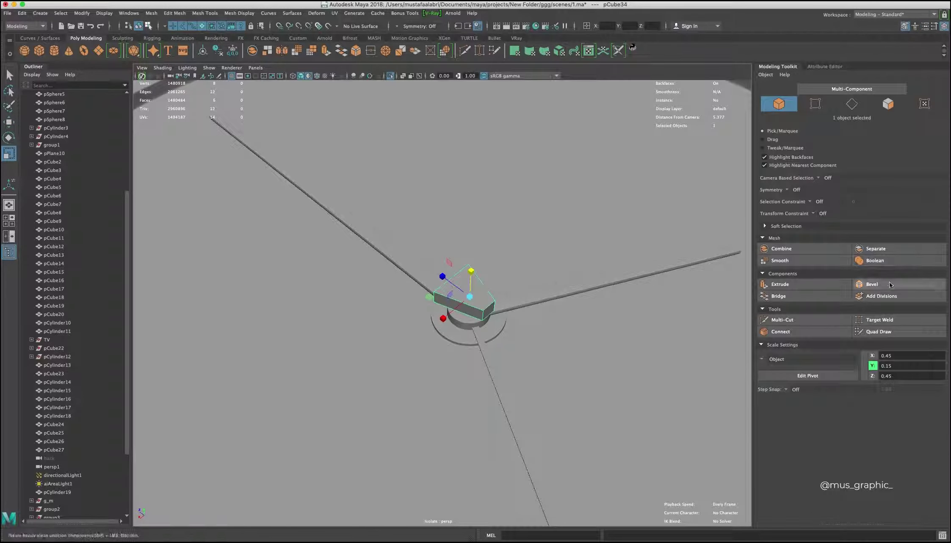
key(F8)
Move the marker cube toward the rim and set its pivot to the clock centre.
key(w)
drag(504, 296, 514, 512)
key(space)
key(f)
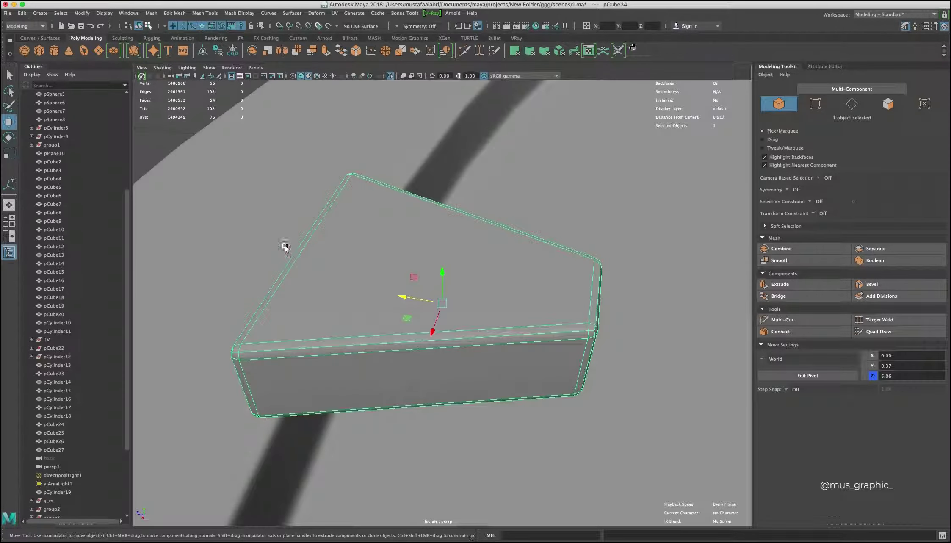
mouse_move(453, 392)
alt+mouse_down()
mouse_move(447, 356)
mouse_move(477, 299)
alt+mouse_up()
key(space)
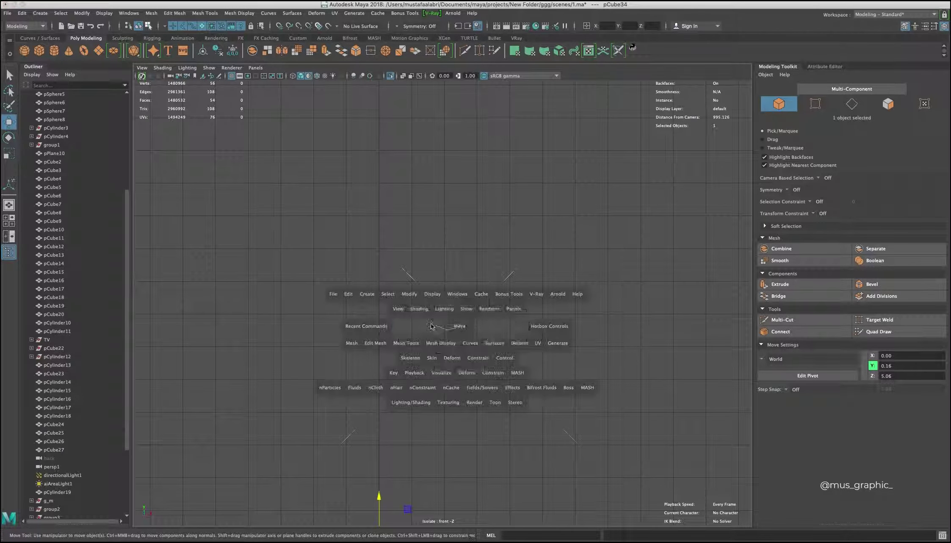
key(d)
mouse_move(490, 436)
mouse_down()
mouse_move(494, 298)
mouse_move(484, 311)
mouse_up()
Duplicate the marker at 30° steps around the disc to make twelve hour markers.
key(ctrl+d)
key(e)
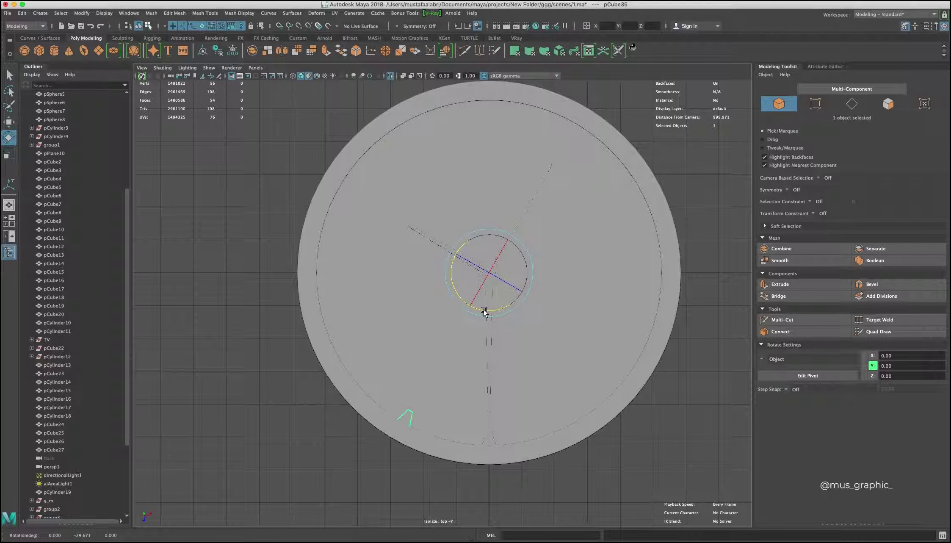
key(shift+d)
key(shift+d)
key(shift+d)
key(shift+d)
key(shift+d)
key(shift+d)
key(shift+d)
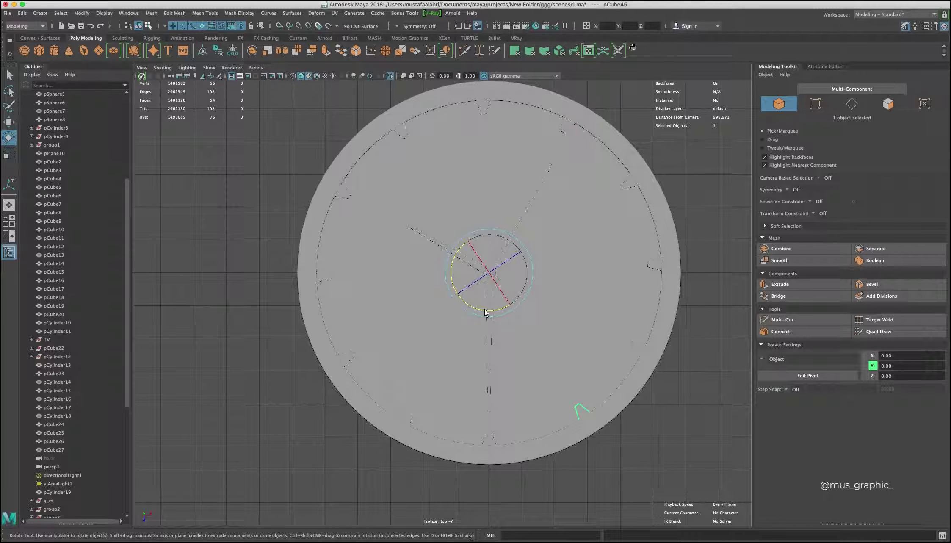
drag(712, 333, 556, 301)
click(514, 304)
Smooth the clock disc and group all clock parts as 'time'.
shift+right_click(534, 329)
click(517, 379)
key(ctrl+g)
double_click(48, 483)
text(time)
key(Return)
Set the clock's Rotate Y to 90, shrink it, and raise it onto the wall.
key(e)
key(ctrl+a)
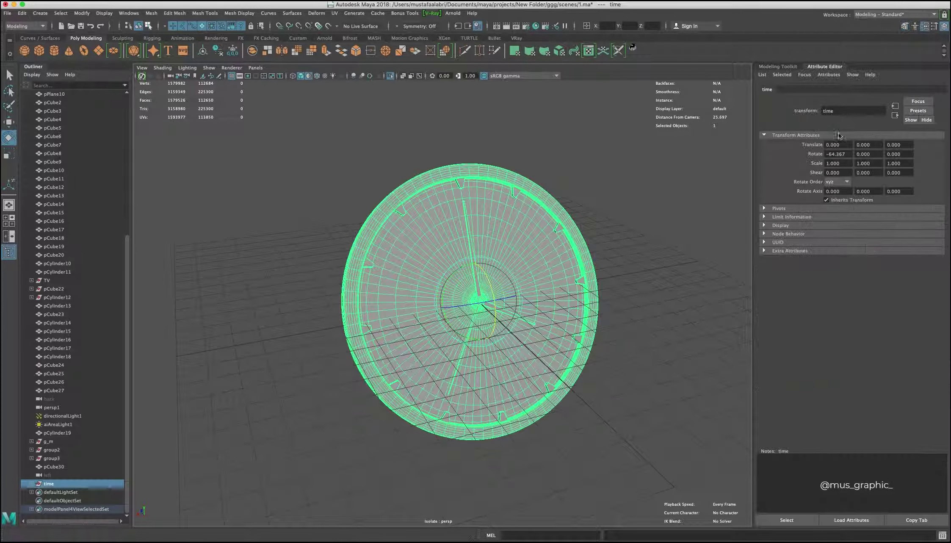
key(ctrl+1)
drag(412, 320, 428, 296)
text(90)
key(Return)
key(f)
key(w)
mouse_move(423, 244)
mouse_down()
mouse_move(373, 216)
mouse_move(298, 216)
mouse_move(457, 272)
mouse_up()
Review the clock above the TV, then create a new polygon sphere.
scroll(373, 216, up, 3)
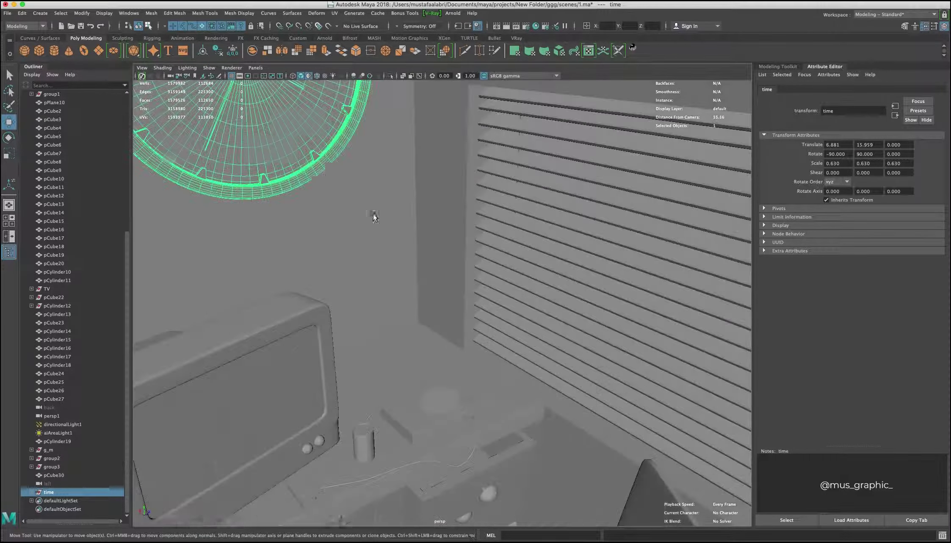
scroll(374, 216, down, 5)
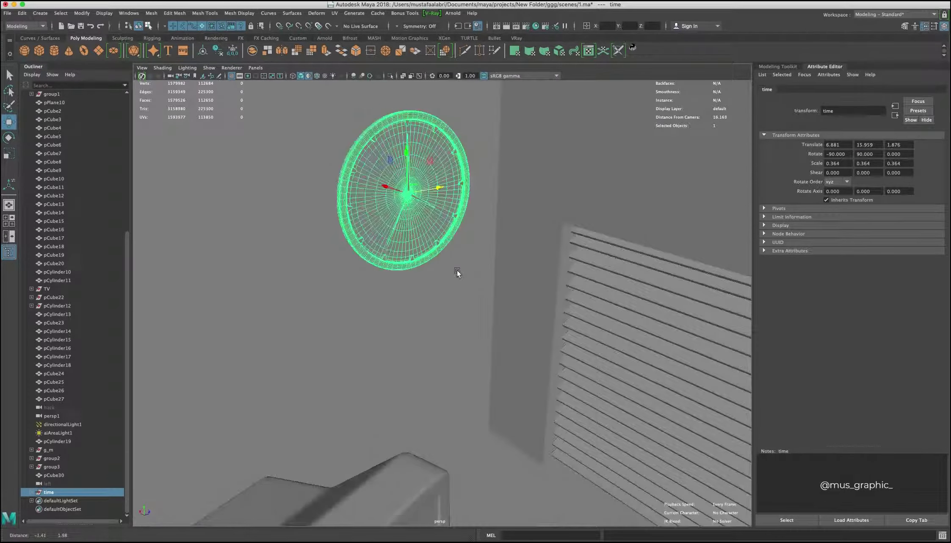
alt+drag(446, 231, 428, 227)
scroll(436, 229, down, 3)
click(428, 227)
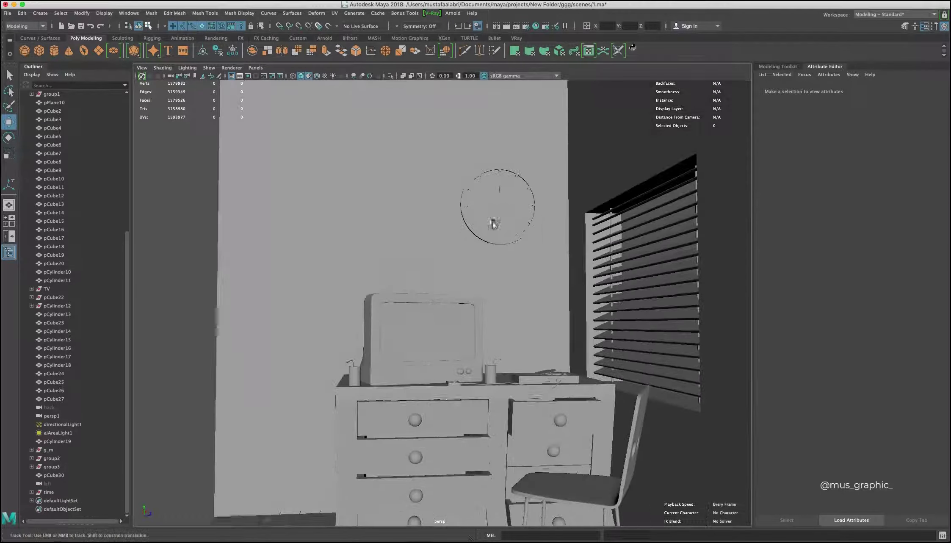
scroll(427, 227, up, 3)
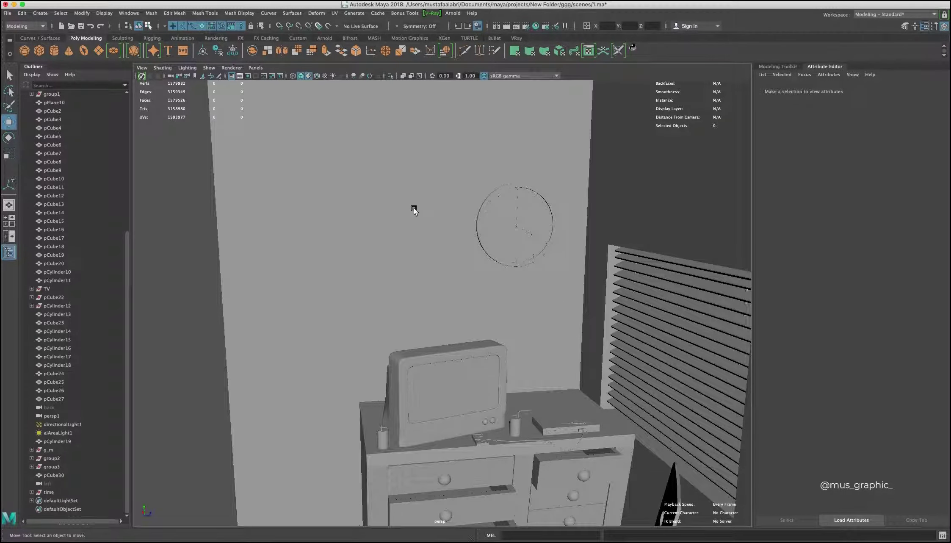
scroll(436, 240, down, 3)
alt+drag(435, 238, 408, 256)
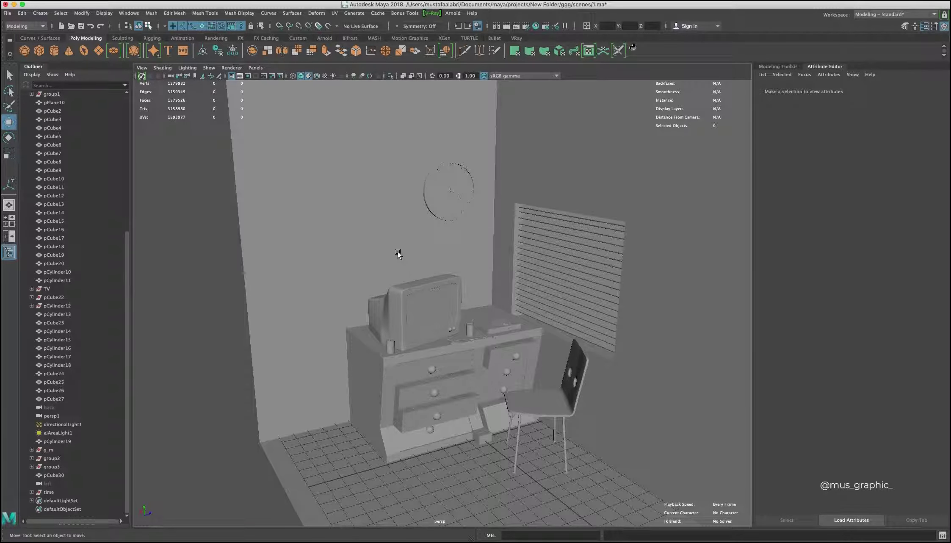
click(24, 50)
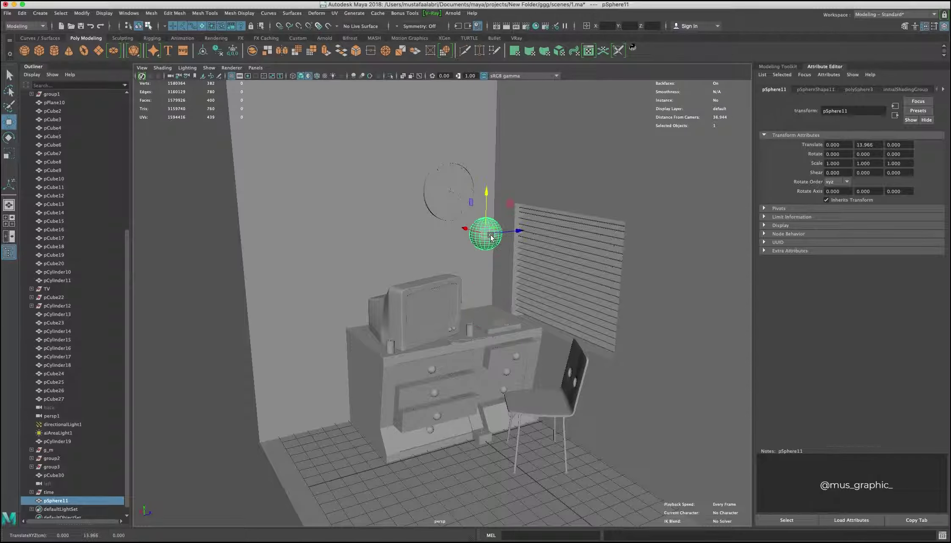
Extrude the sphere's top cap faces upward into a long neck.
key(r)
scroll(525, 169, up, 3)
scroll(525, 168, up, 3)
alt+drag(526, 169, 486, 297)
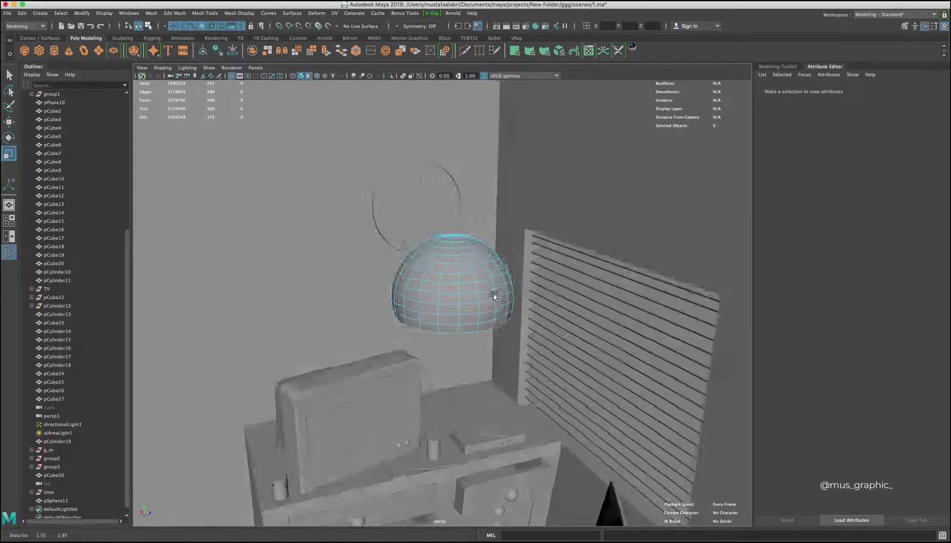
scroll(495, 244, up, 5)
right_click(509, 276)
click(508, 283)
double_click(508, 266)
key(ctrl+e)
drag(499, 221, 499, 85)
Insert an edge loop at the neck base and select that face ring.
scroll(381, 228, up, 3)
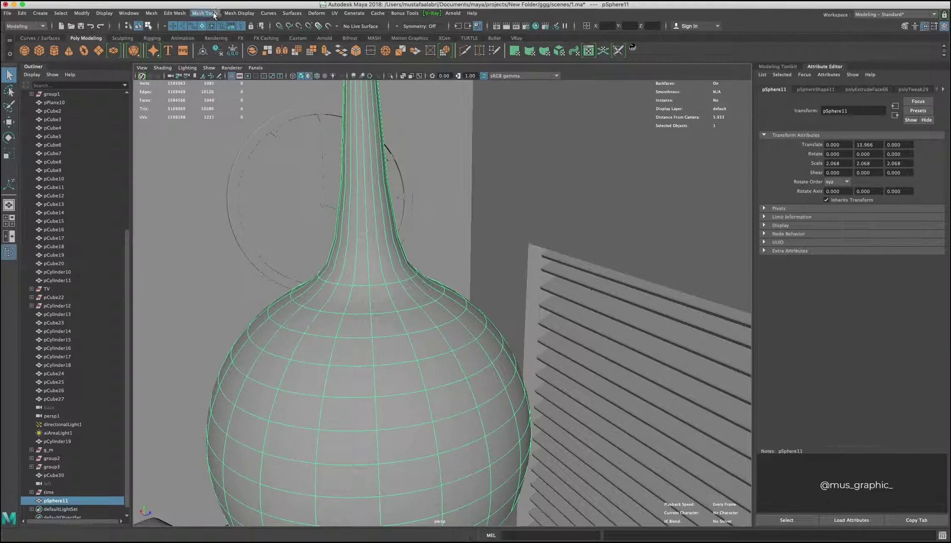
click(370, 274)
mouse_move(370, 277)
alt+mouse_down()
mouse_move(296, 212)
mouse_move(339, 254)
mouse_move(414, 244)
alt+mouse_up()
key(ctrl+z)
key(1)
double_click(408, 221)
key(r)
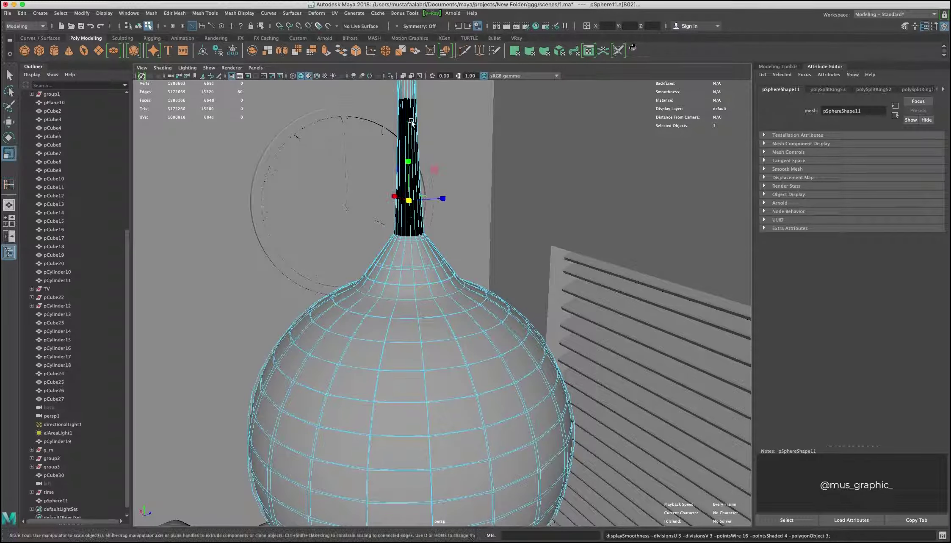
Select and shape faces on the lamp shade.
right_click(438, 247)
key(f)
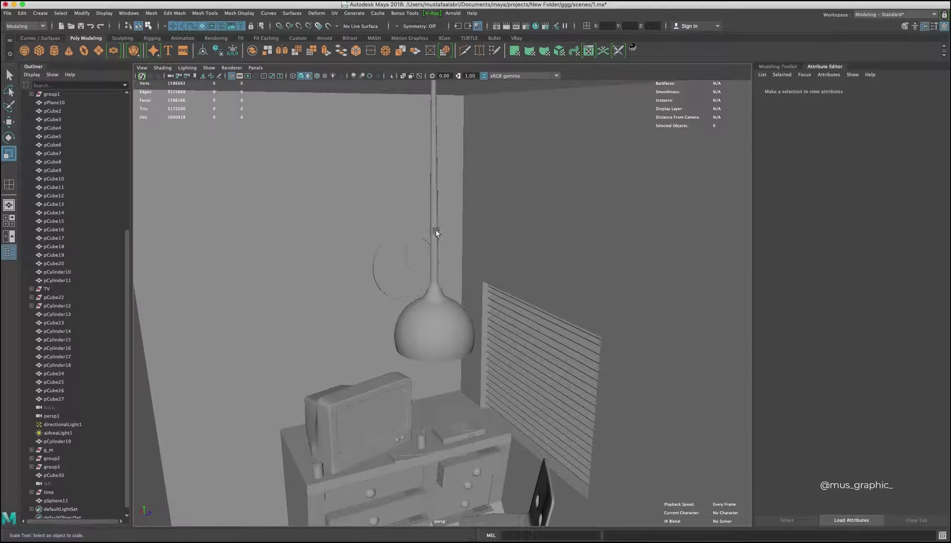
click(443, 291)
mouse_move(454, 319)
alt+mouse_down()
mouse_move(399, 397)
mouse_move(299, 389)
mouse_move(556, 389)
mouse_move(477, 405)
mouse_move(480, 358)
alt+mouse_up()
scroll(480, 359, down, 5)
click(479, 359)
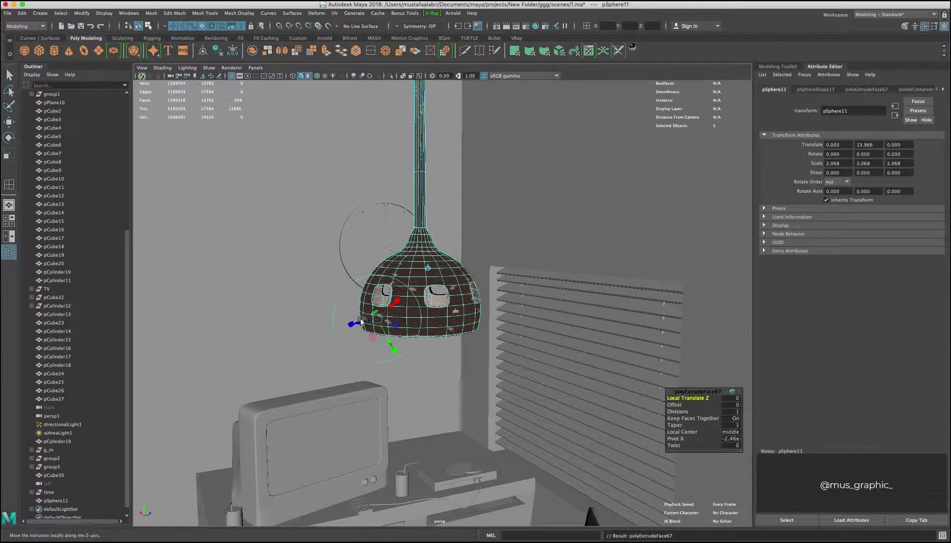
Scale the lamp down to about 1.38 and raise it near the ceiling.
key(q)
key(ctrl+z)
key(ctrl+z)
key(ctrl+z)
key(r)
middle_drag(487, 156, 481, 159)
click(481, 159)
scroll(503, 174, down, 5)
click(658, 265)
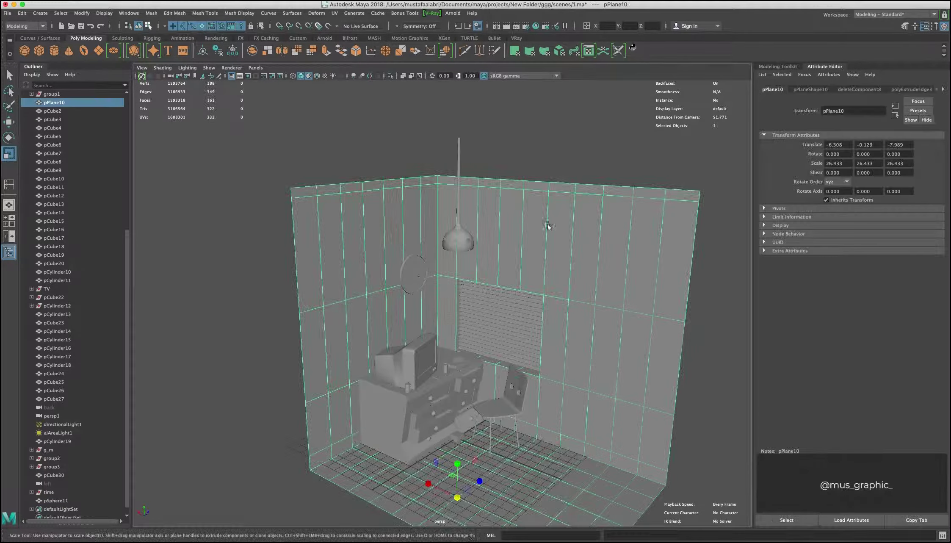
Select the lamp and orbit the view toward the dresser.
click(308, 117)
alt+drag(308, 117, 427, 191)
click(427, 193)
key(w)
scroll(416, 229, down, 5)
alt+drag(416, 229, 522, 248)
scroll(522, 248, up, 5)
scroll(508, 238, up, 5)
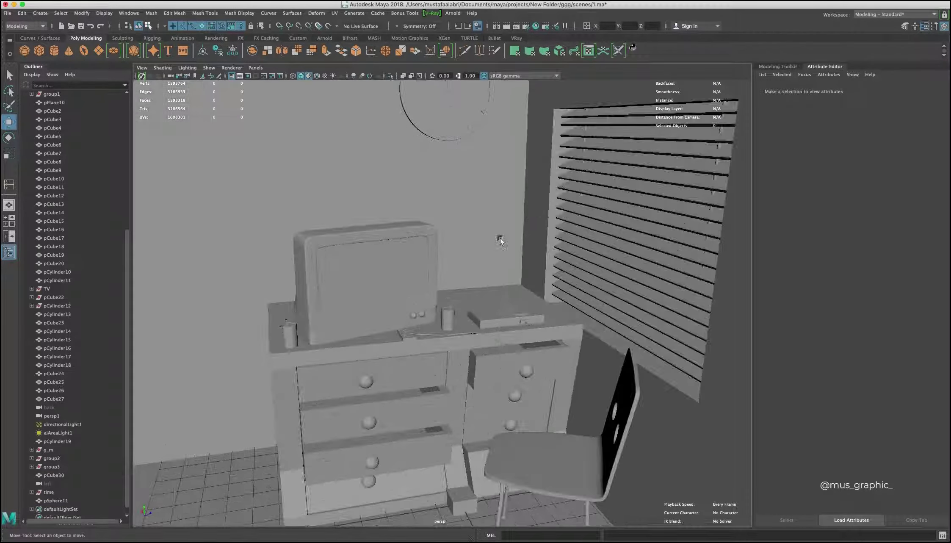
scroll(508, 249, up, 5)
Select the record player box, slot and top disk, then the turntable discs group.
click(560, 286)
mouse_move(505, 261)
alt+mouse_down()
mouse_move(560, 286)
mouse_move(551, 254)
alt+mouse_up()
scroll(560, 286, down, 3)
shift+click(446, 282)
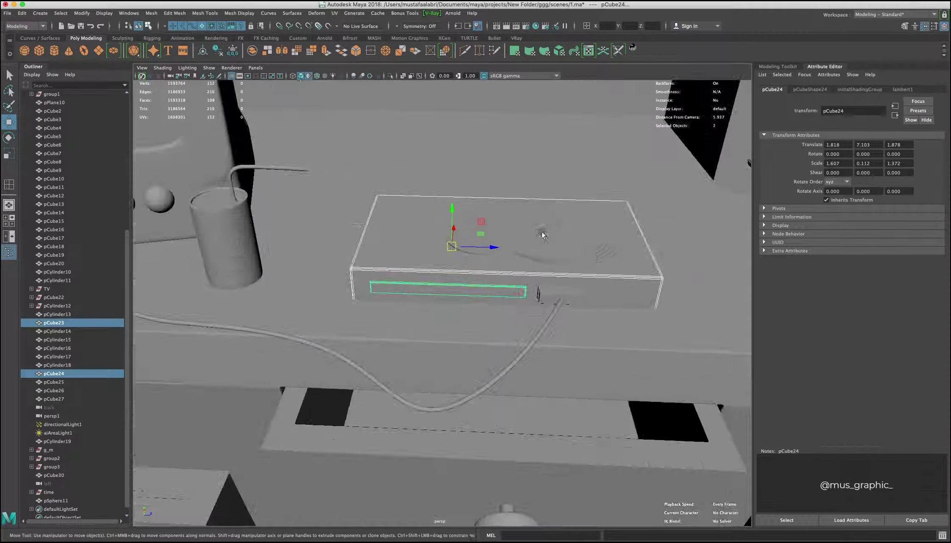
shift+click(529, 228)
alt+drag(626, 234, 489, 307)
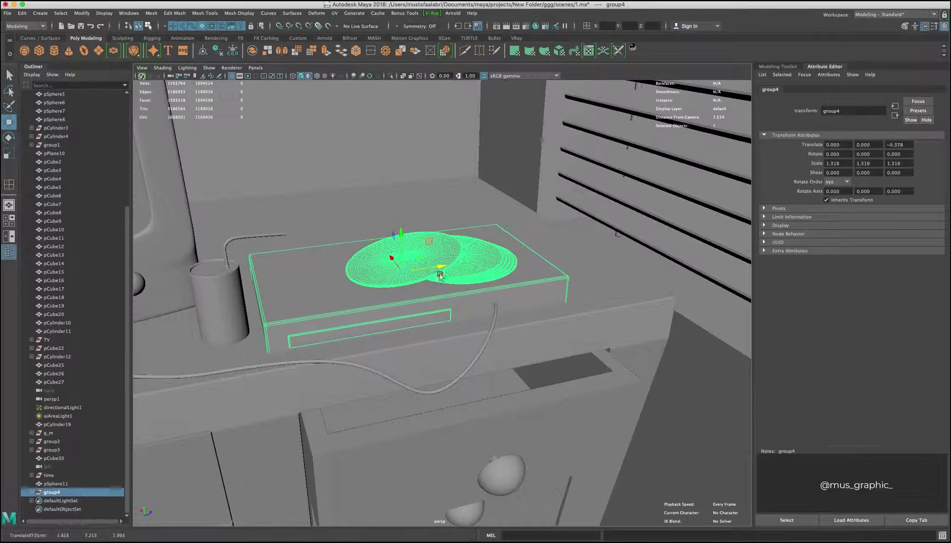
click(490, 307)
scroll(489, 296, up, 5)
key(z)
key(z)
key(z)
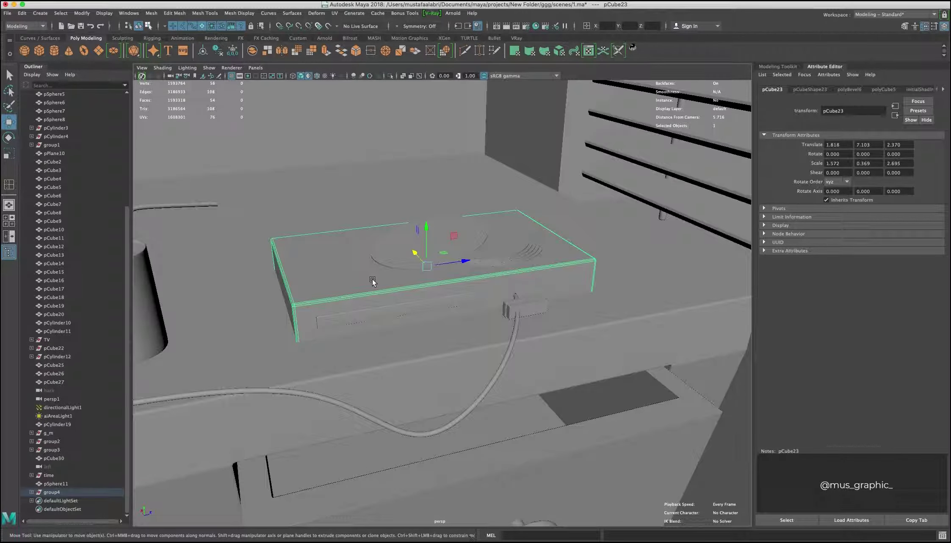
click(51, 491)
alt+drag(466, 297, 399, 219)
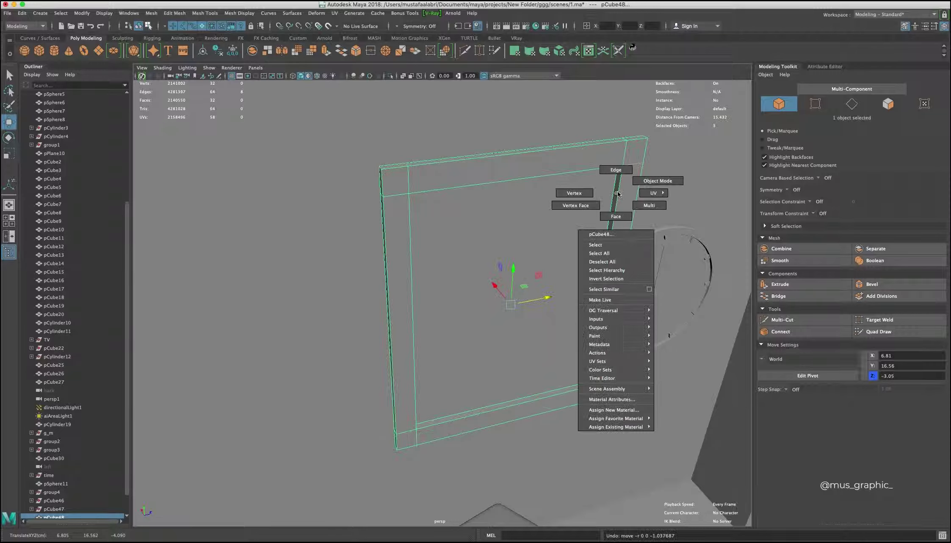
Bevel the picture frame's edges.
mouse_move(516, 311)
alt+mouse_down()
mouse_move(563, 313)
mouse_move(559, 281)
alt+mouse_up()
scroll(559, 311, down, 3)
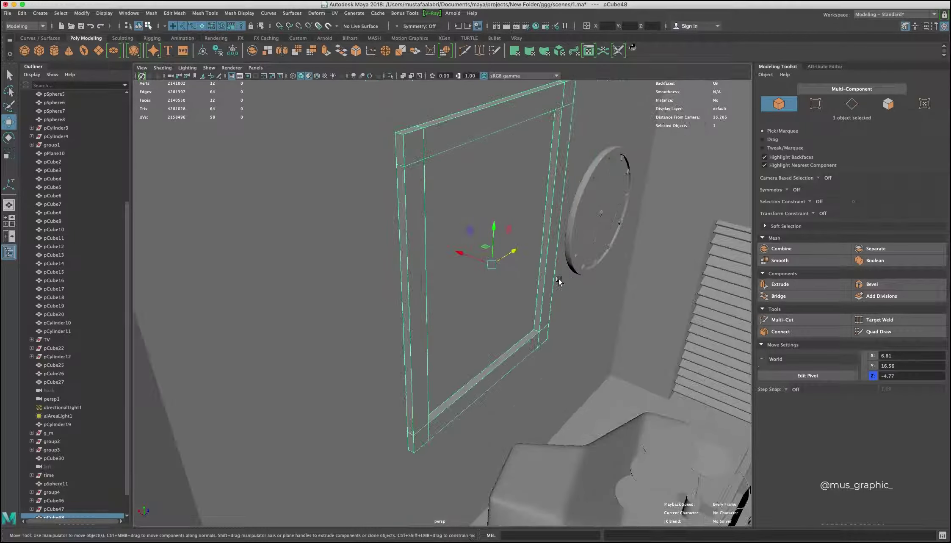
click(860, 283)
mouse_move(551, 339)
alt+mouse_down()
mouse_move(582, 356)
mouse_move(502, 355)
mouse_move(146, 72)
alt+mouse_up()
key(f)
Position the picture frame on the wall left of the clock and group its parts.
key(w)
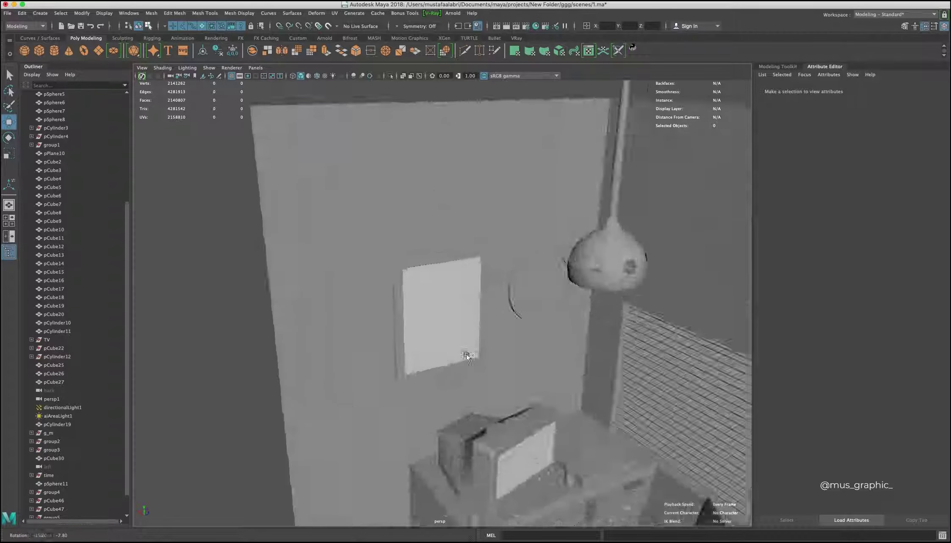
alt+drag(463, 352, 460, 333)
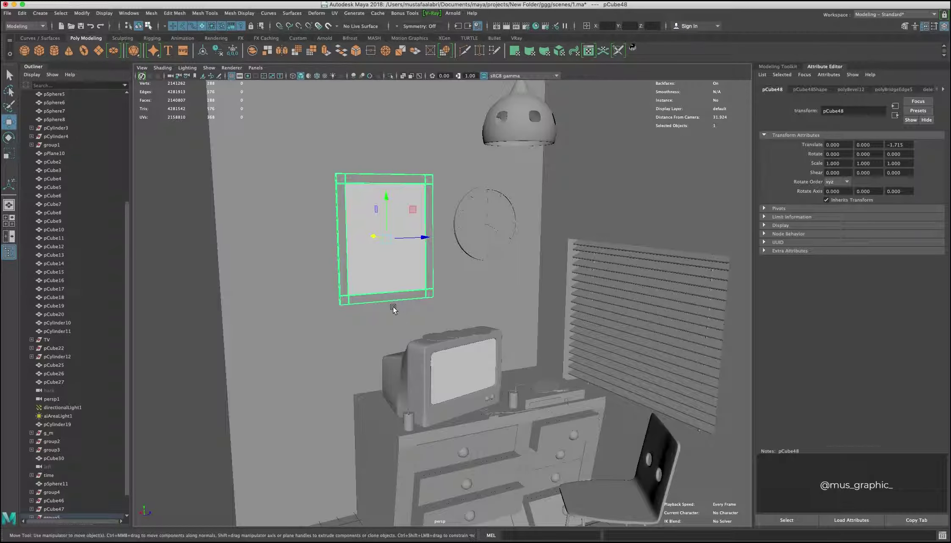
mouse_move(407, 335)
alt+mouse_down()
mouse_move(461, 298)
mouse_move(403, 271)
alt+mouse_up()
click(403, 262)
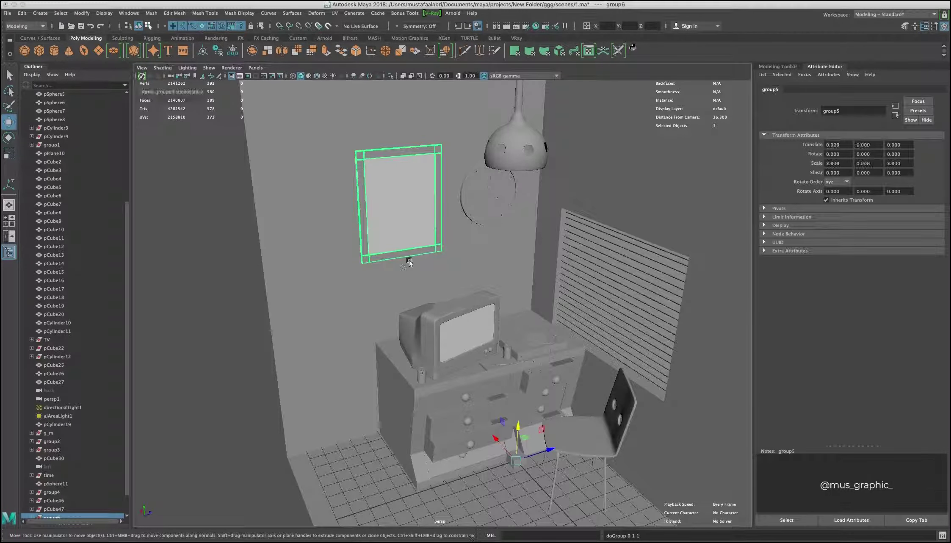
key(Delete)
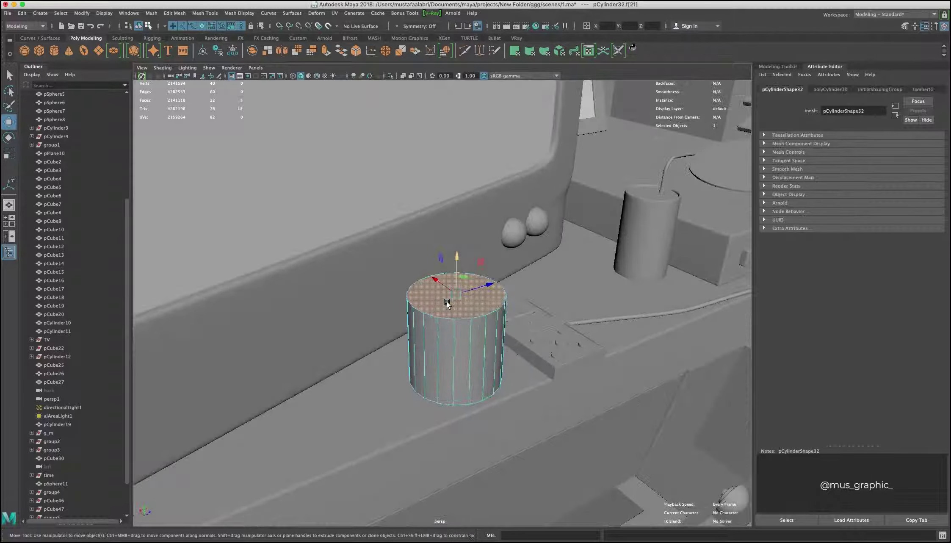
Extrude the cylinder's top face with a 0.05 offset to start the mug's rim.
click(472, 304)
key(ctrl+e)
drag(733, 404, 741, 421)
text(0.05)
key(Return)
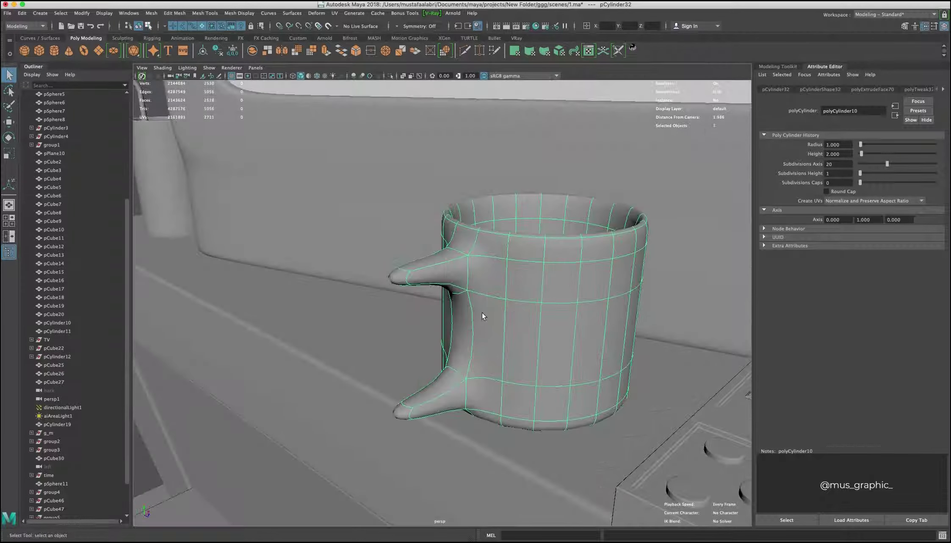
key(1)
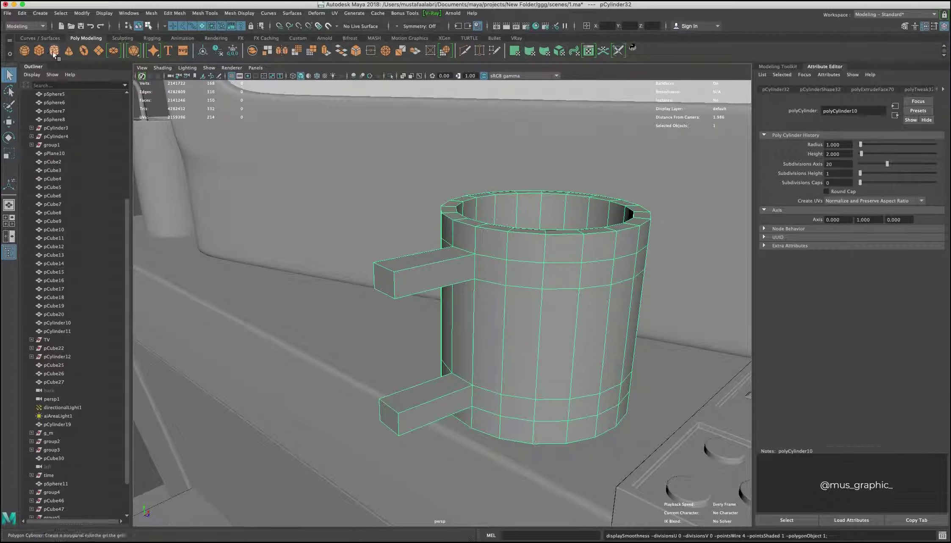